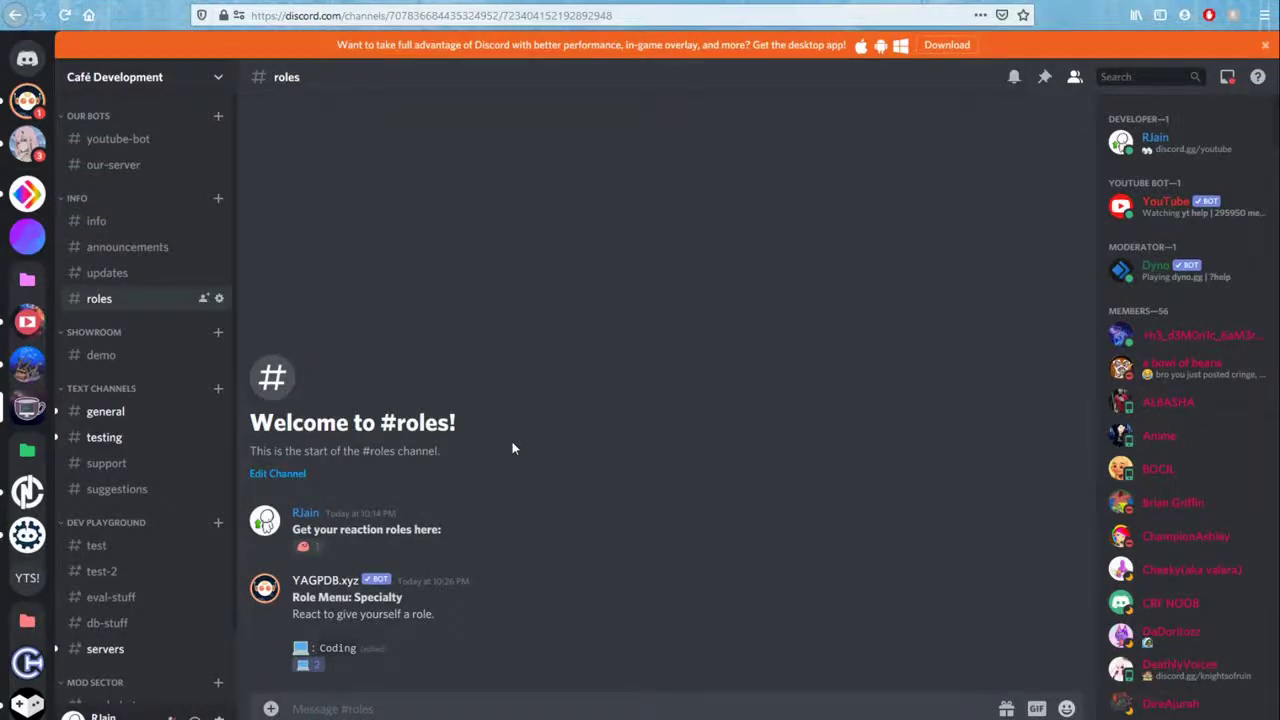
Copy an invite link for the Café Development server from its Invite People dialog
click(124, 80)
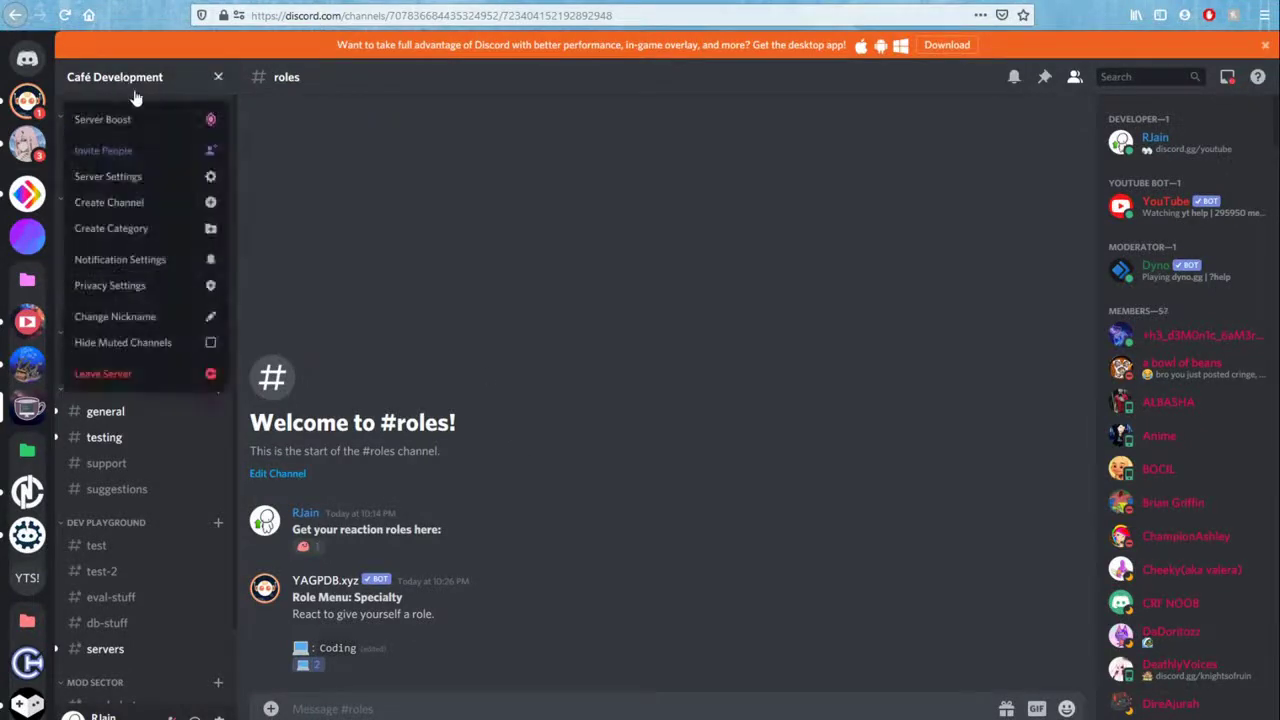
click(155, 151)
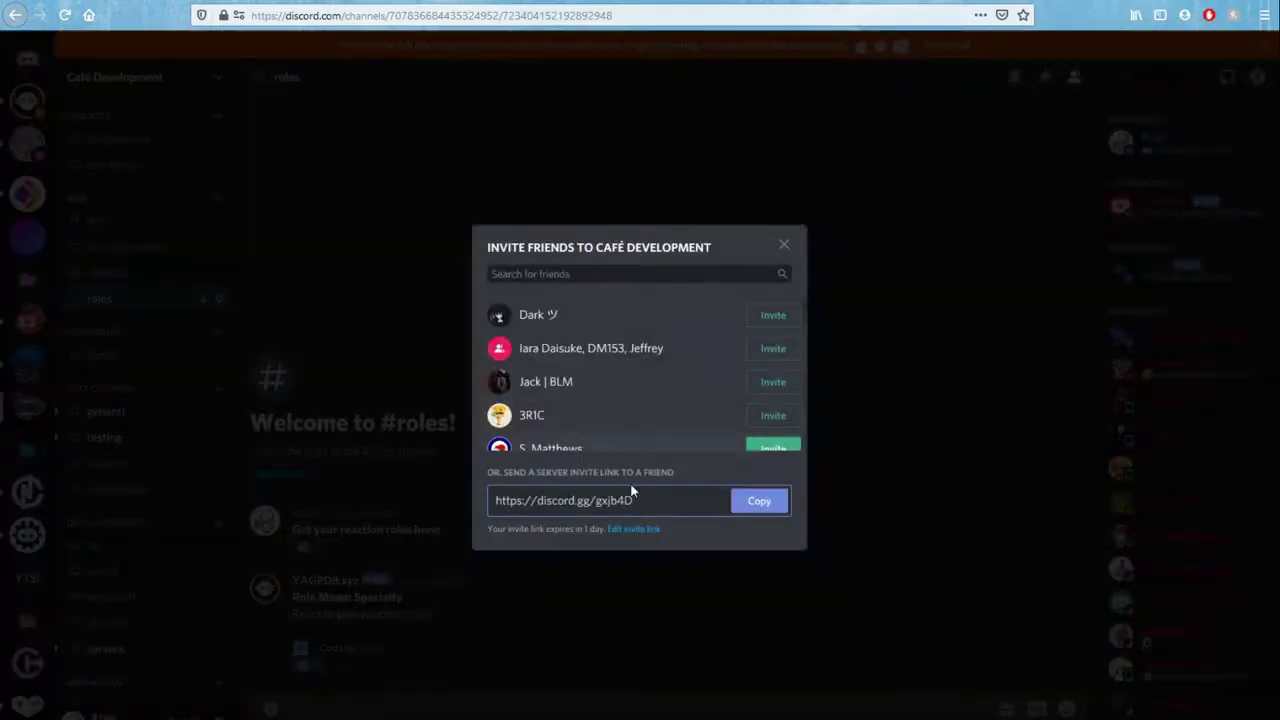
click(760, 504)
click(355, 476)
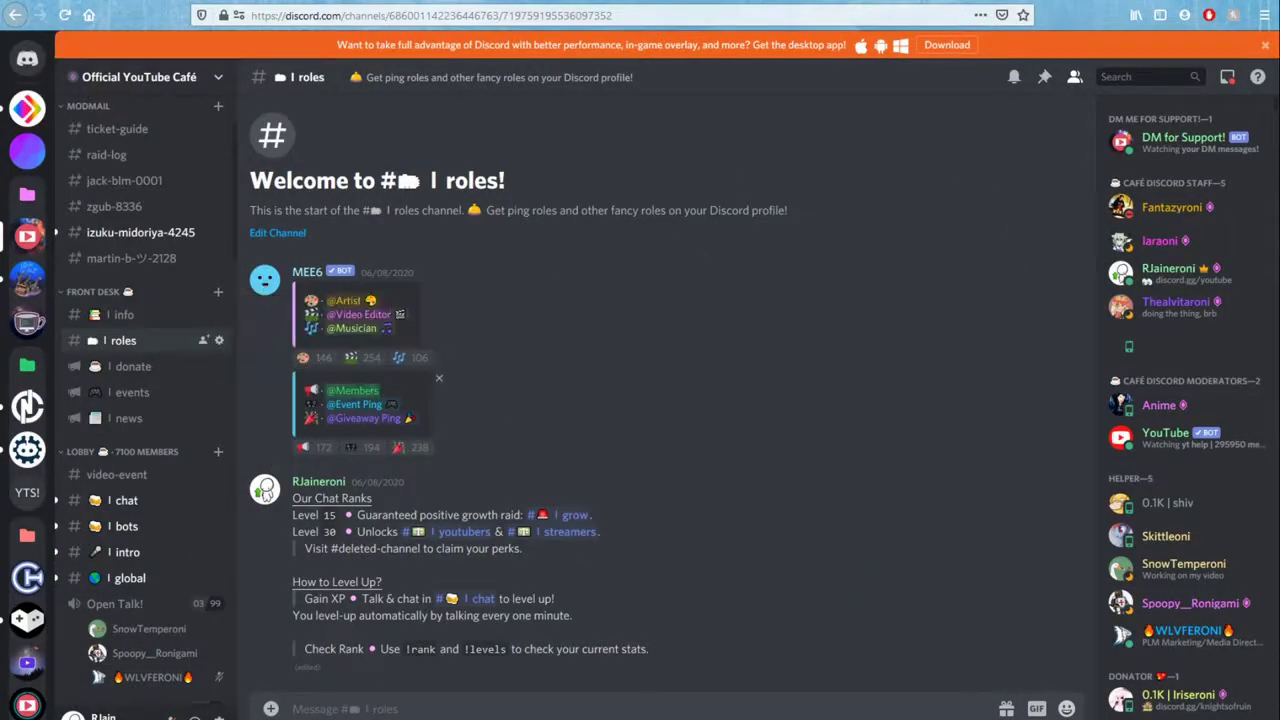
click(329, 364)
drag(275, 298, 432, 360)
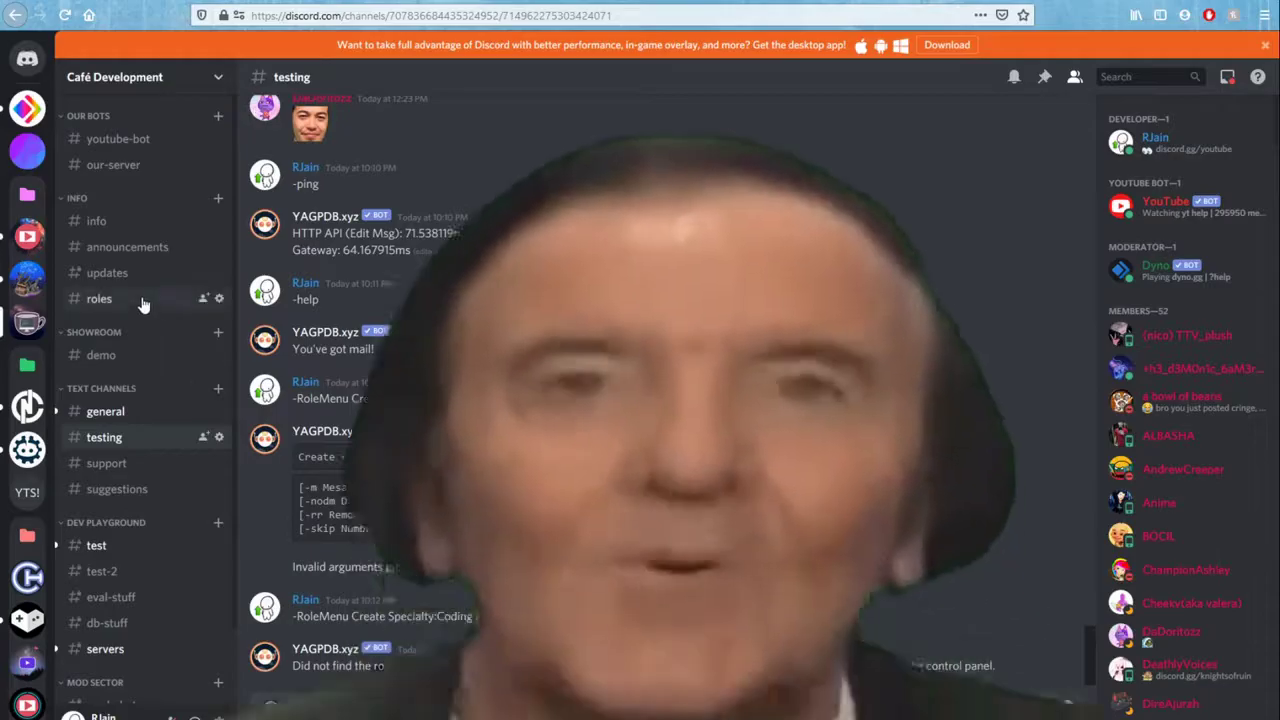
In Café Development's #roles, send the bold heading 'Get your reaction roles here:'
click(141, 301)
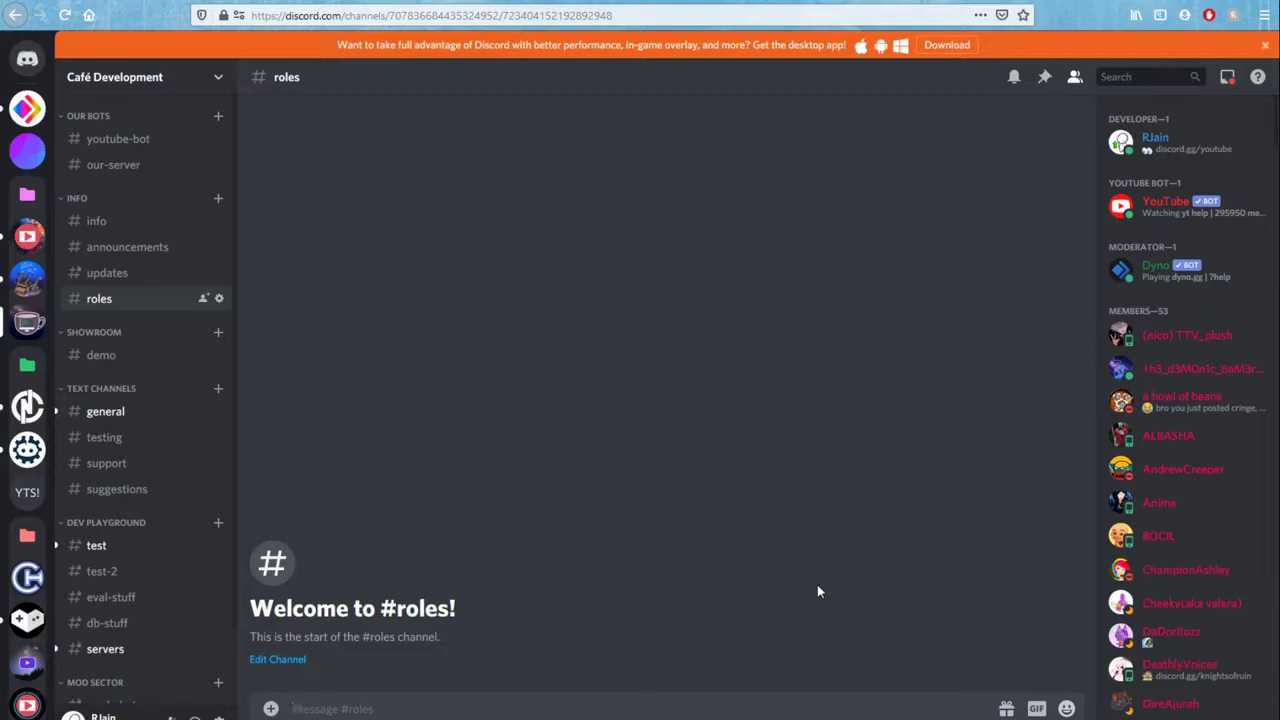
text(``)
text(Reaction)
key(ctrl+BackSpace)
text(Get your reaction roles here:)
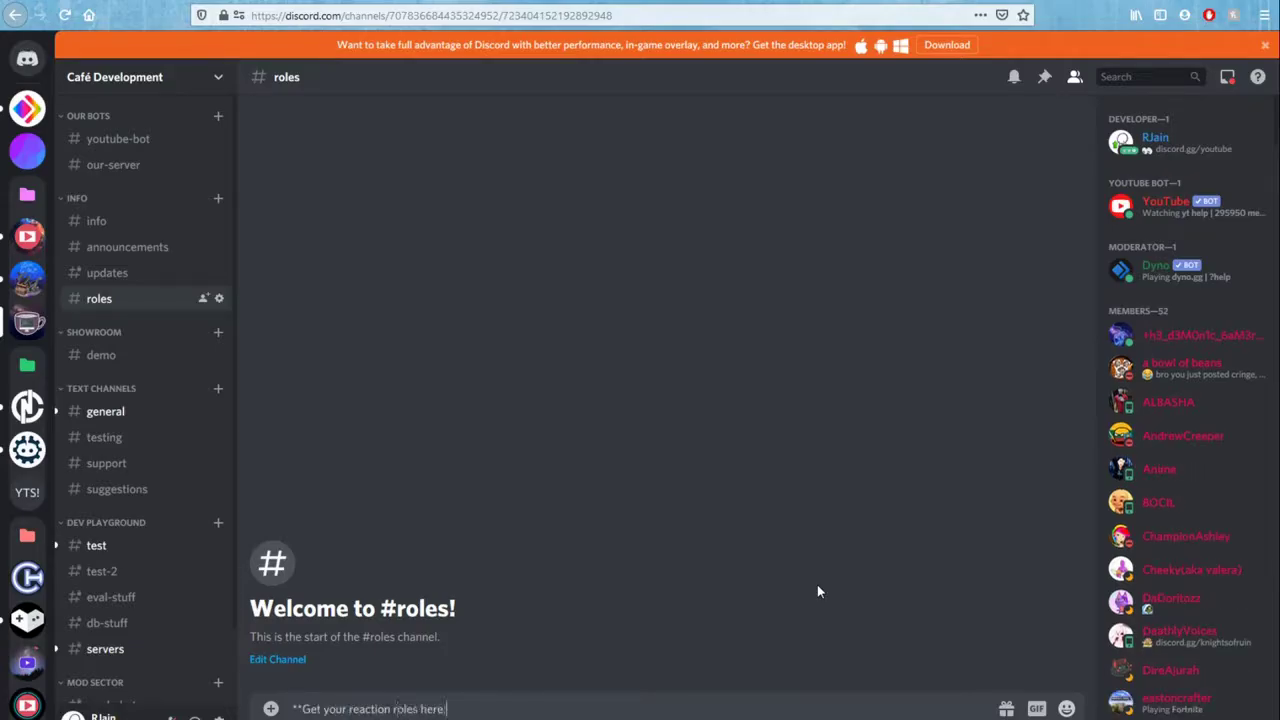
text(**)
key(Return)
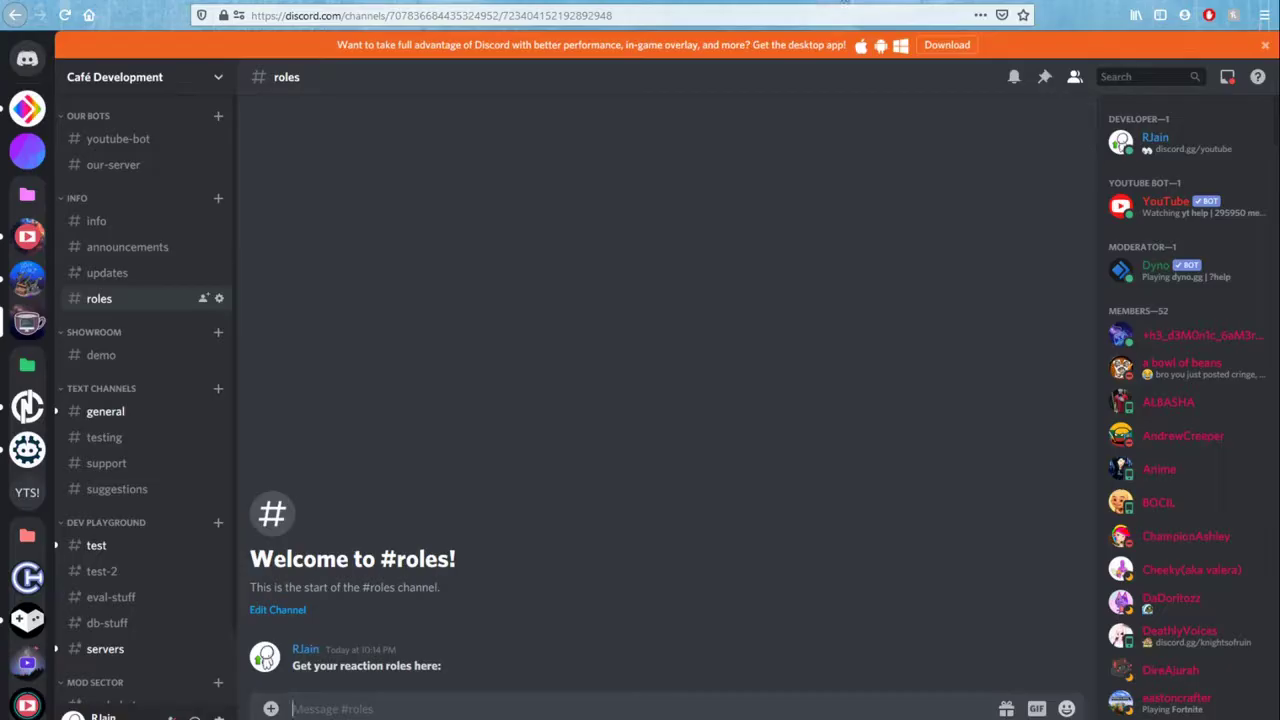
Load yagpdb.xyz in a new browser tab
key(ctrl+t)
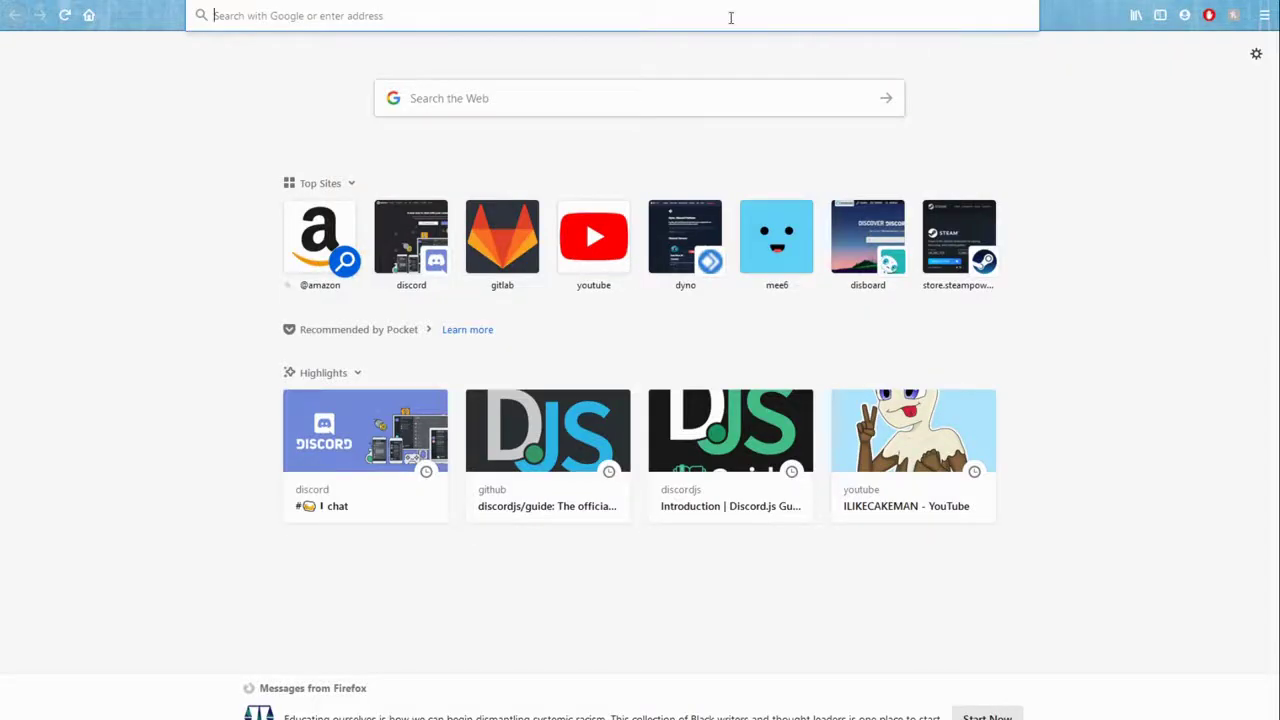
text(ya)
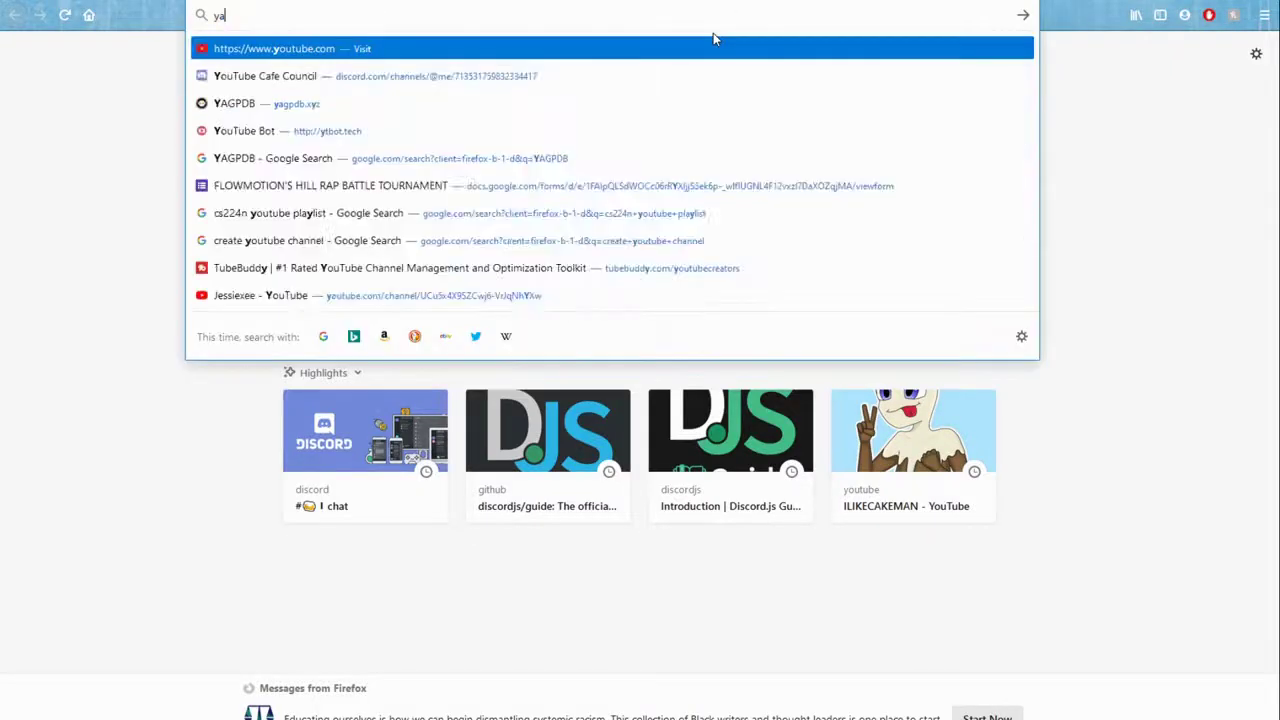
text(gpdb.xyz)
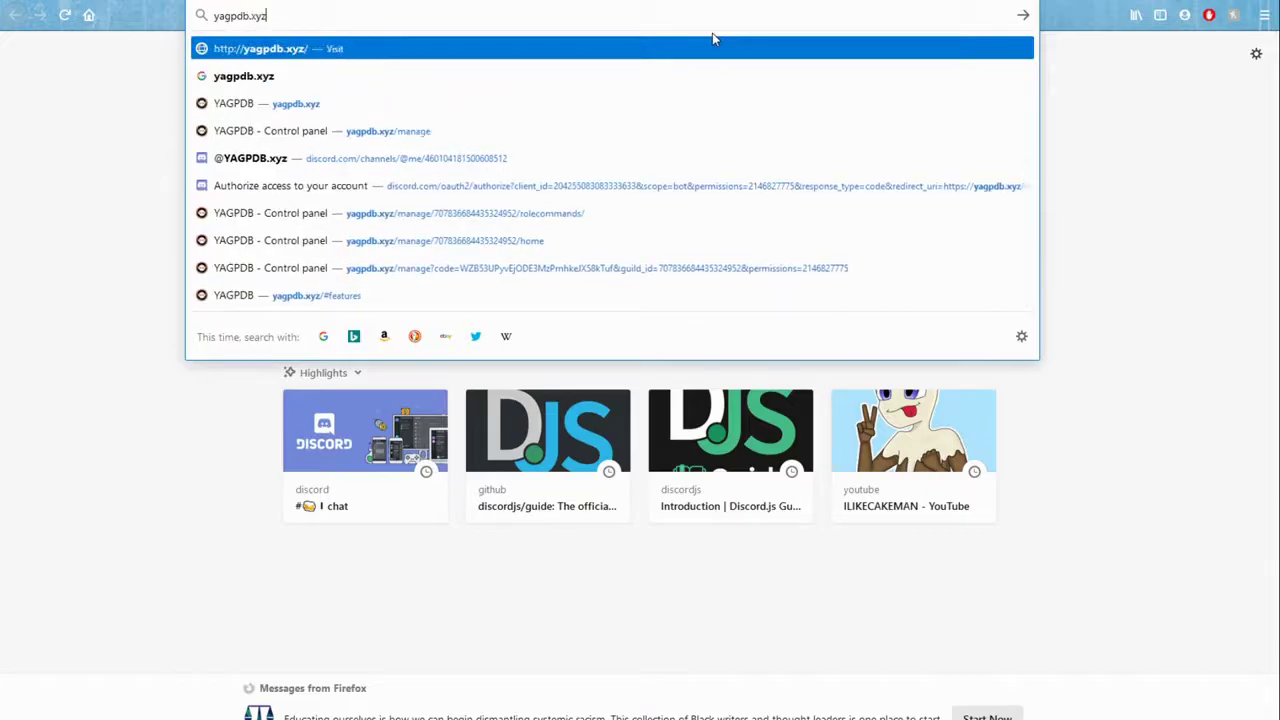
key(Left)
key(Left)
key(Left)
key(Left)
key(Left)
key(Left)
key(Left)
key(Left)
key(Right)
key(Right)
key(Right)
key(Right)
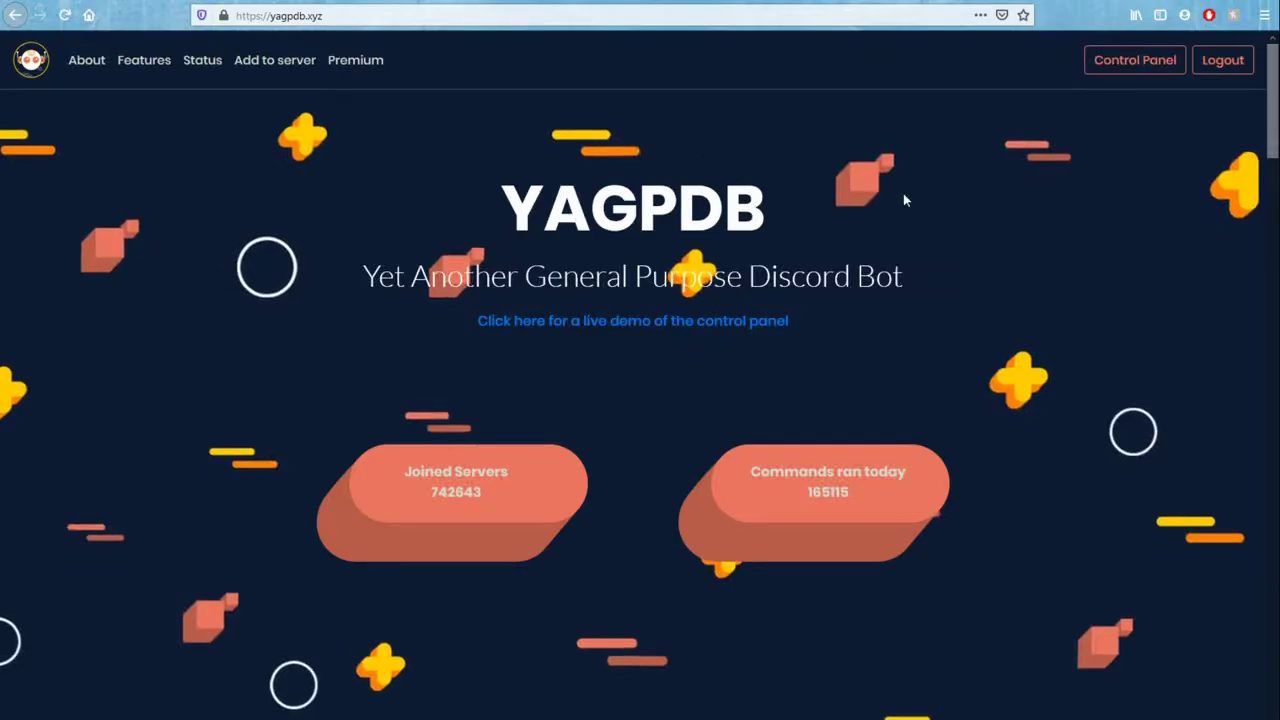
Scroll to the Features section and highlight the Self-assignable Roles description
scroll(640, 480, down, 15)
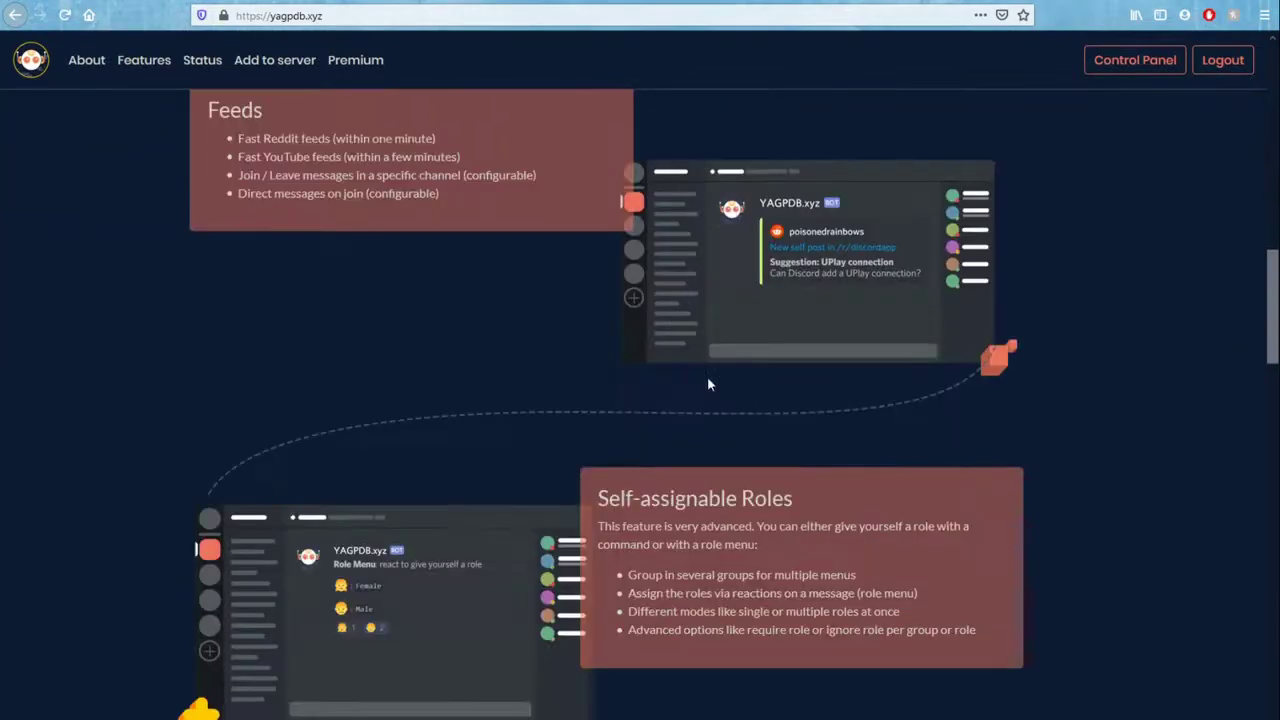
scroll(707, 376, down, 3)
drag(590, 345, 857, 385)
click(870, 455)
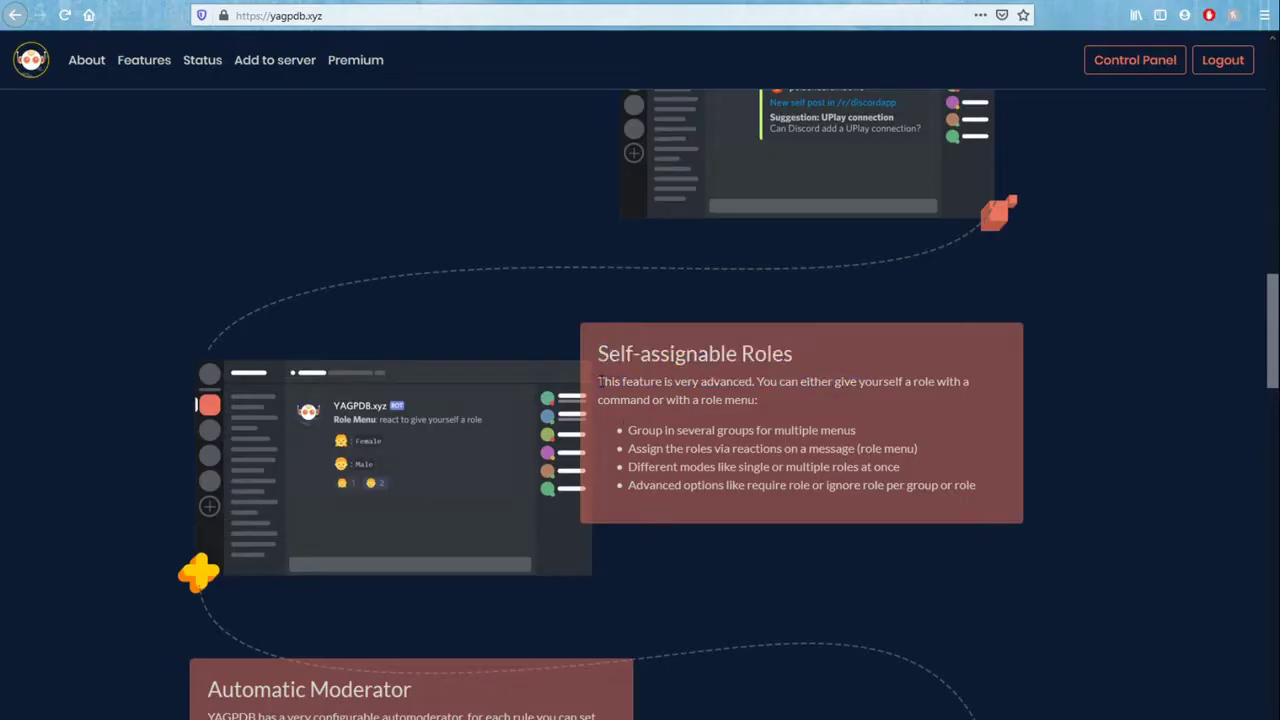
drag(598, 384, 810, 428)
click(828, 493)
drag(994, 496, 533, 343)
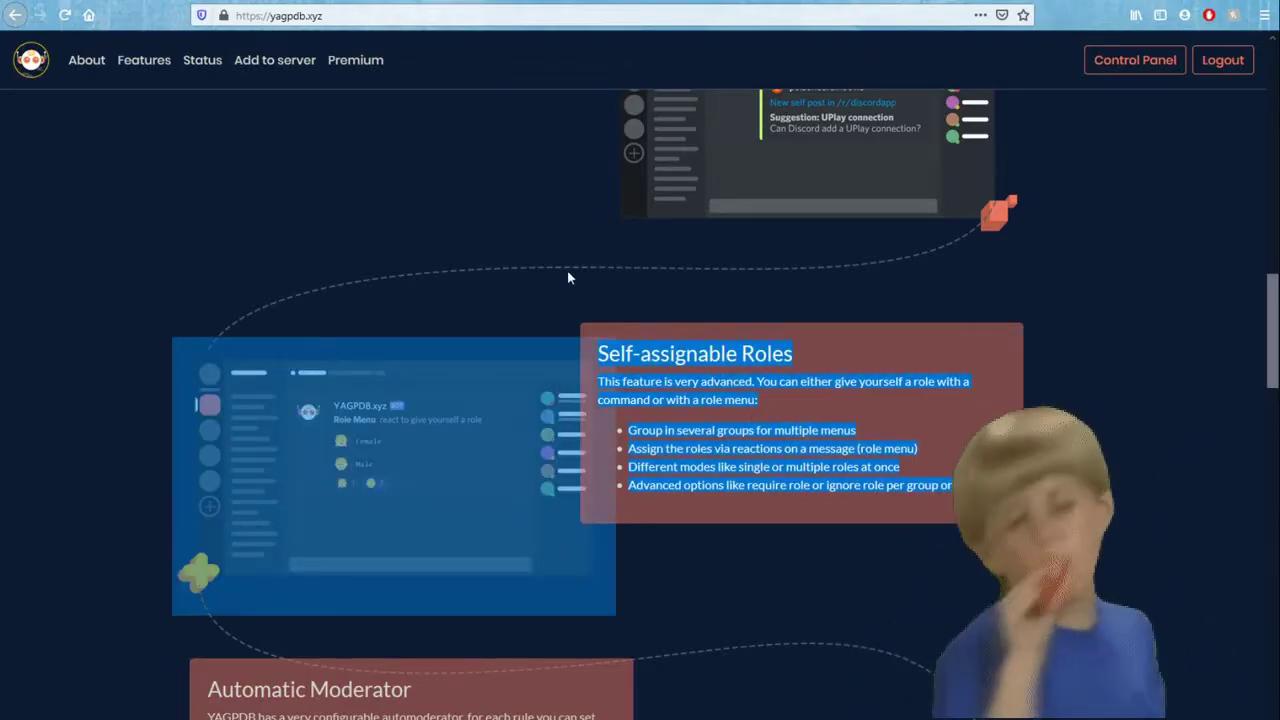
click(868, 380)
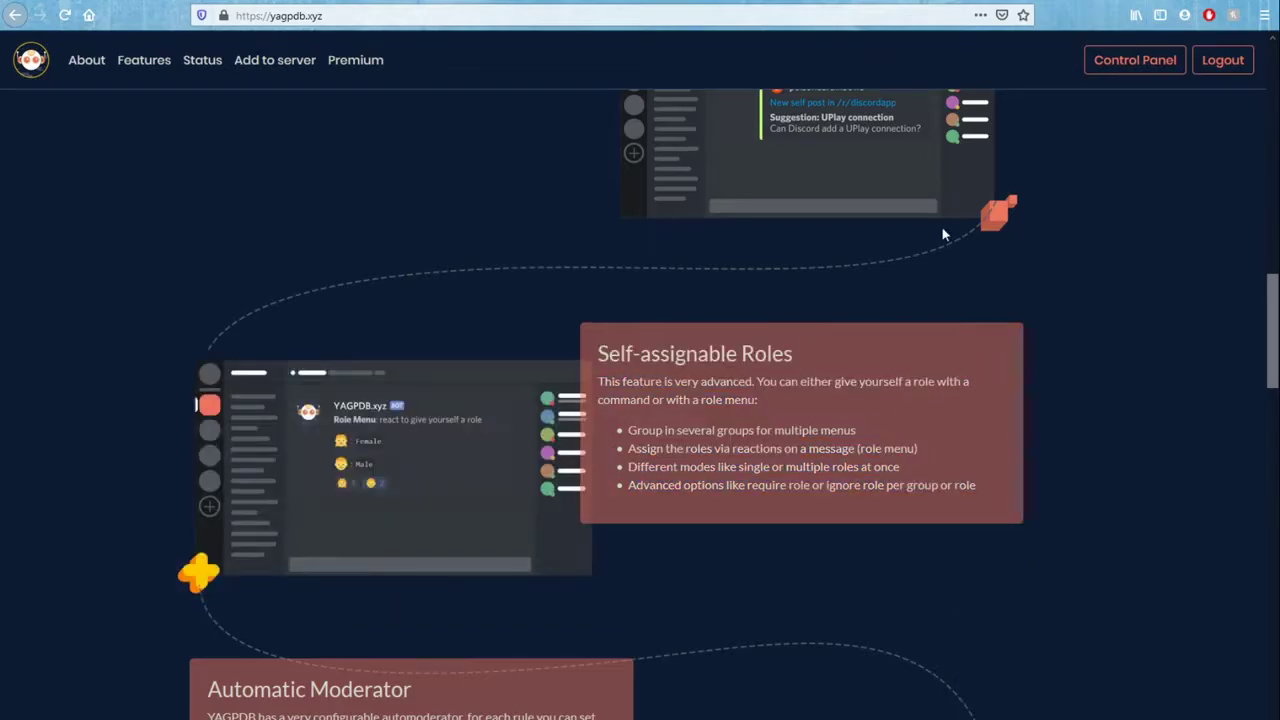
Start adding YAGPDB to a server, choosing Café Development and continuing
right_click(275, 70)
click(352, 76)
click(792, 2)
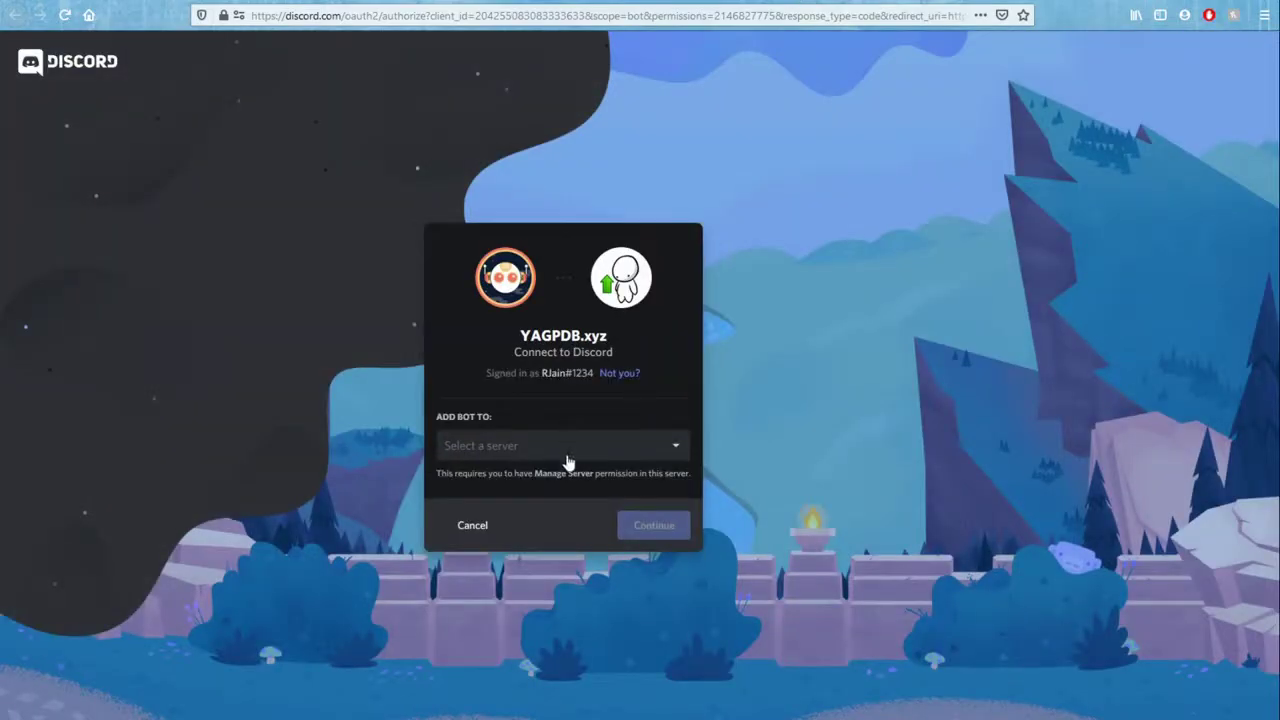
click(580, 451)
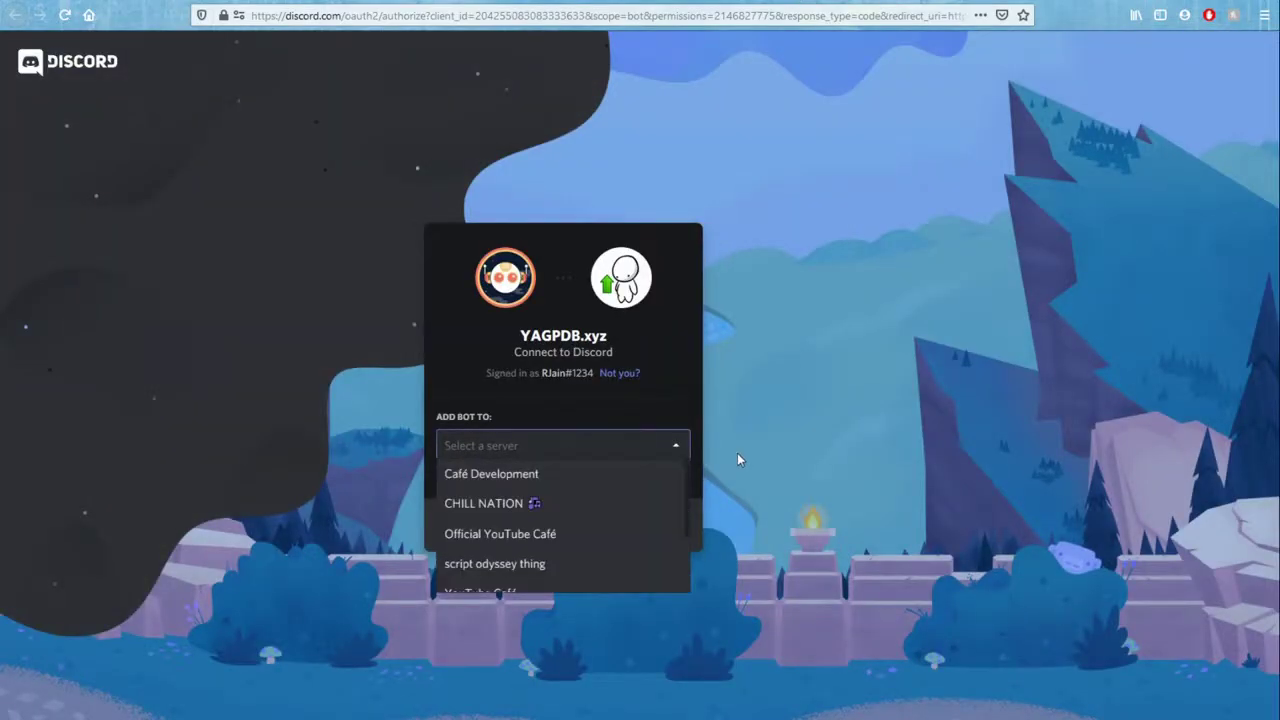
click(530, 476)
click(654, 528)
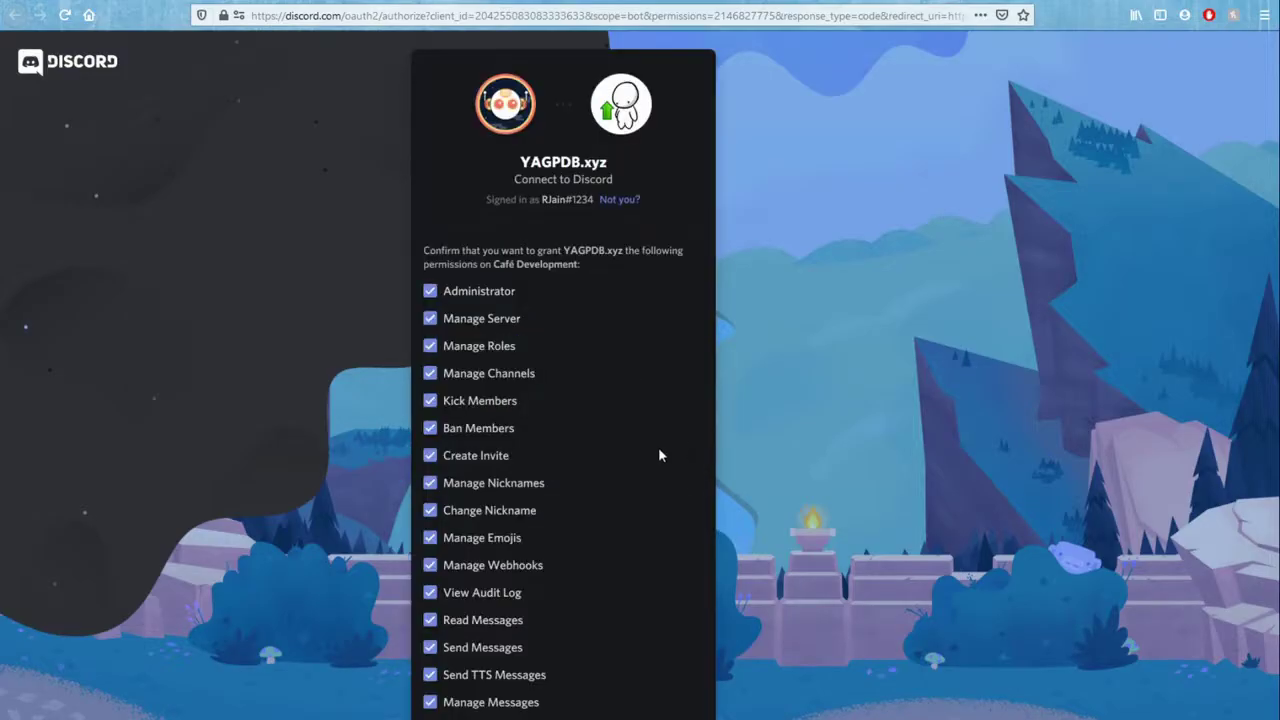
Scroll through the permissions YAGPDB requests, including Administrator
scroll(670, 470, down, 2)
scroll(485, 217, up, 3)
scroll(530, 481, down, 5)
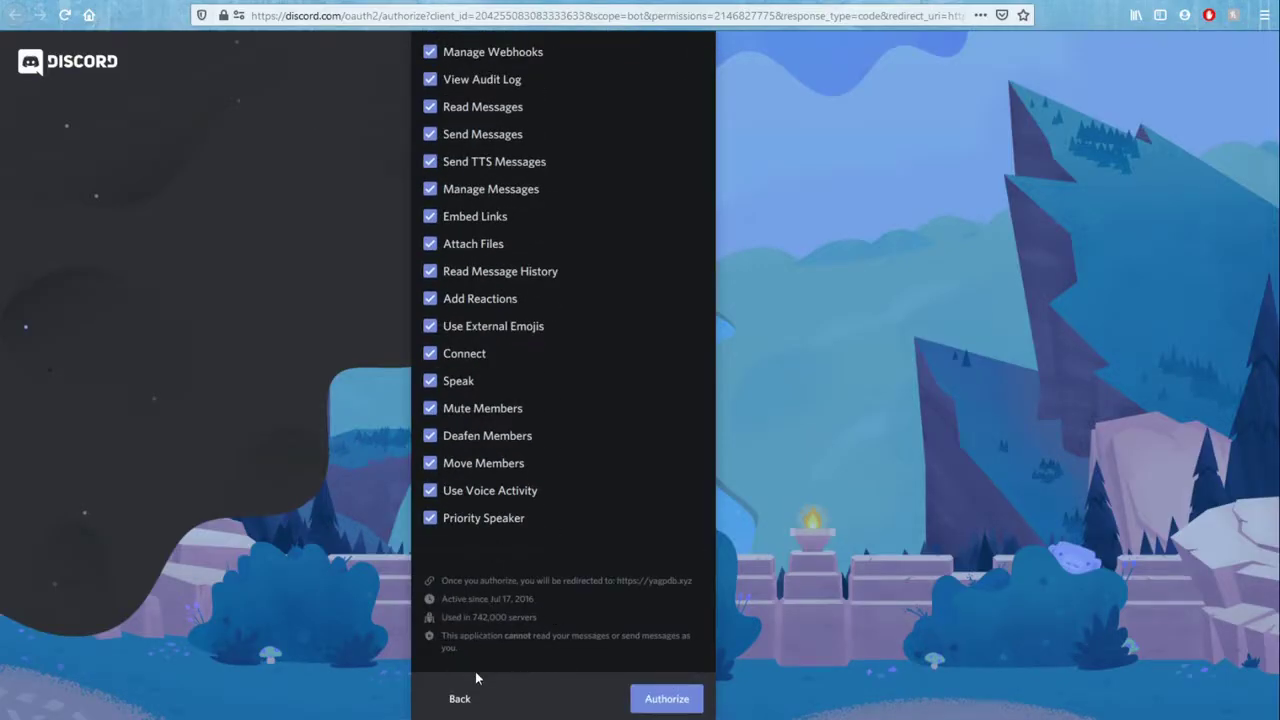
scroll(478, 672, up, 5)
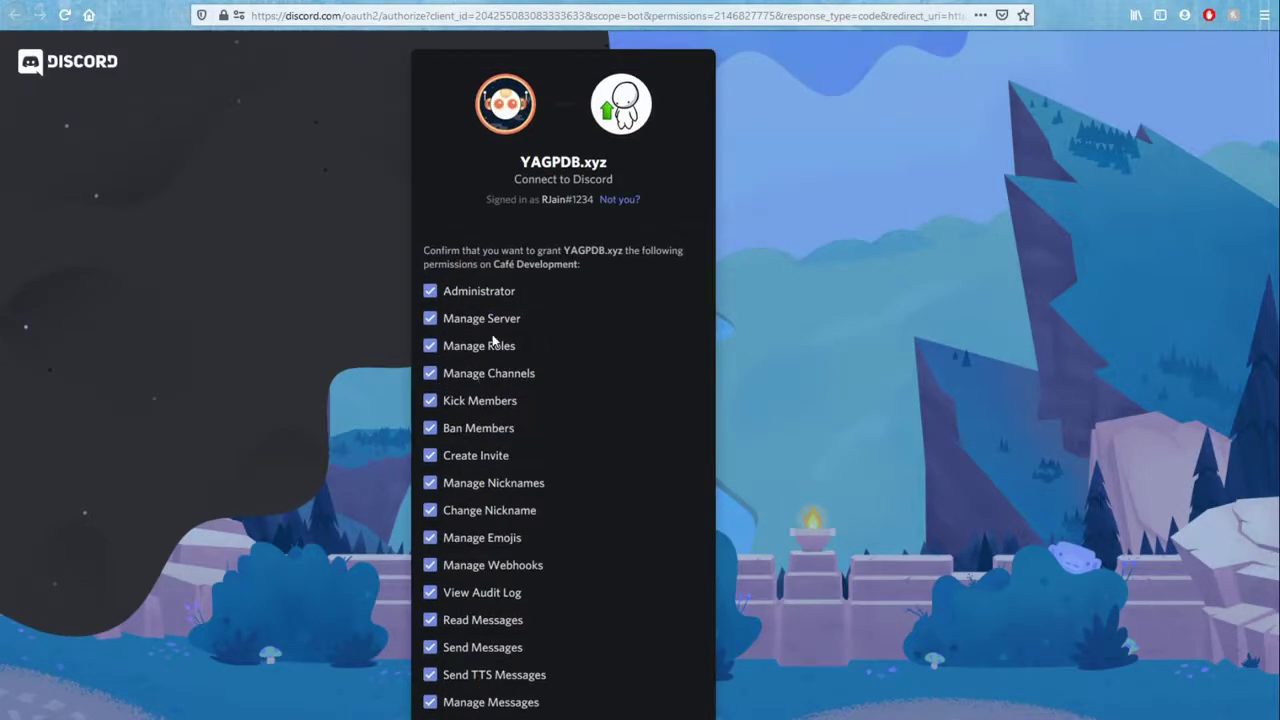
scroll(495, 304, down, 5)
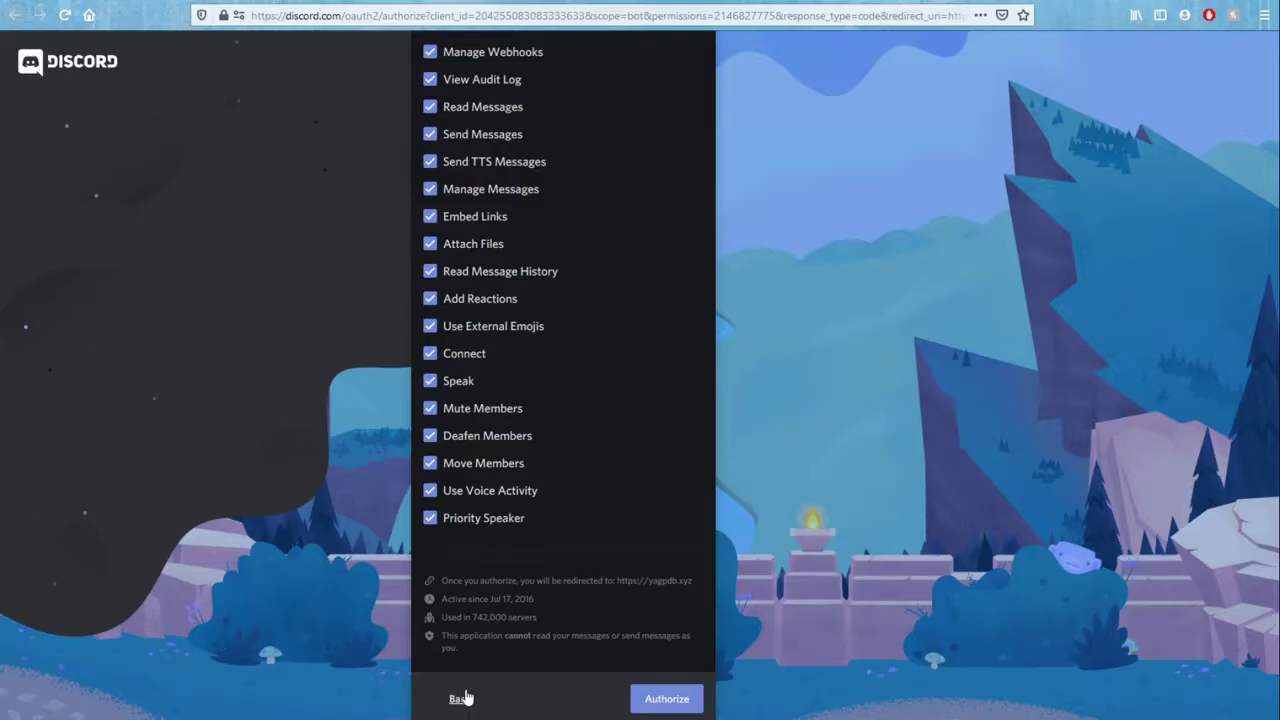
scroll(486, 700, up, 5)
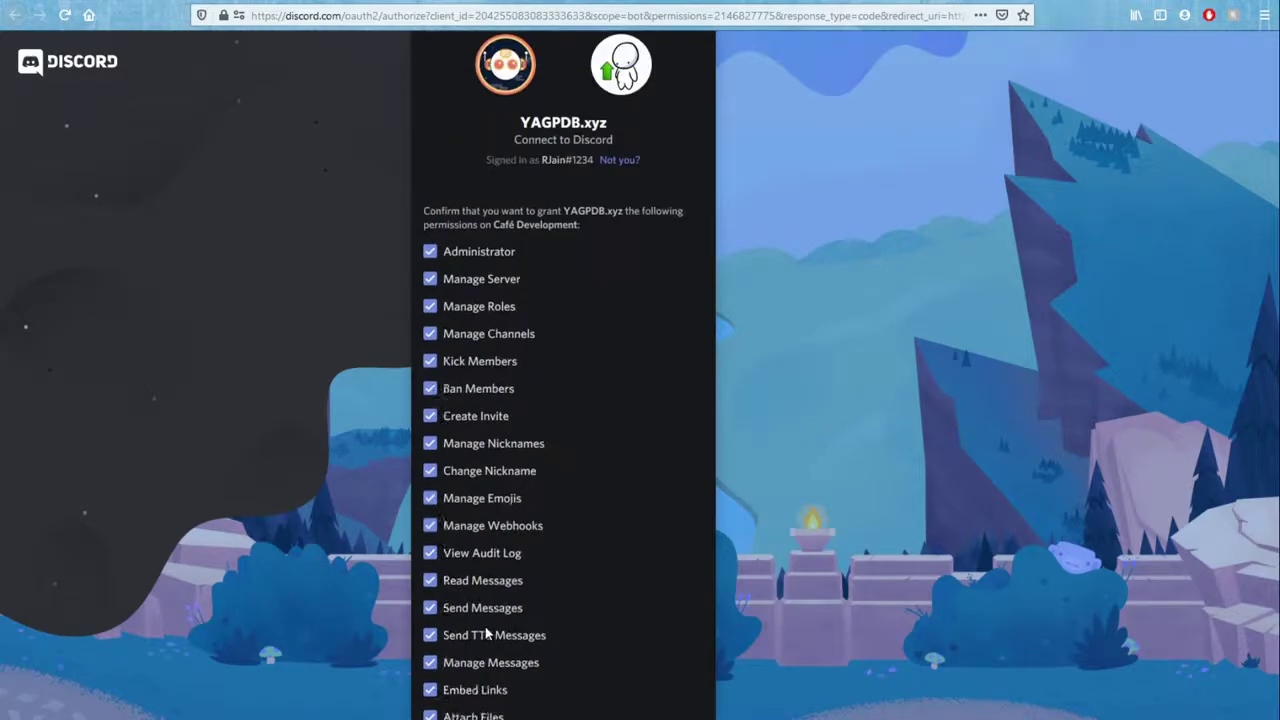
scroll(391, 500, down, 5)
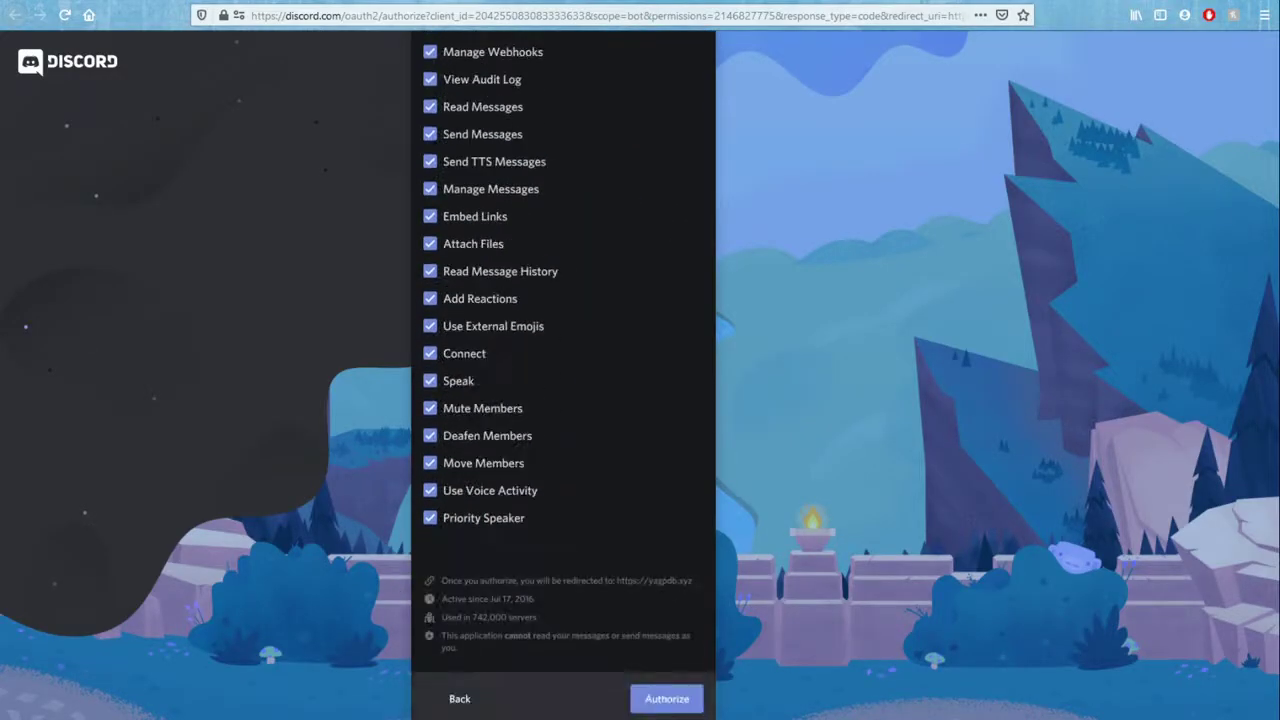
Go back, reconfirm Café Development as the bot's server, and continue to permissions
click(465, 712)
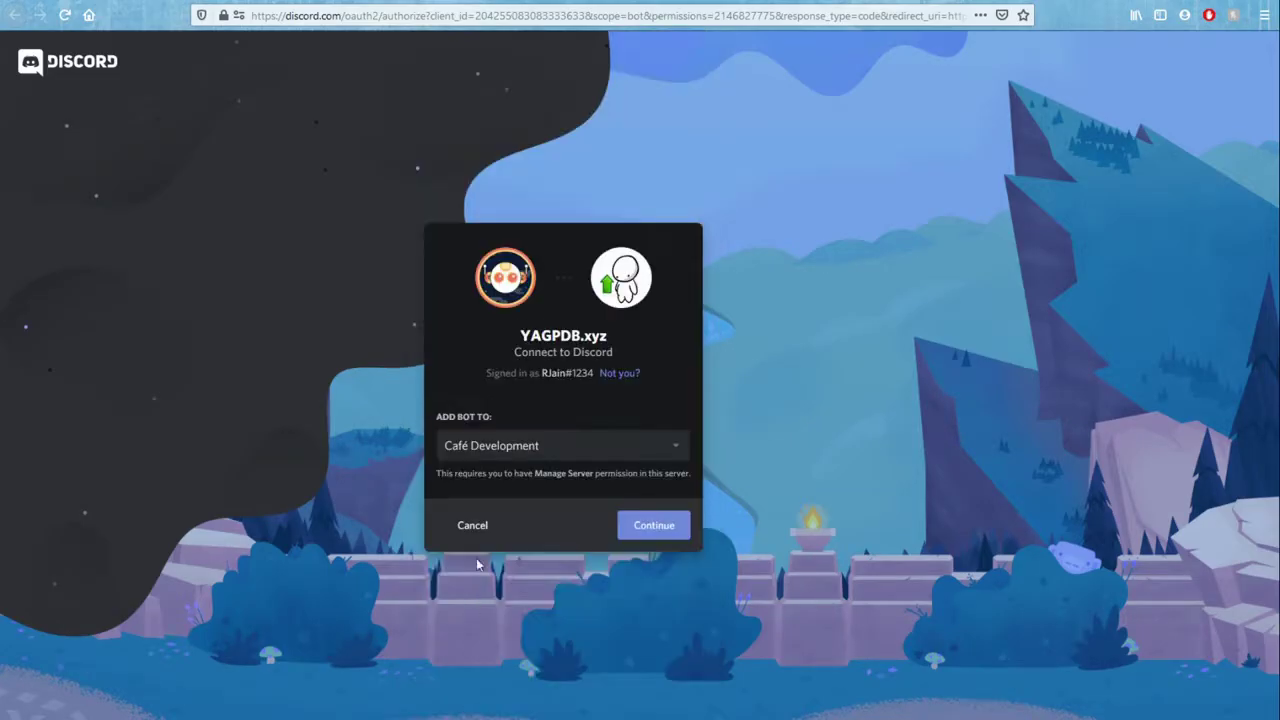
click(550, 455)
scroll(548, 489, down, 2)
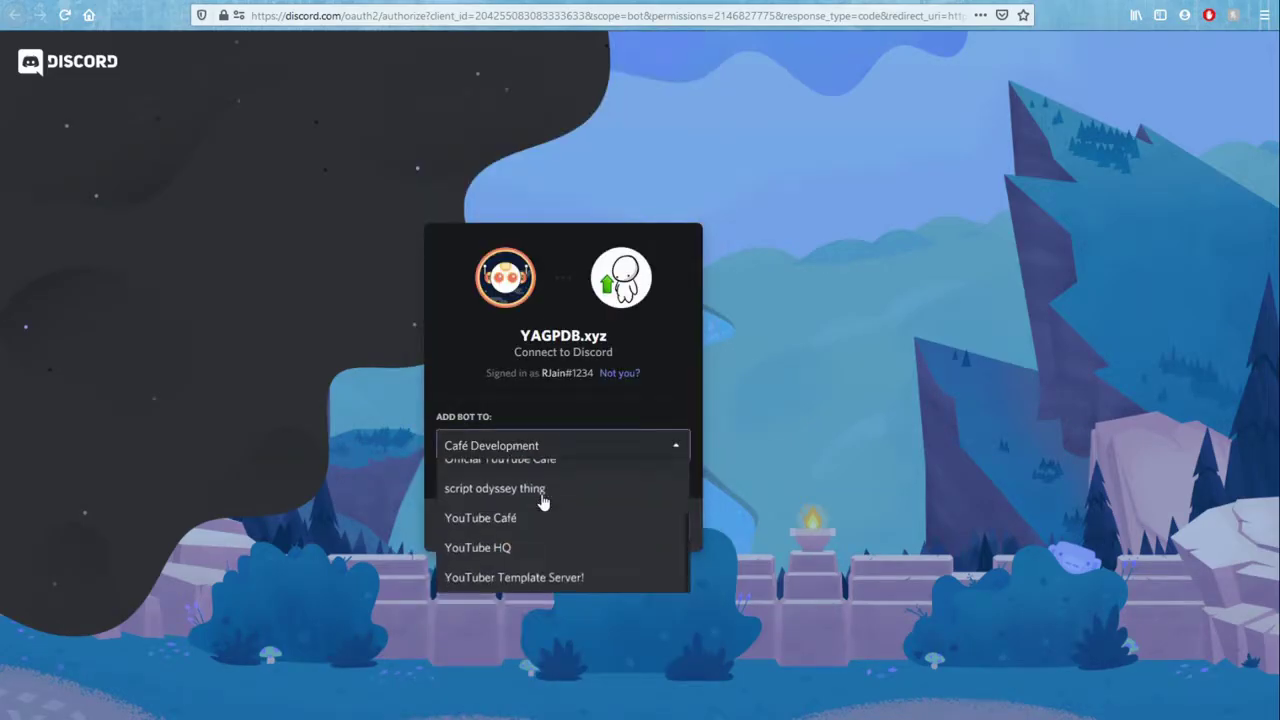
scroll(543, 503, up, 3)
click(571, 394)
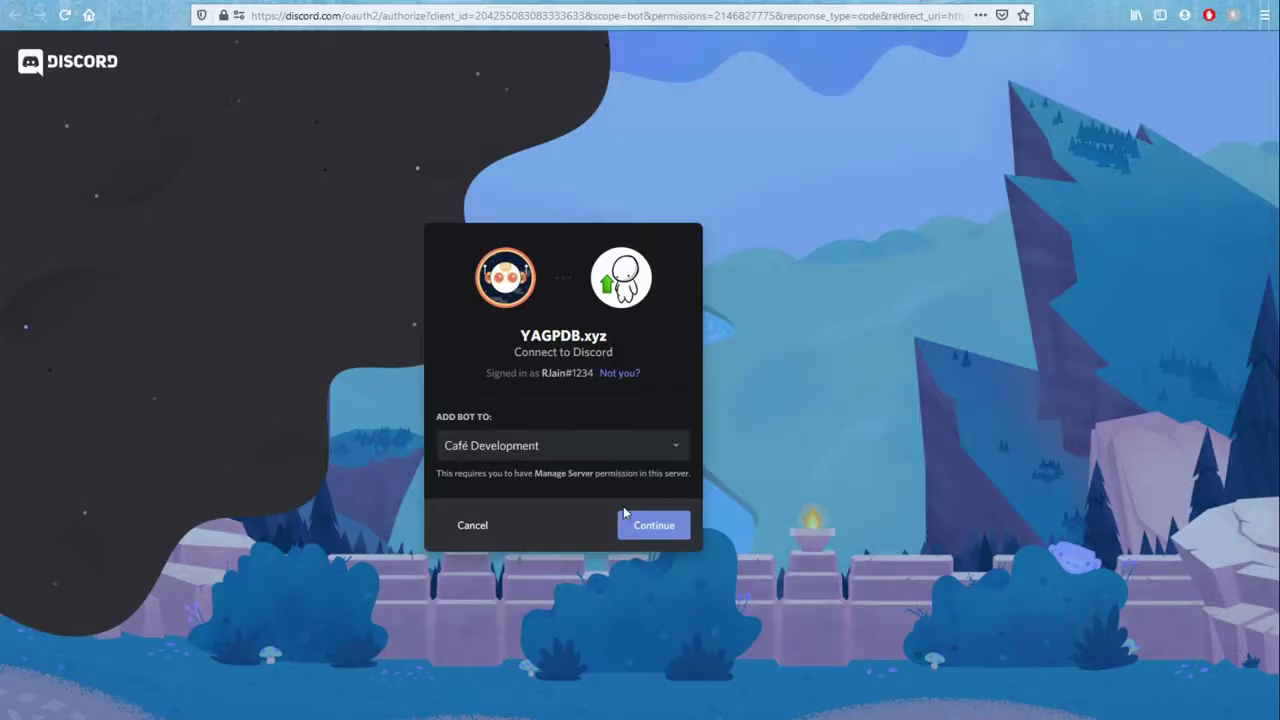
click(658, 522)
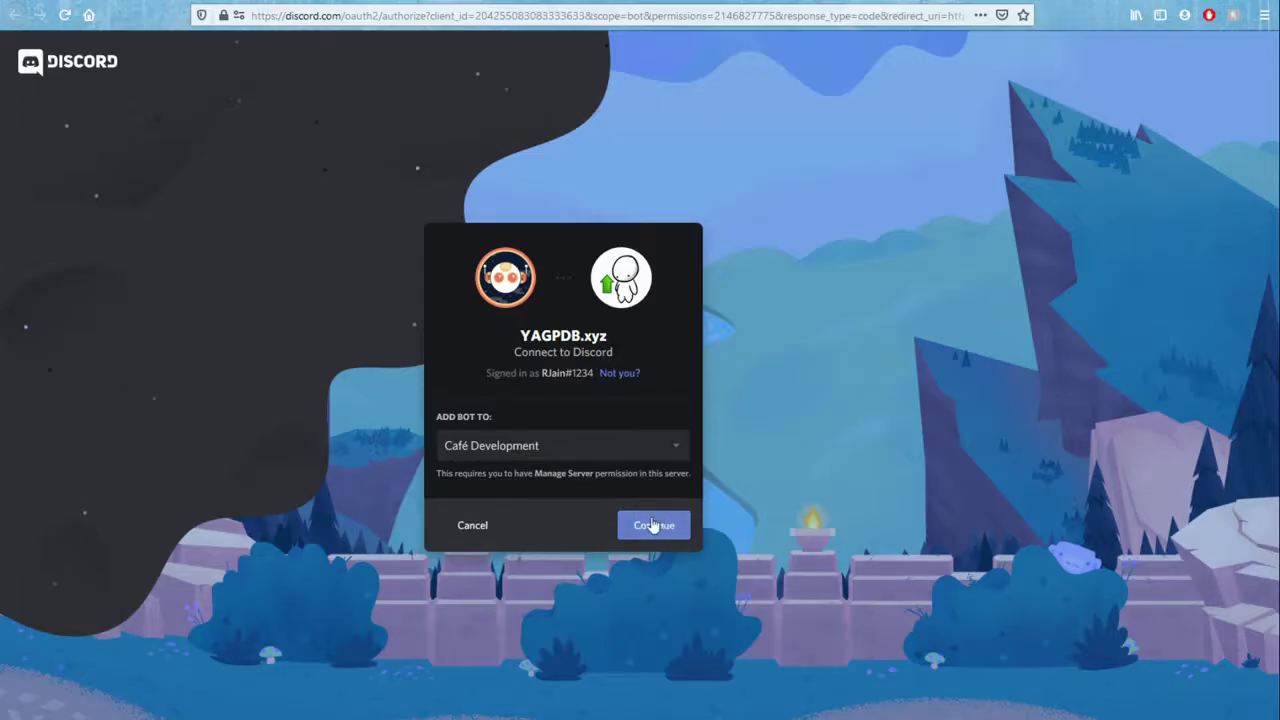
Authorize YAGPDB on Café Development and pass the reCAPTCHA check
scroll(652, 523, down, 5)
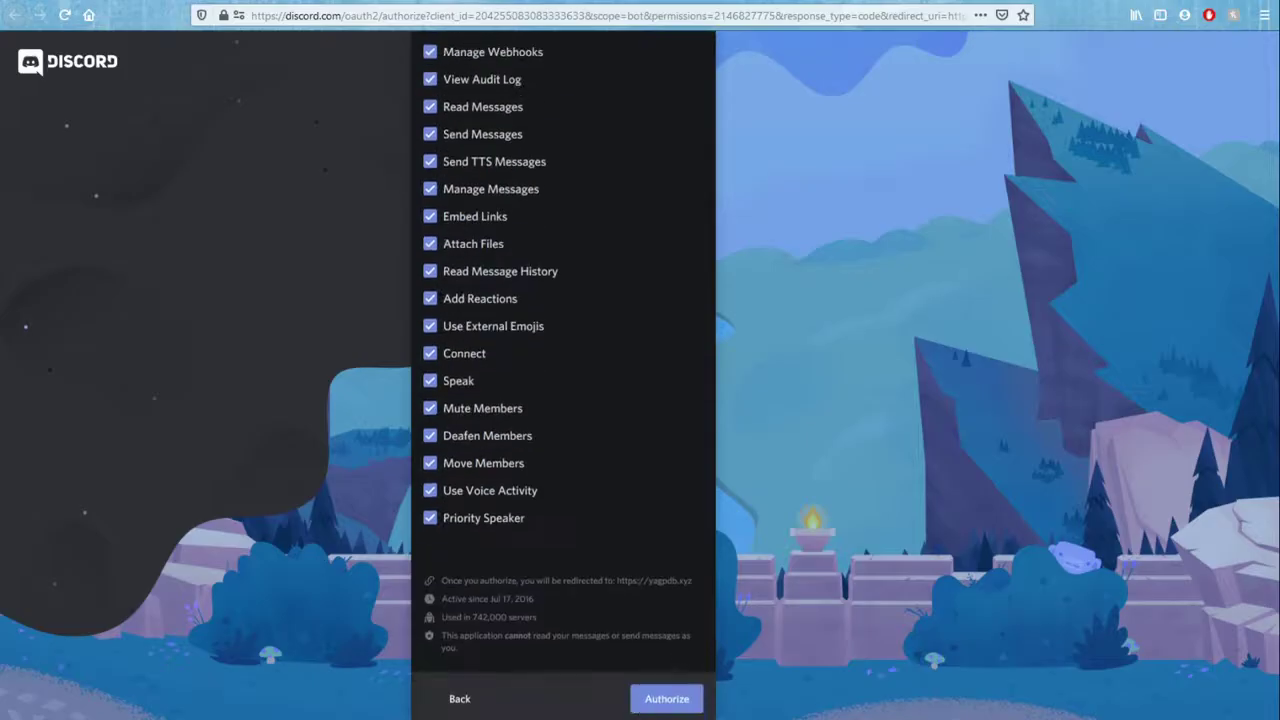
click(650, 696)
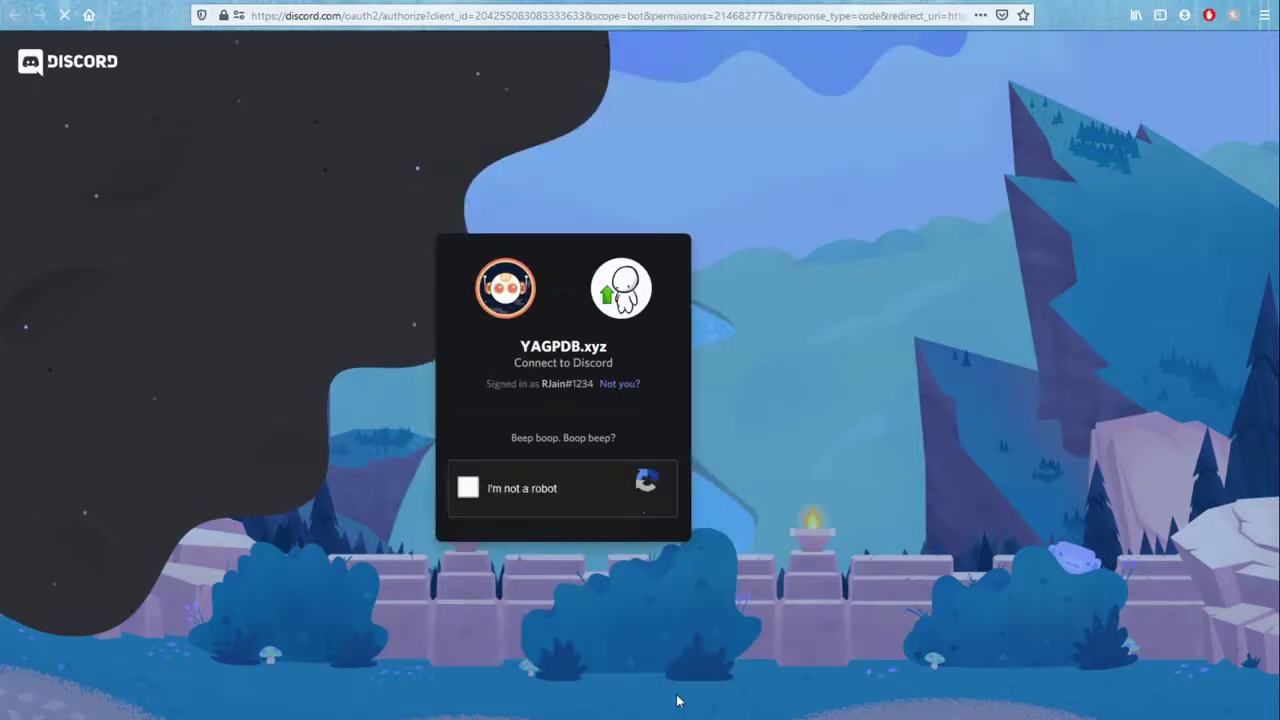
click(466, 488)
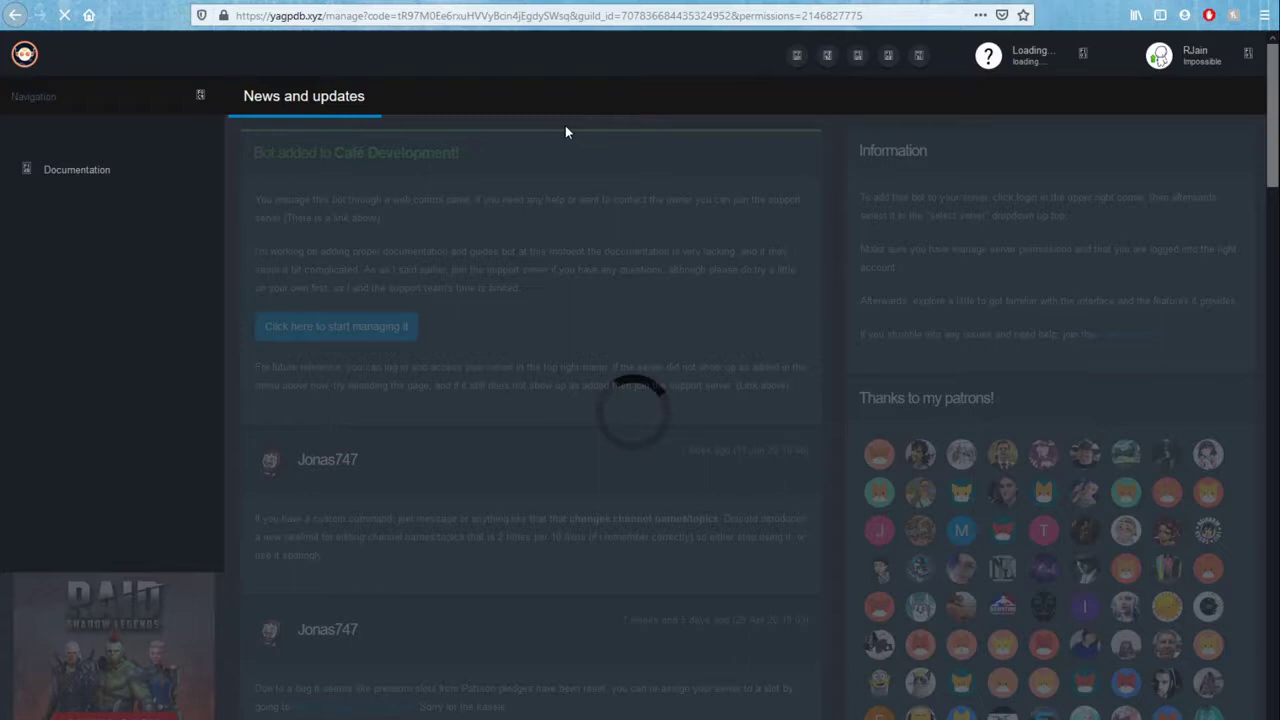
Open the YAGPDB control panel for Café Development from the server list
click(1020, 55)
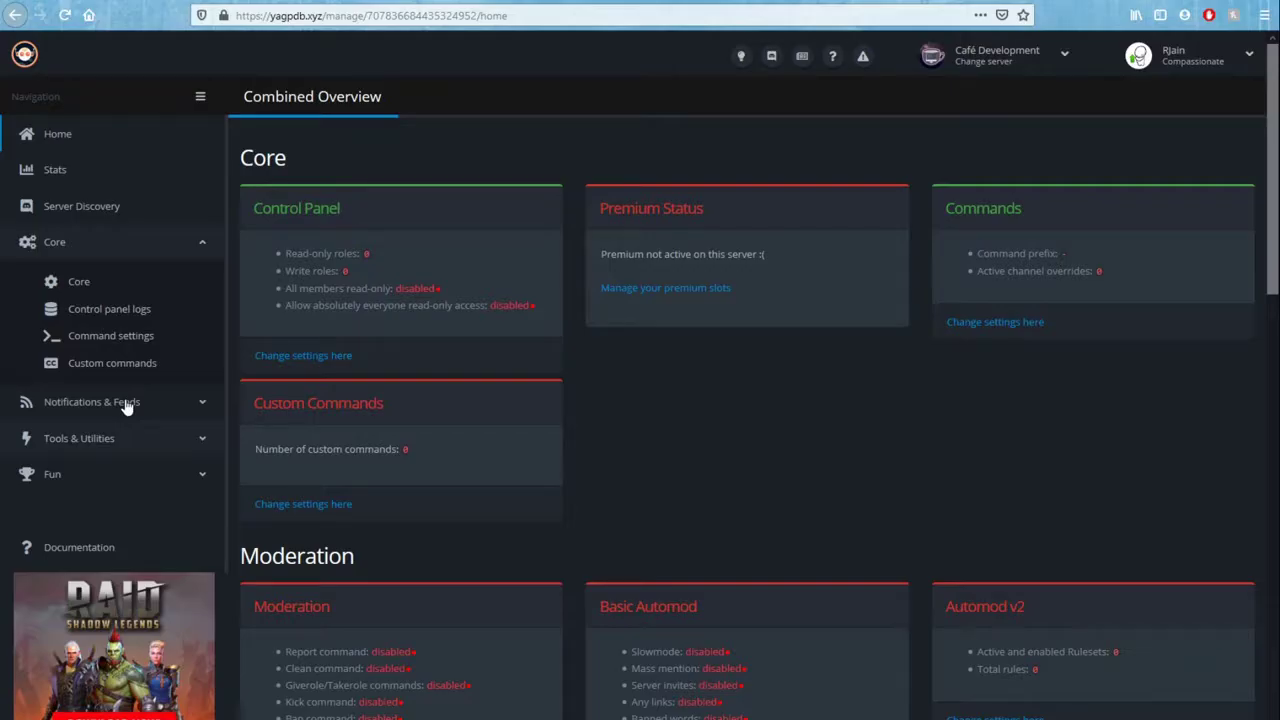
click(120, 438)
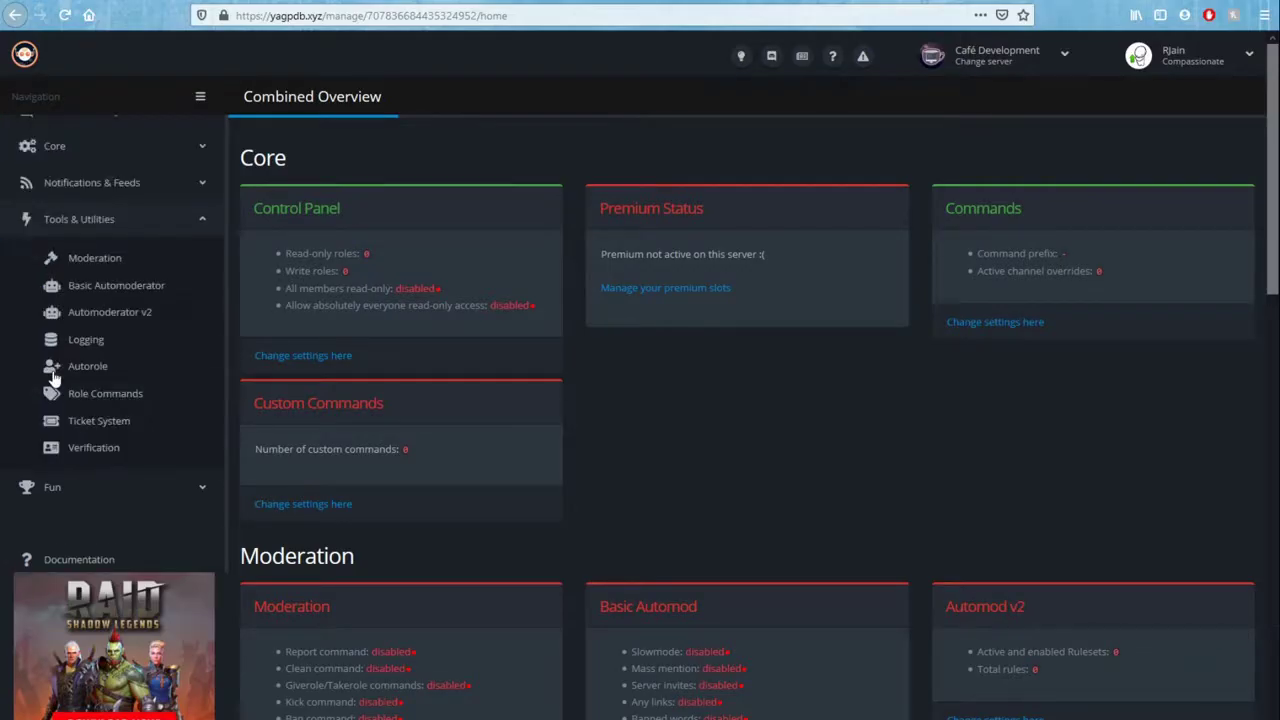
Open Autorole and inspect its role dropdown, leaving it at None (disabled)
click(60, 367)
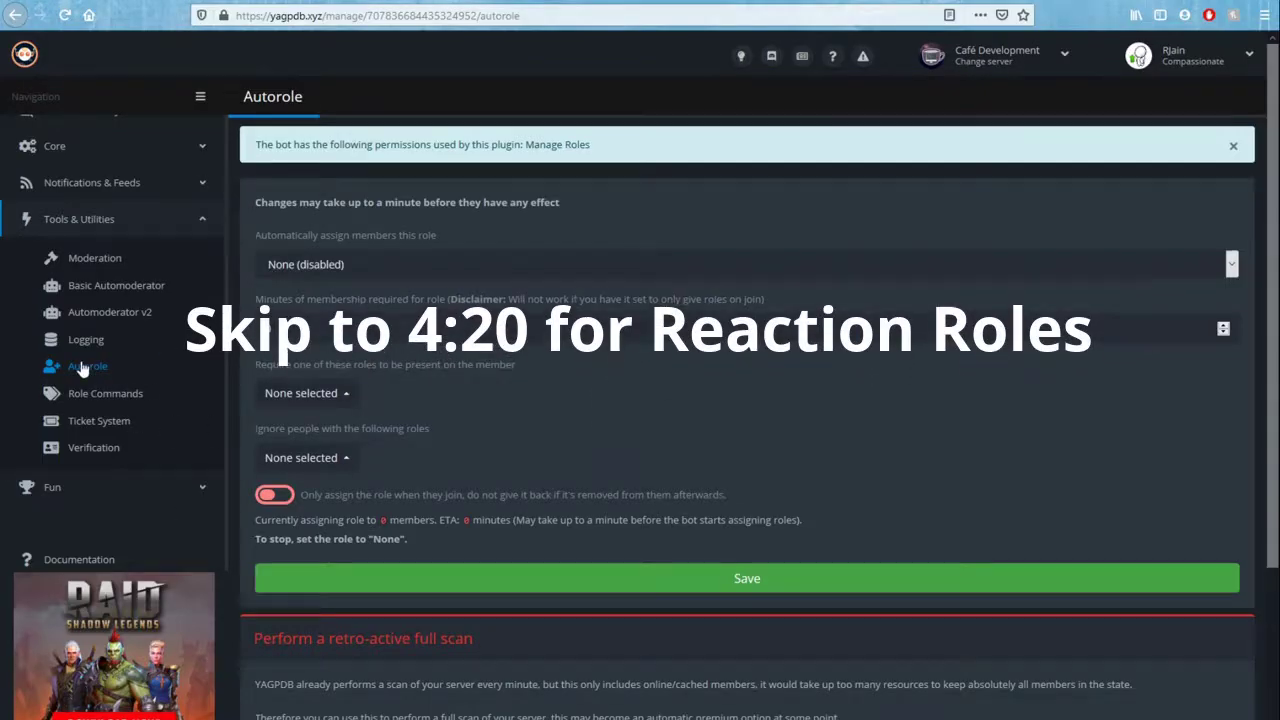
click(476, 257)
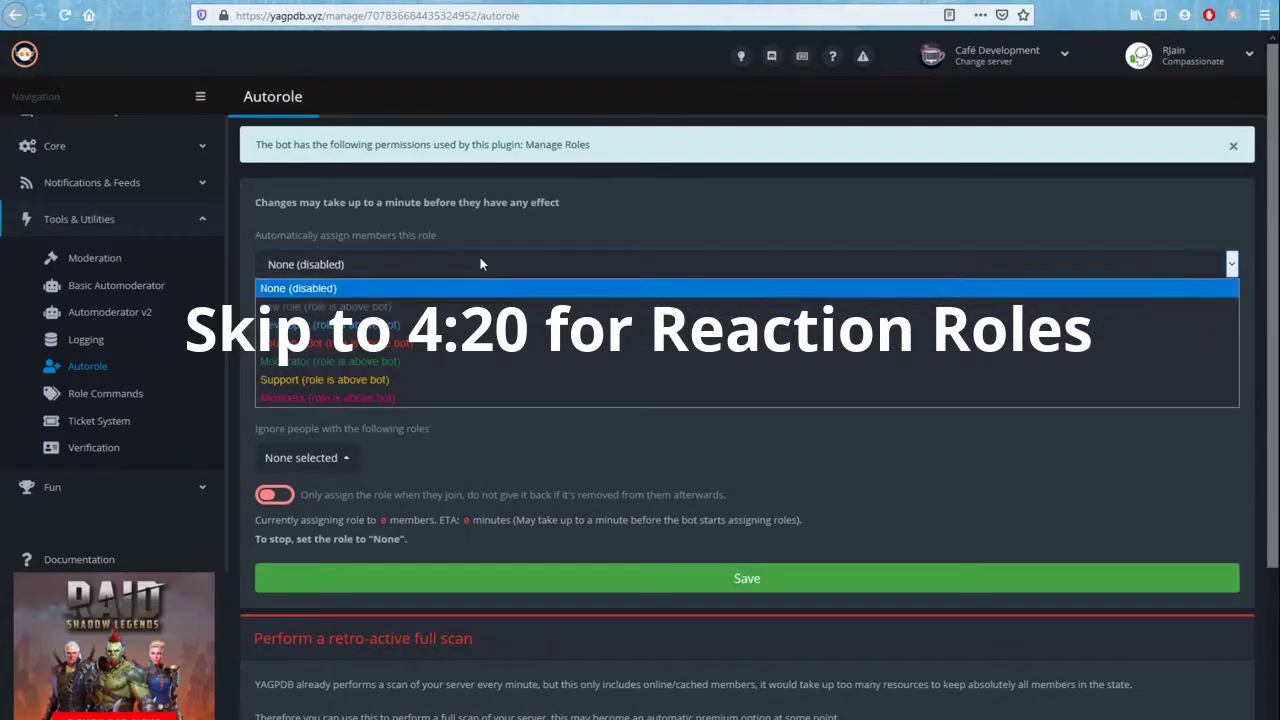
click(480, 257)
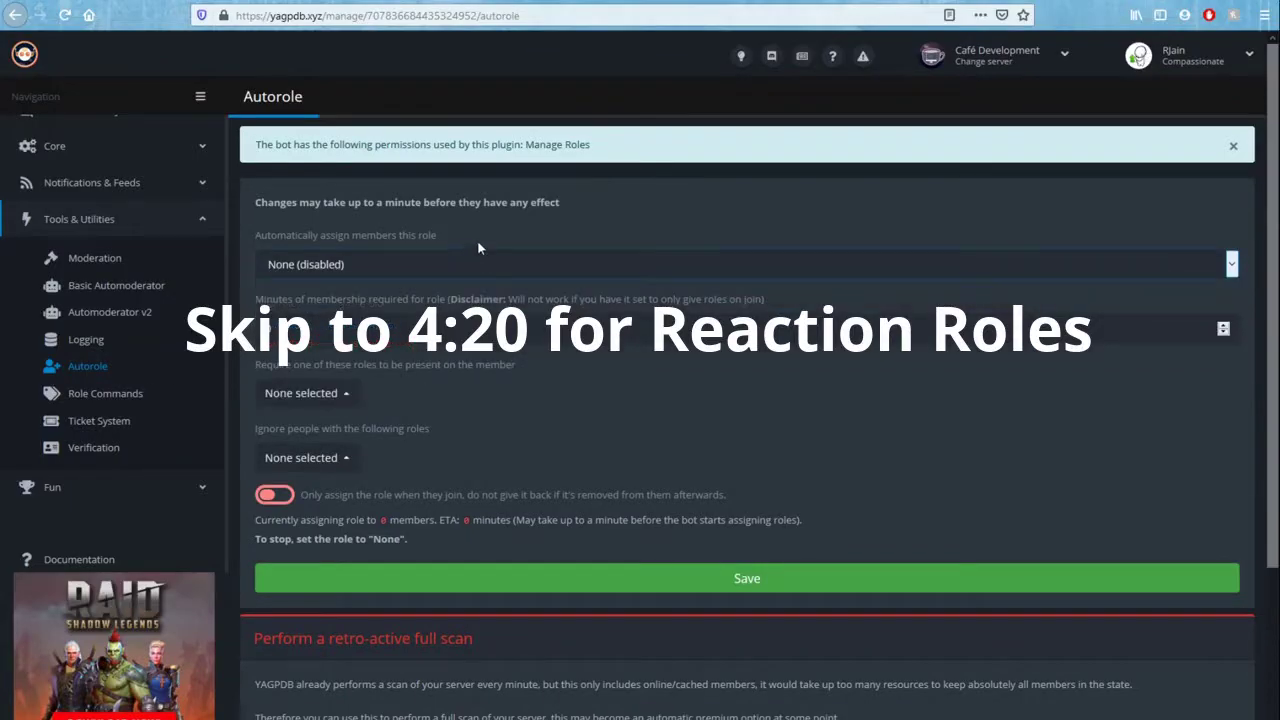
drag(257, 238, 466, 239)
click(453, 260)
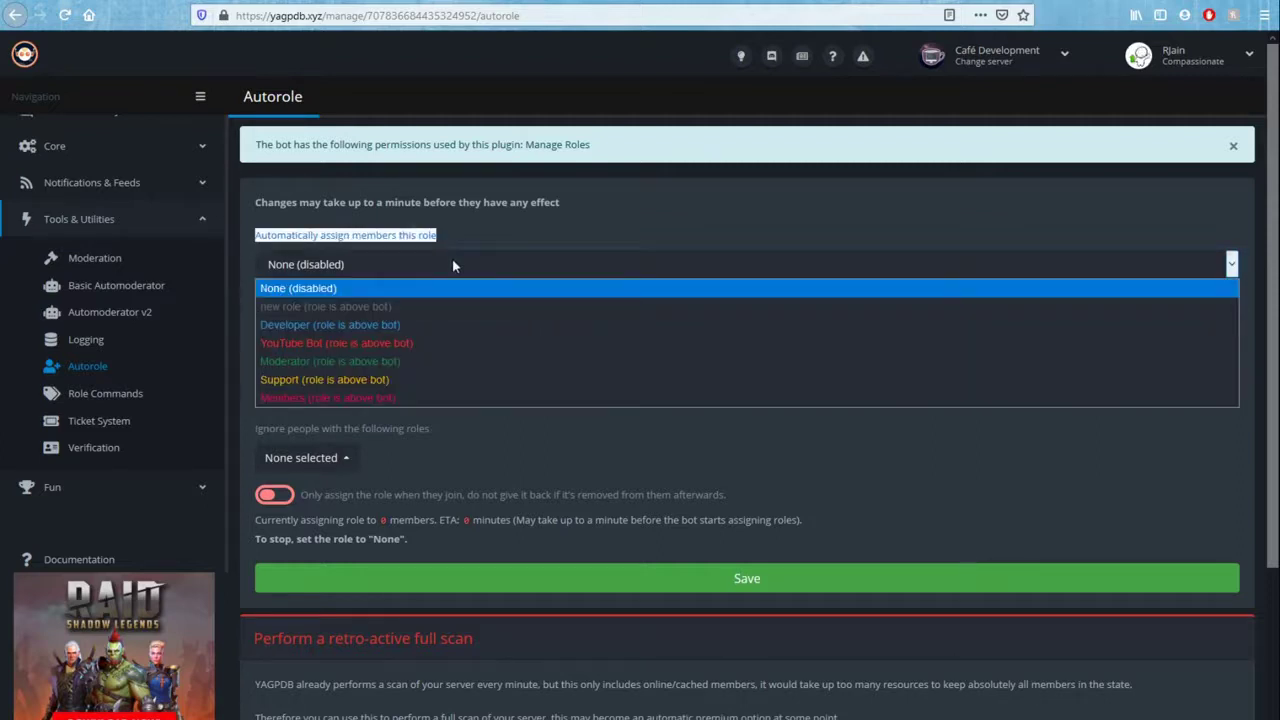
click(452, 258)
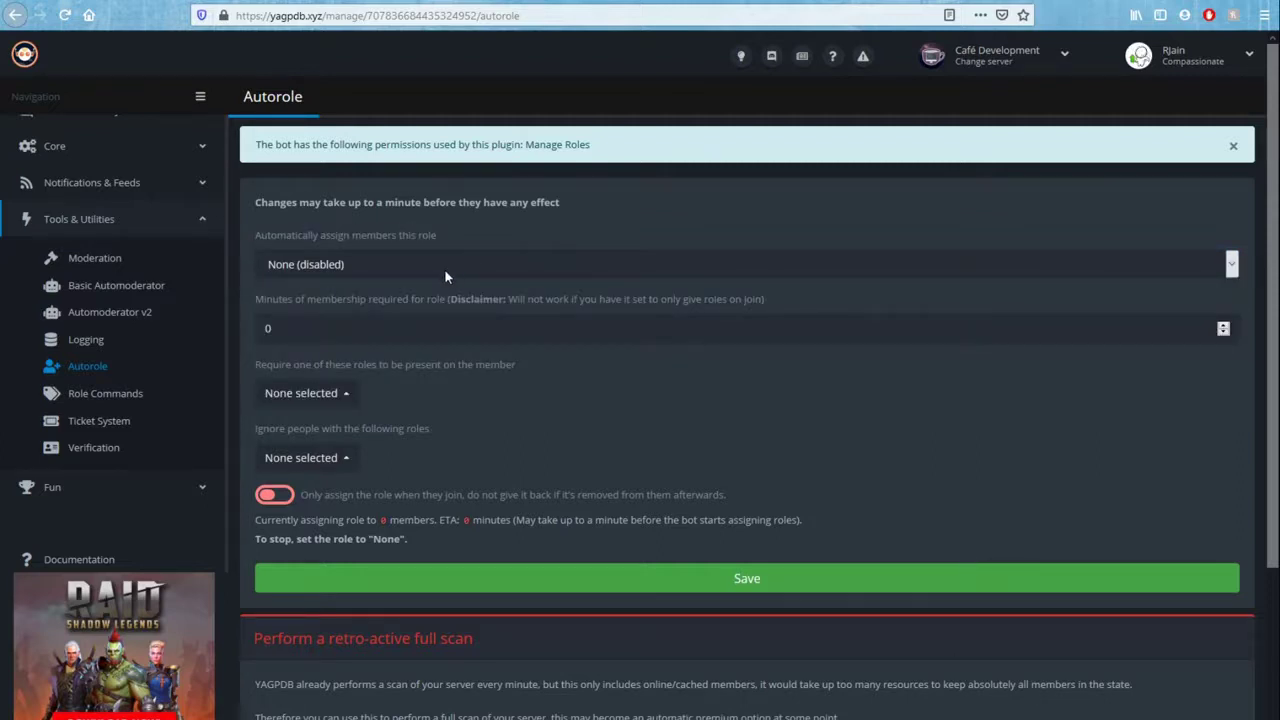
click(446, 276)
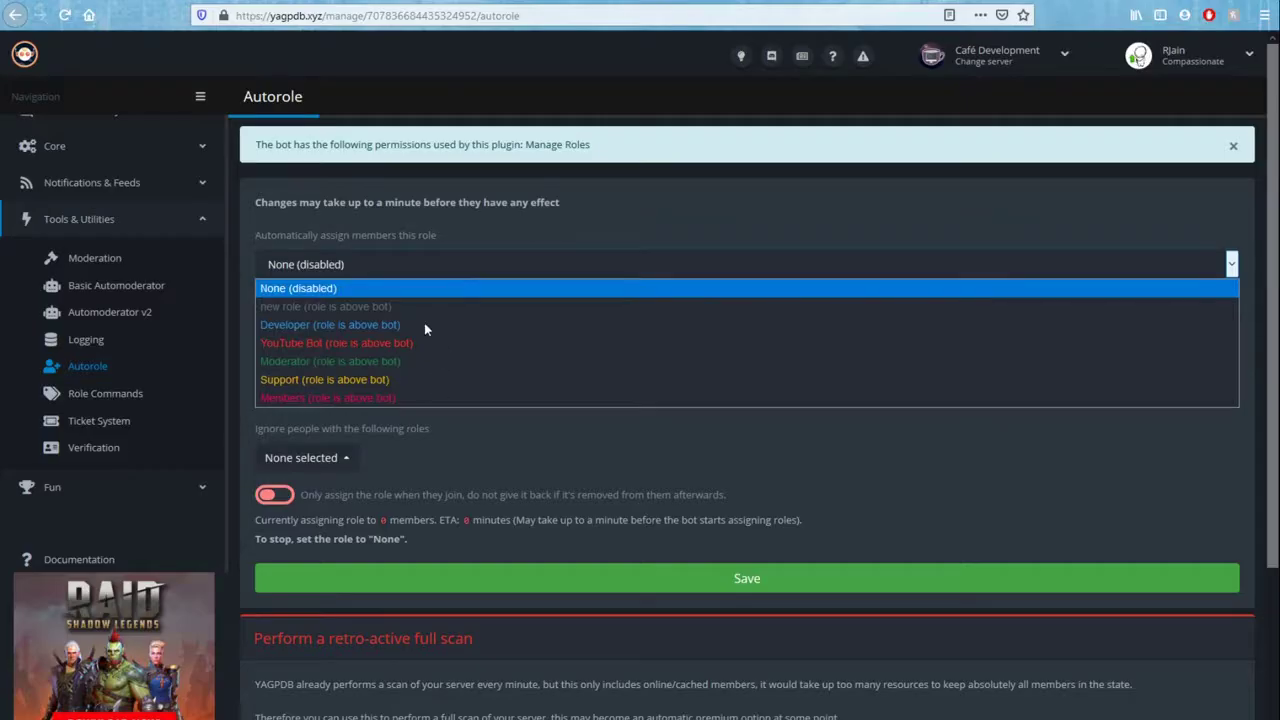
click(452, 426)
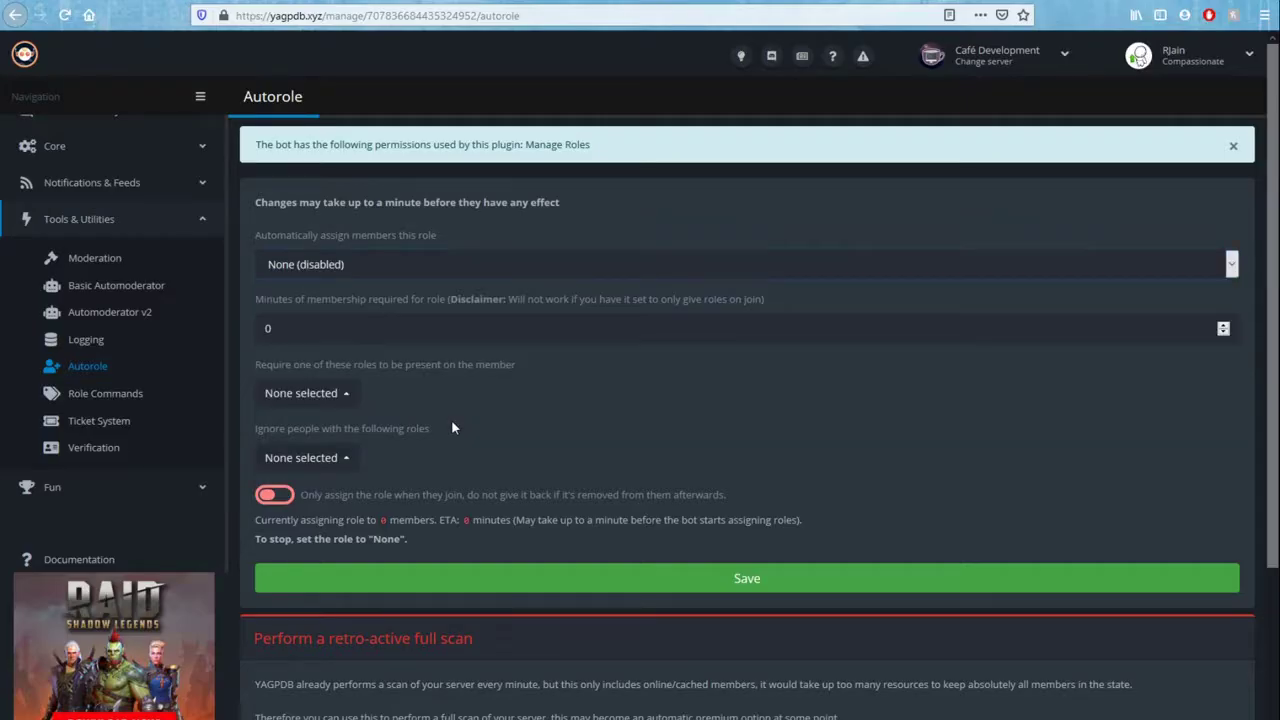
click(353, 264)
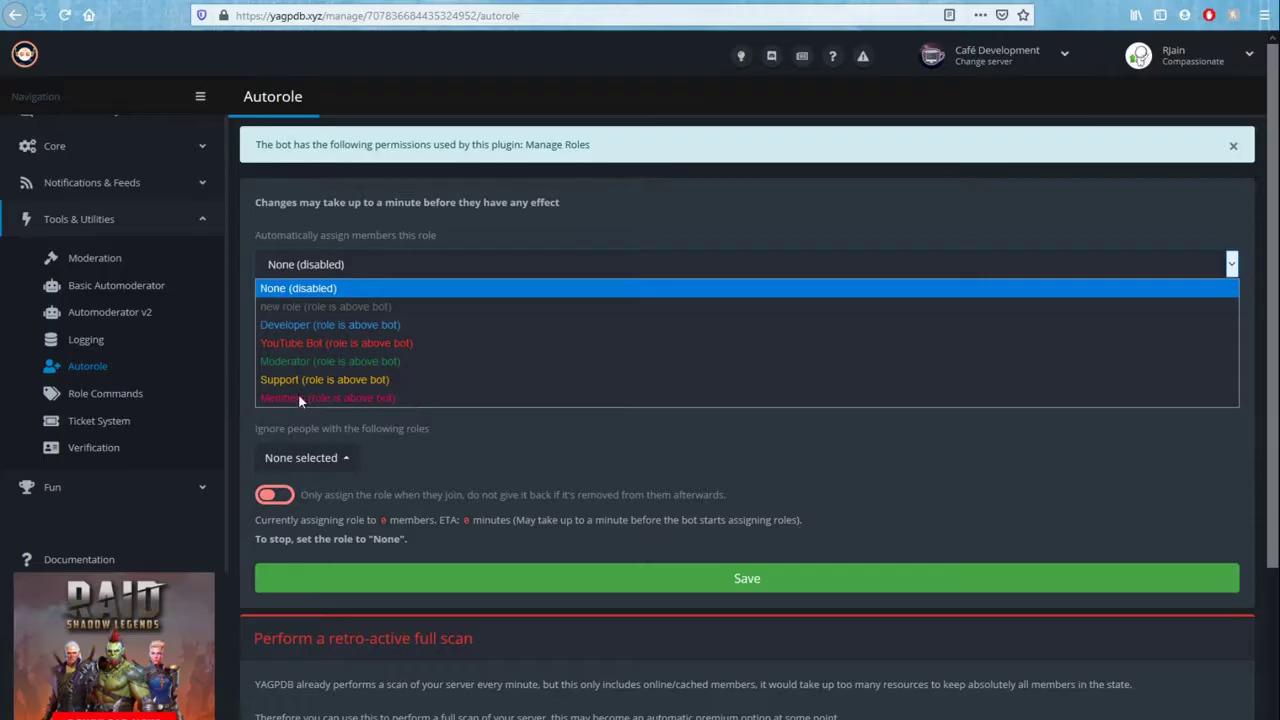
Leave Autorole at None (disabled) and move to the Role Commands page
click(475, 450)
double_click(277, 321)
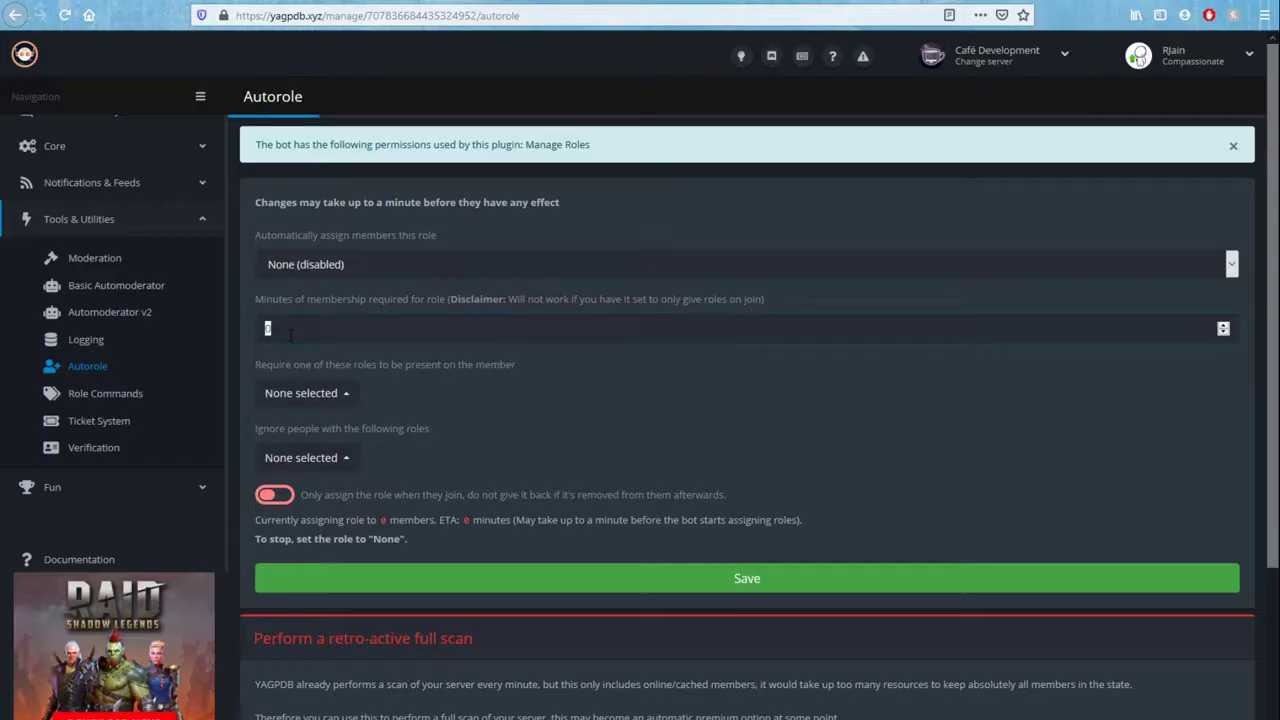
click(355, 323)
click(135, 394)
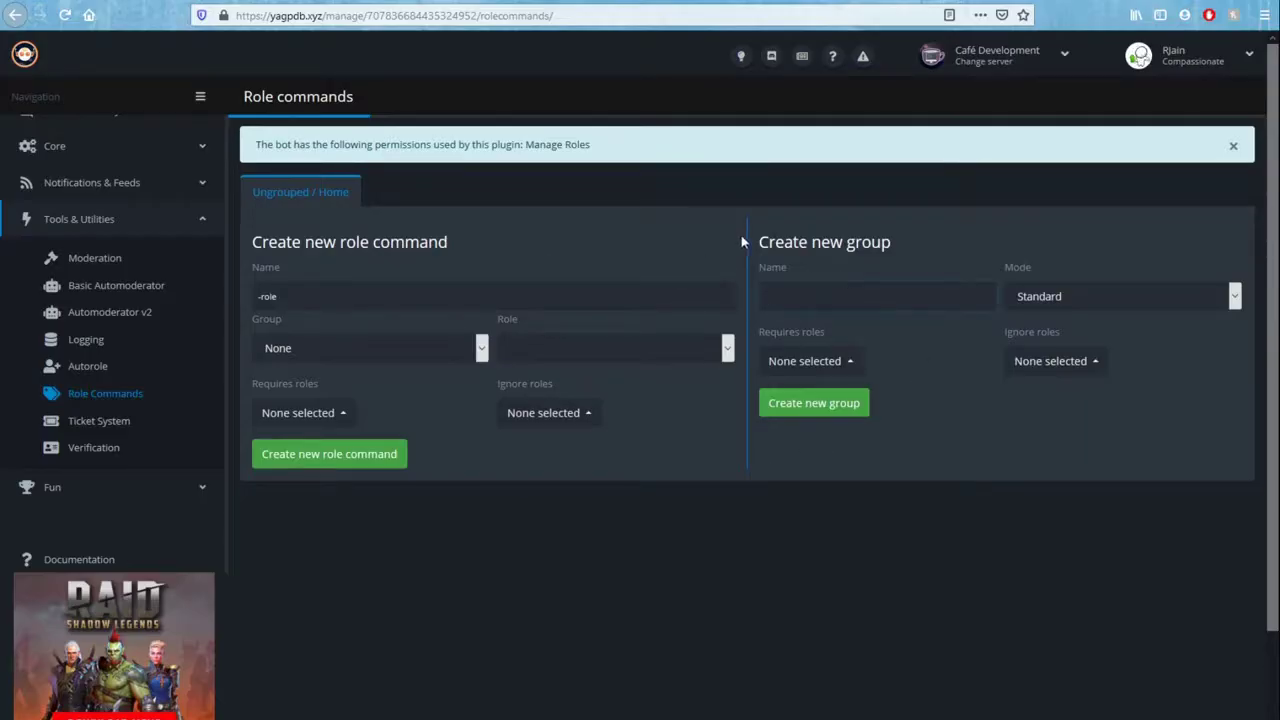
Check the Discord server menu, then return to YAGPDB's Create new group form
drag(741, 240, 951, 342)
click(911, 295)
key(ctrl+Tab)
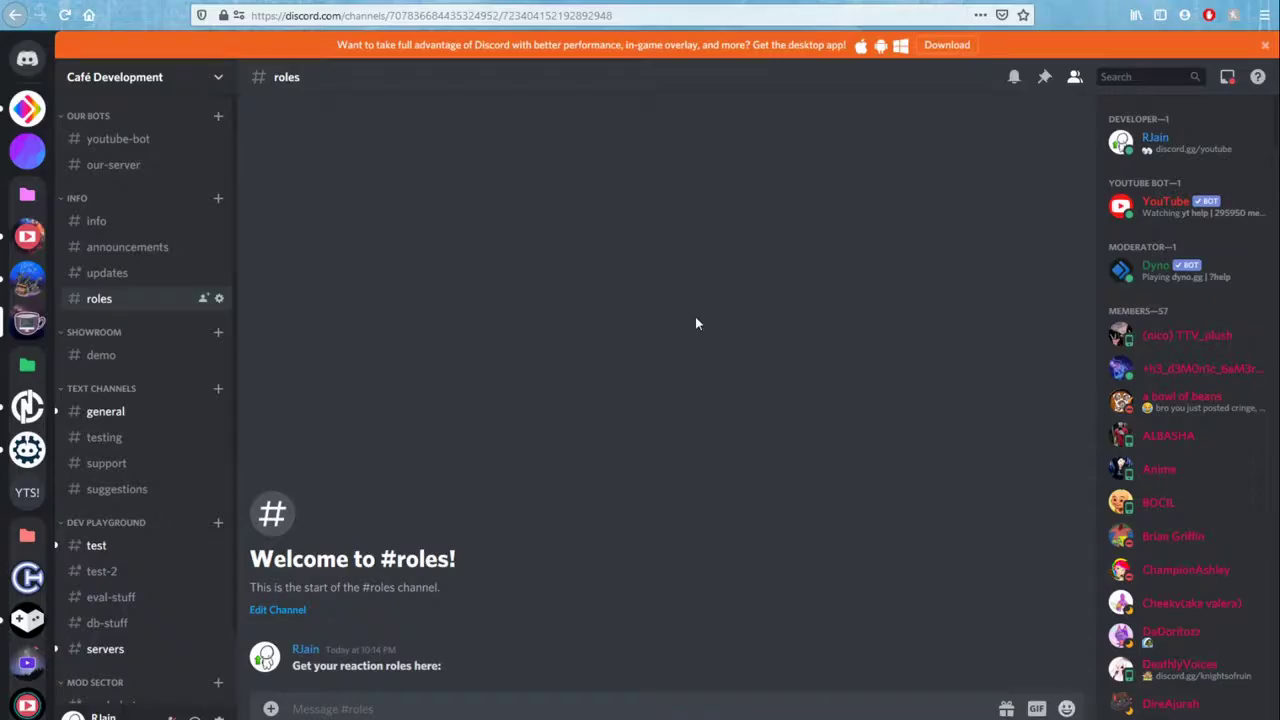
click(86, 80)
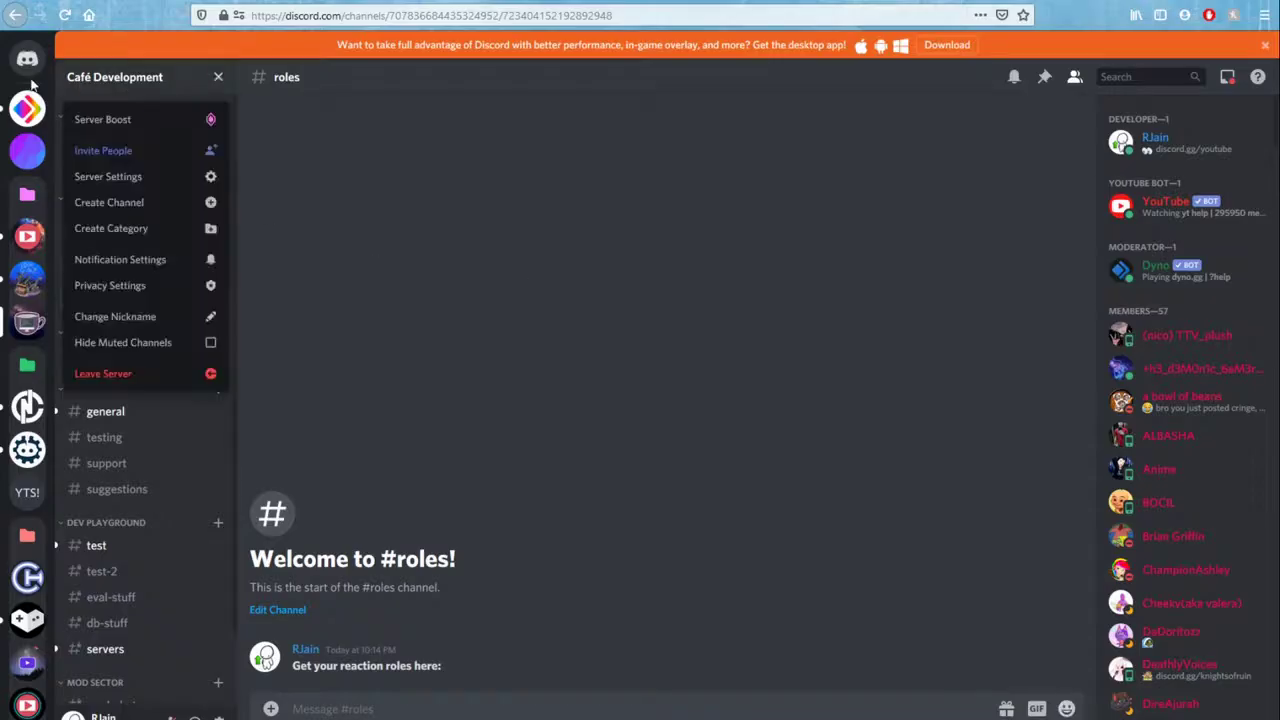
click(571, 226)
key(ctrl+Tab)
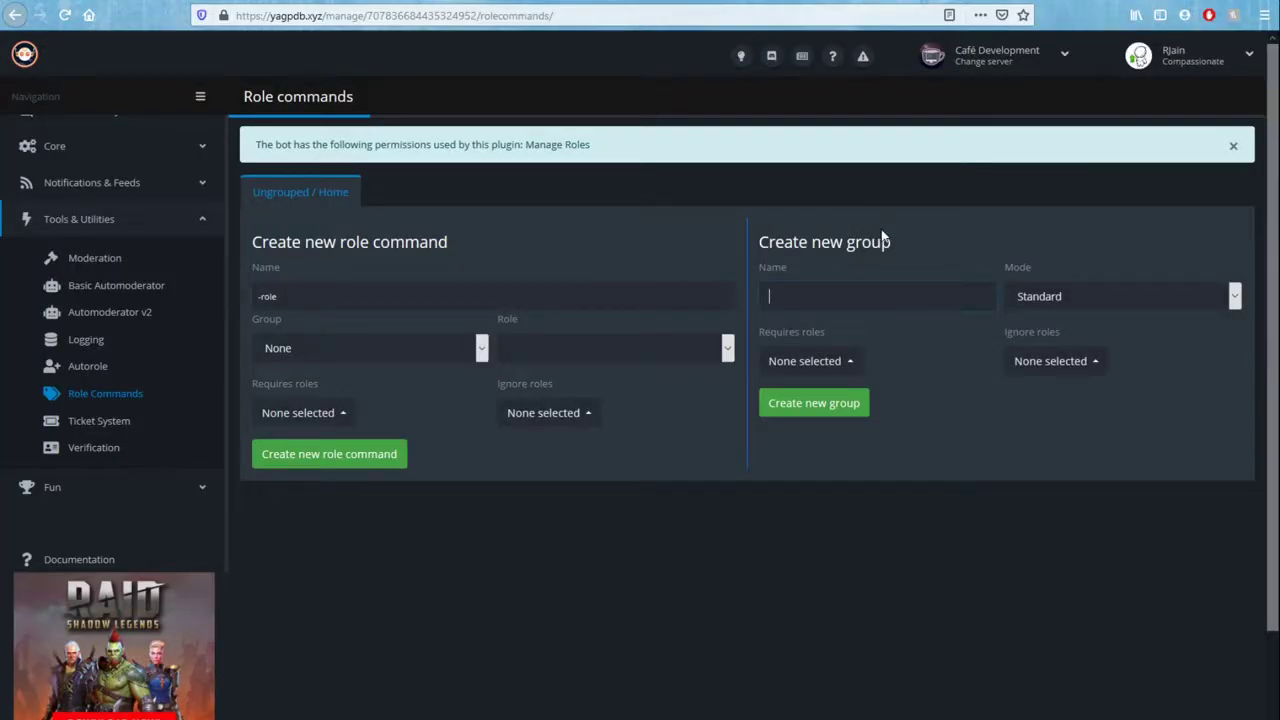
Create group 'Specialty' in Standard mode with no required or ignored roles
text(Specialty)
click(884, 239)
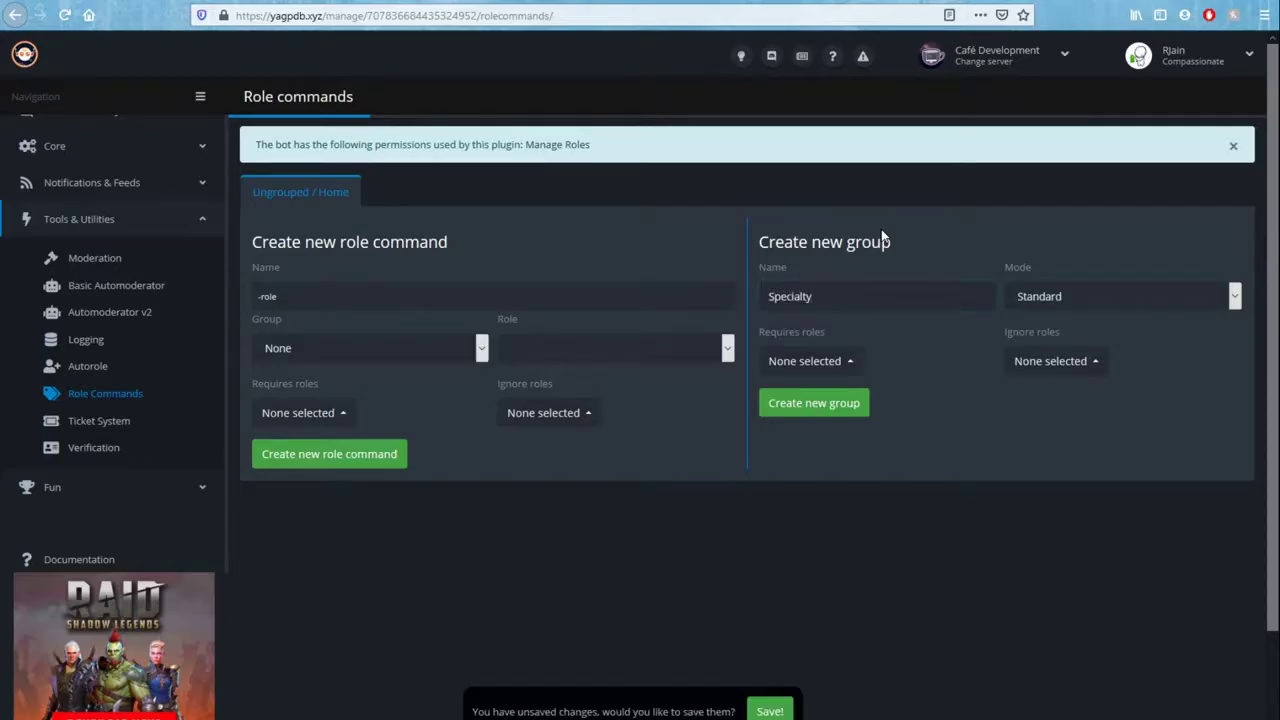
click(1062, 299)
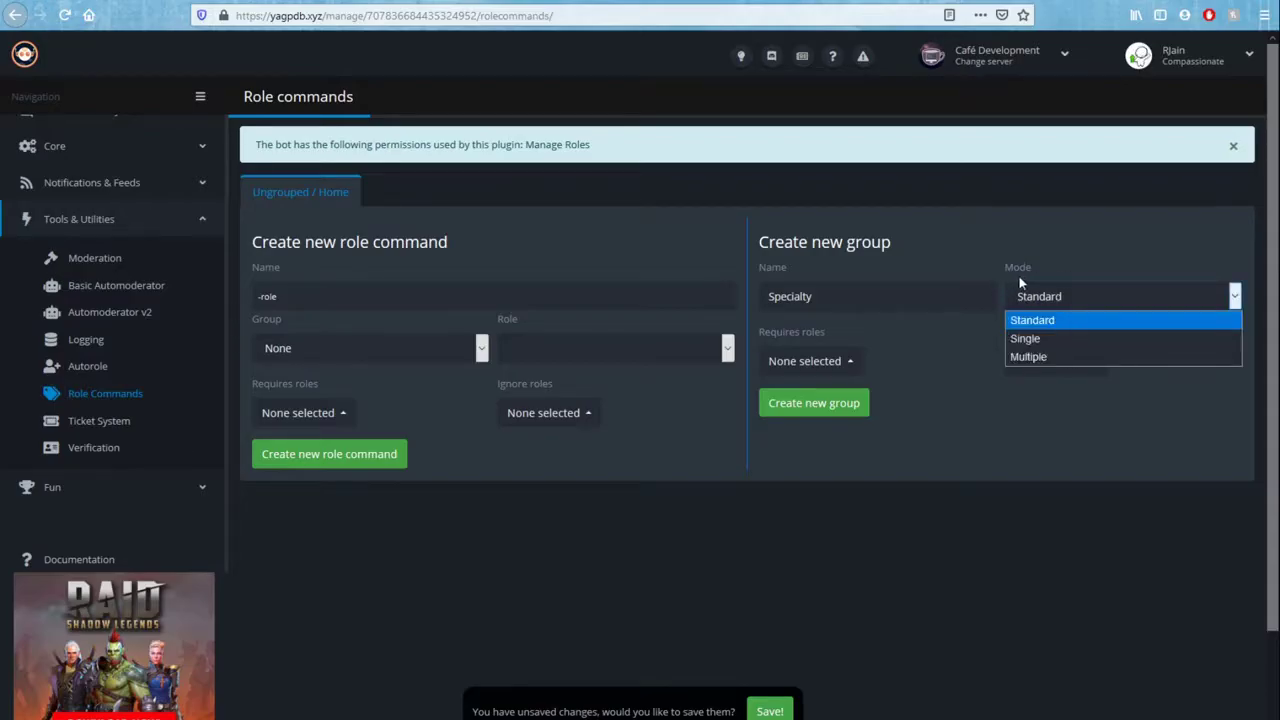
click(1050, 326)
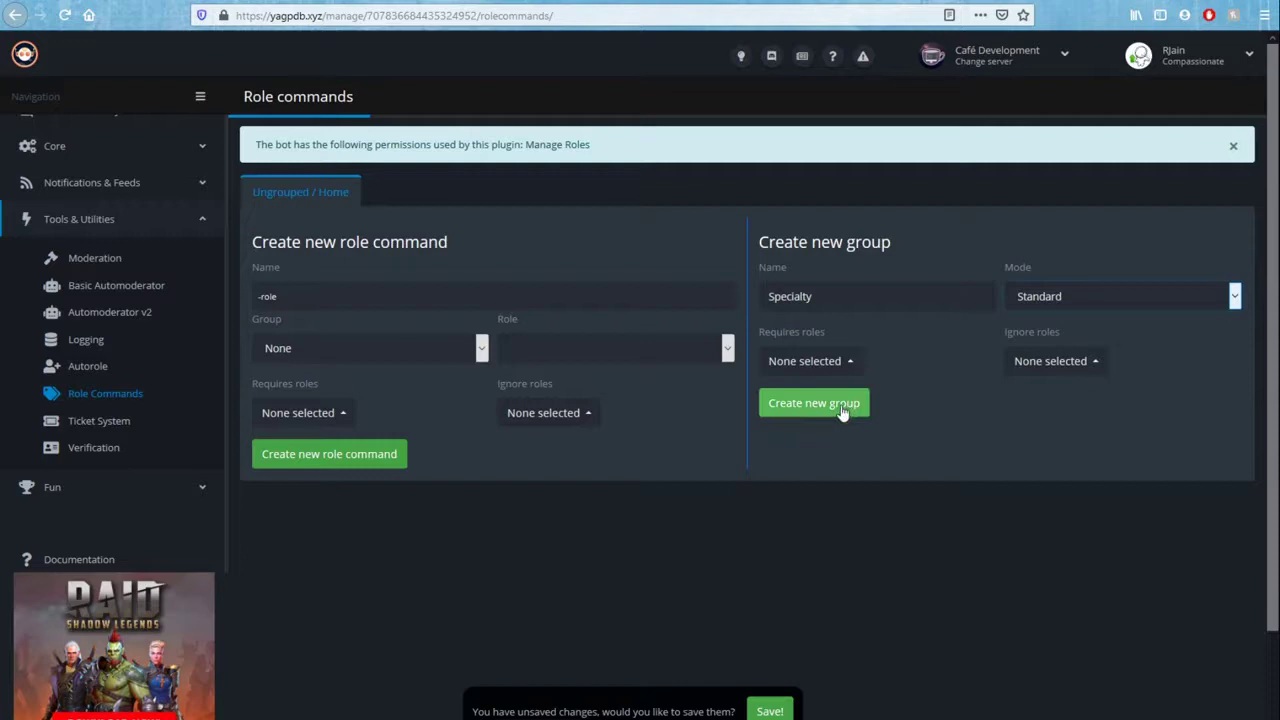
click(843, 362)
click(970, 413)
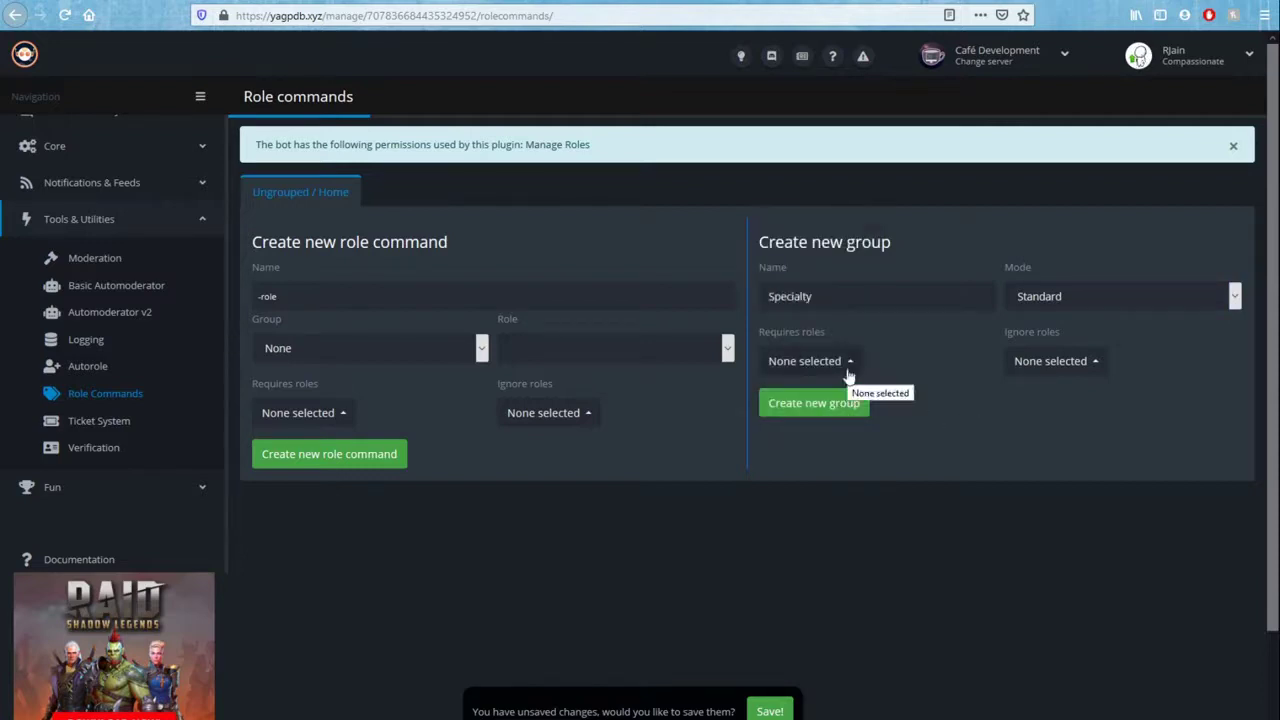
click(1036, 368)
click(937, 360)
click(812, 405)
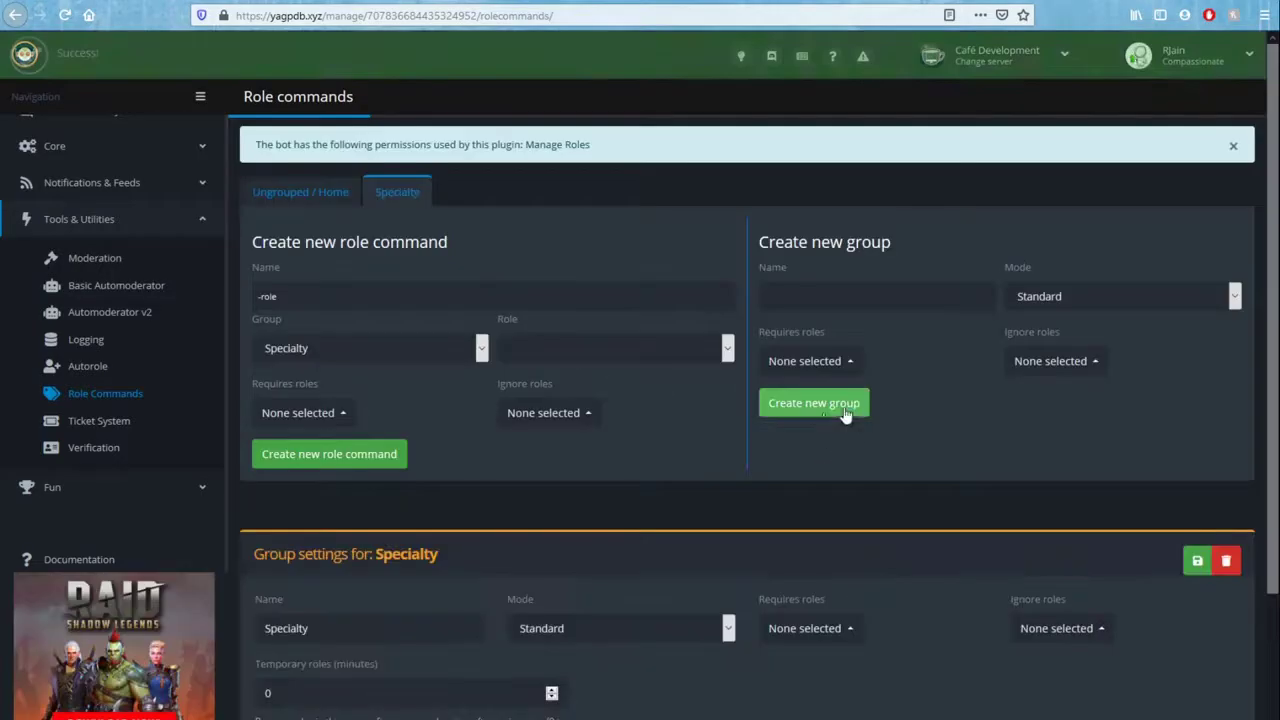
Look over the new Specialty group, then go back to Discord's #test channel
scroll(660, 206, down, 3)
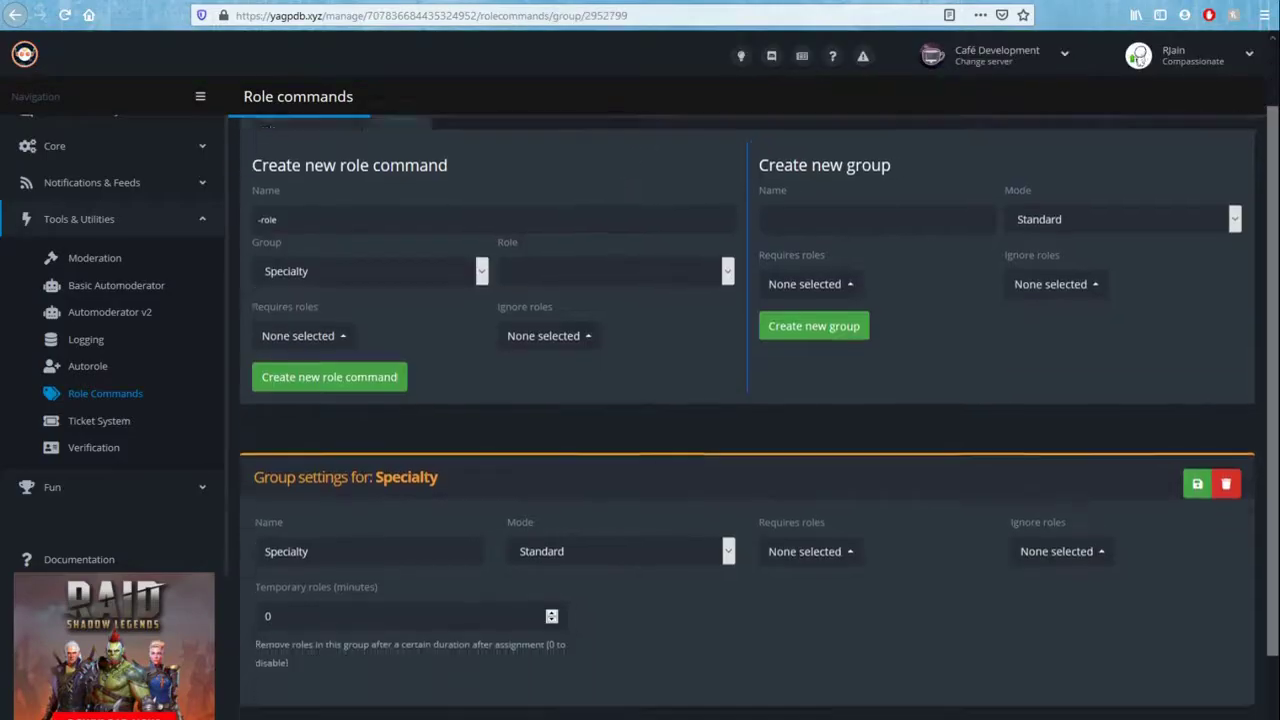
drag(249, 388, 415, 400)
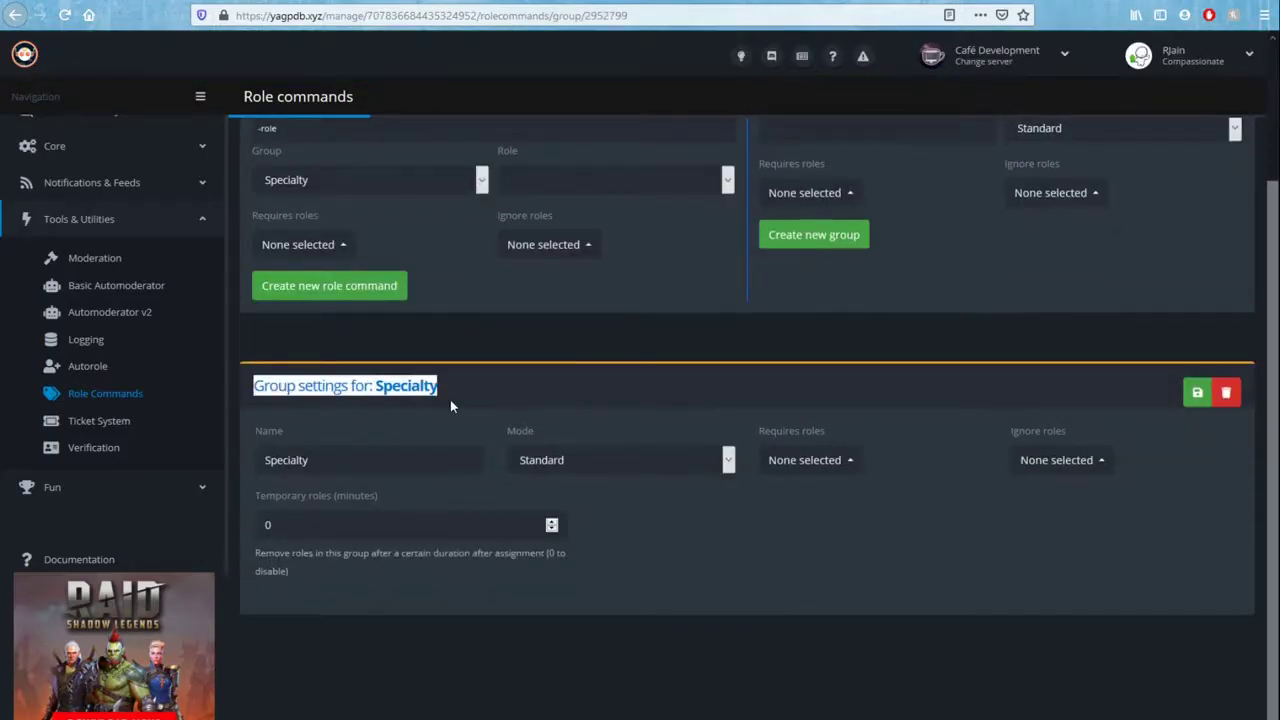
click(441, 452)
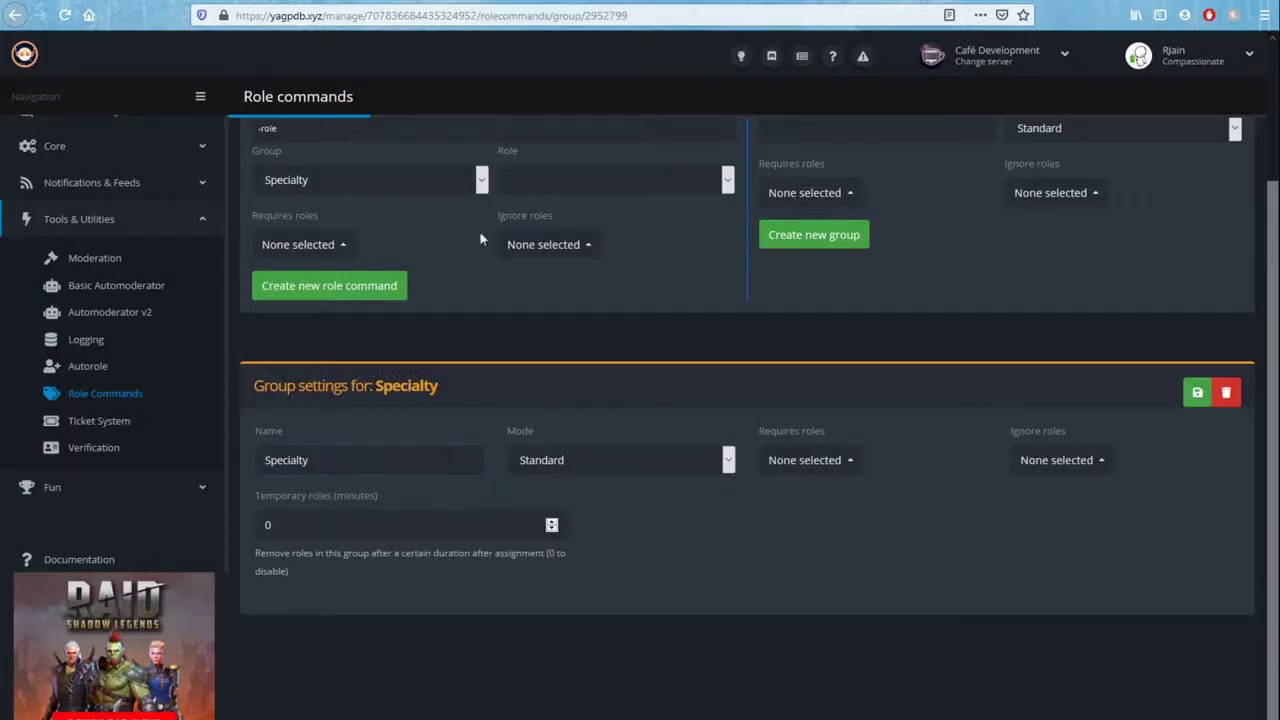
key(ctrl+Tab)
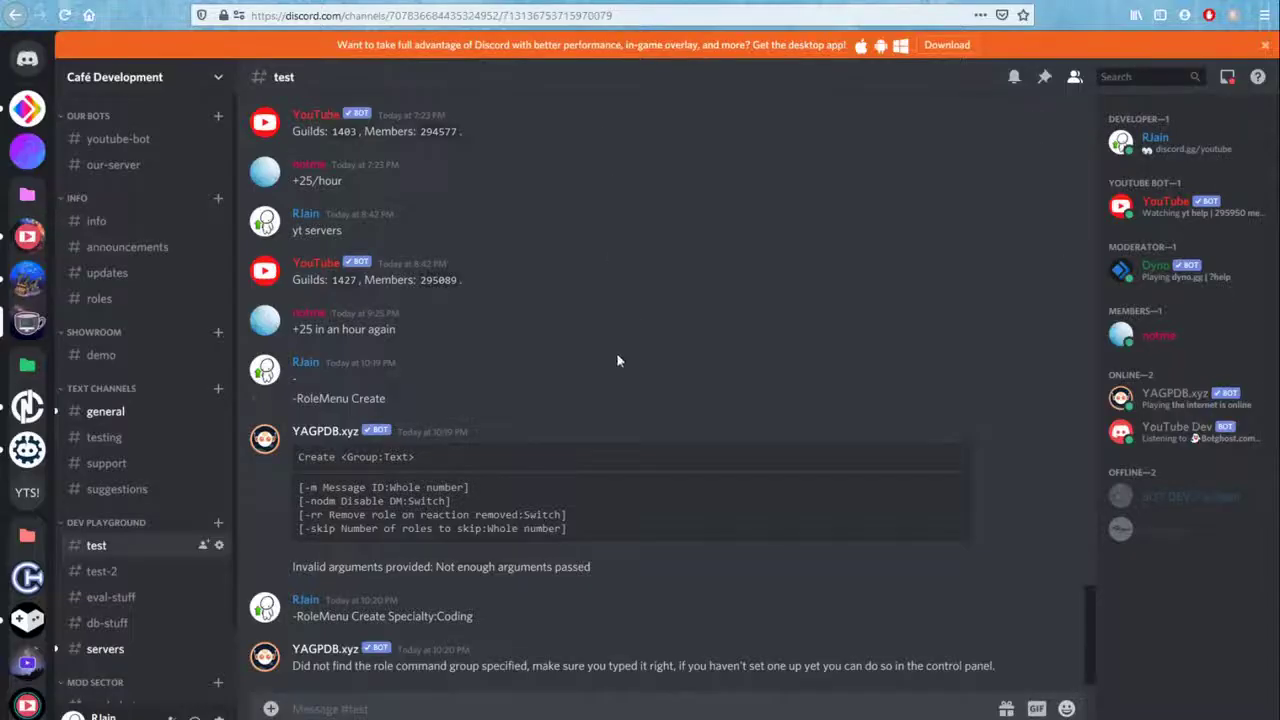
View the YAGPDB.xyz bot profile, then move through #general and #eval-stuff to #test-2
scroll(565, 397, up, 3)
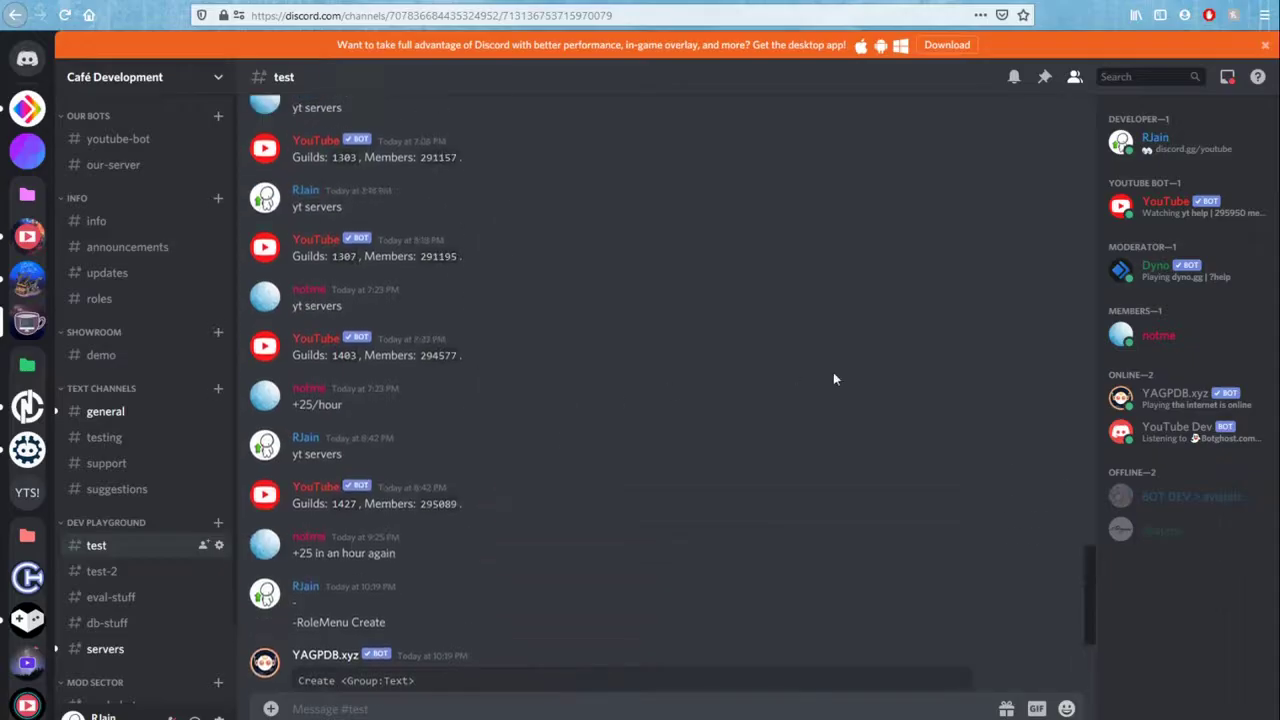
click(1194, 412)
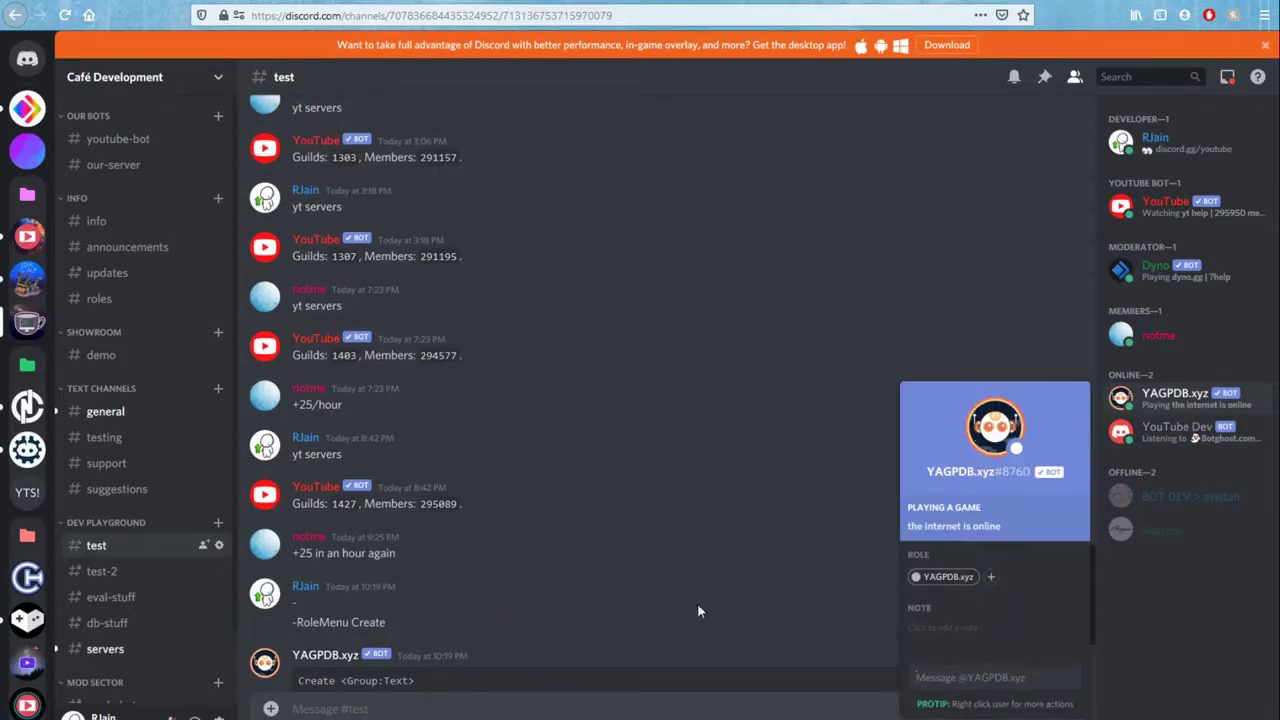
click(140, 415)
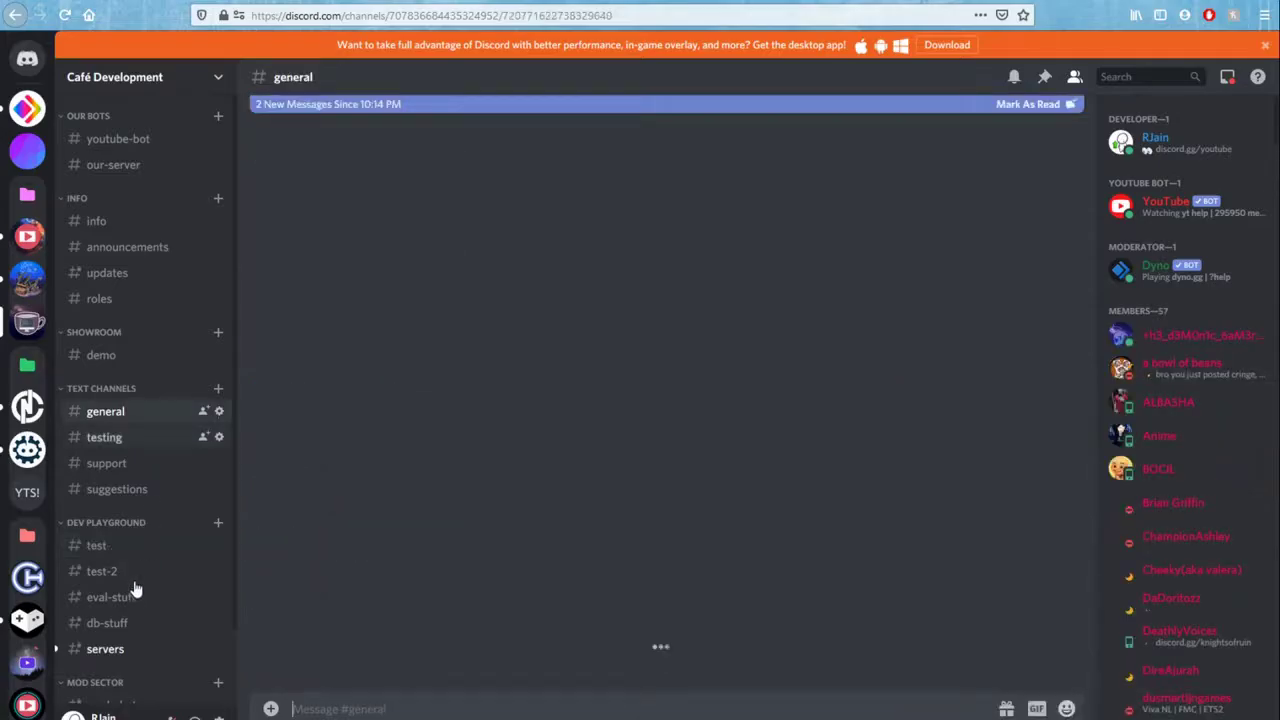
click(134, 592)
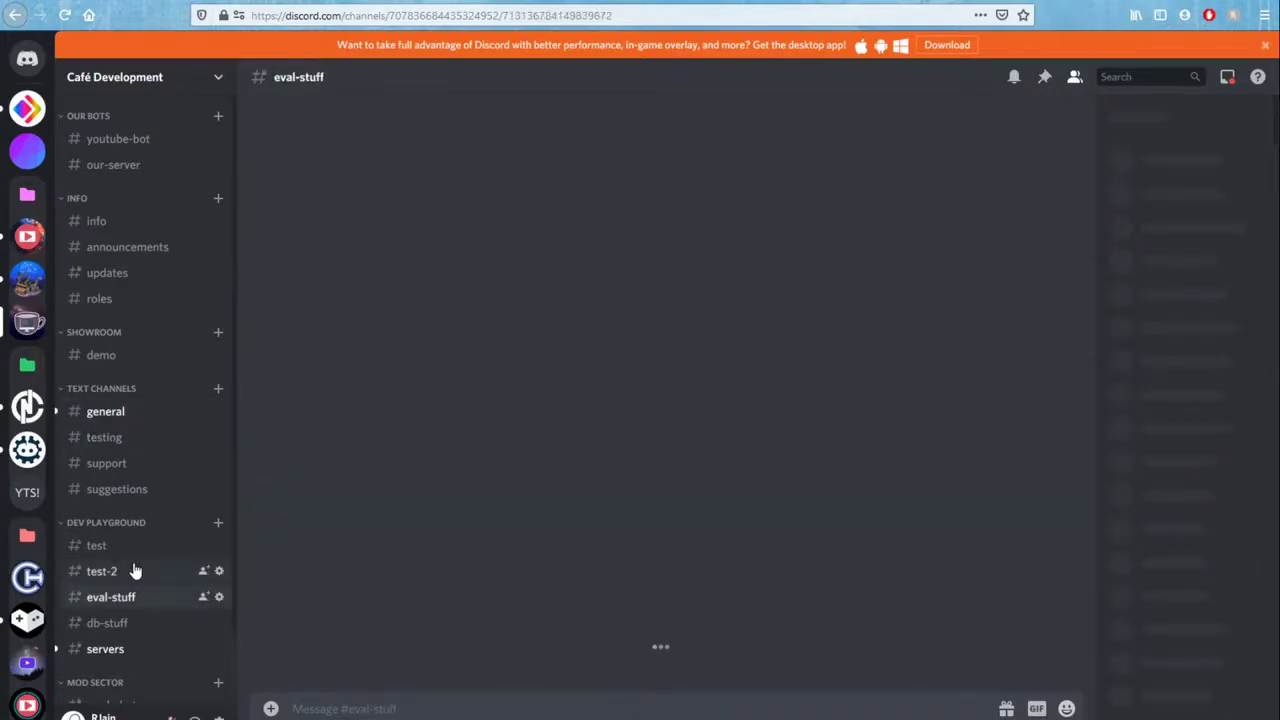
click(135, 571)
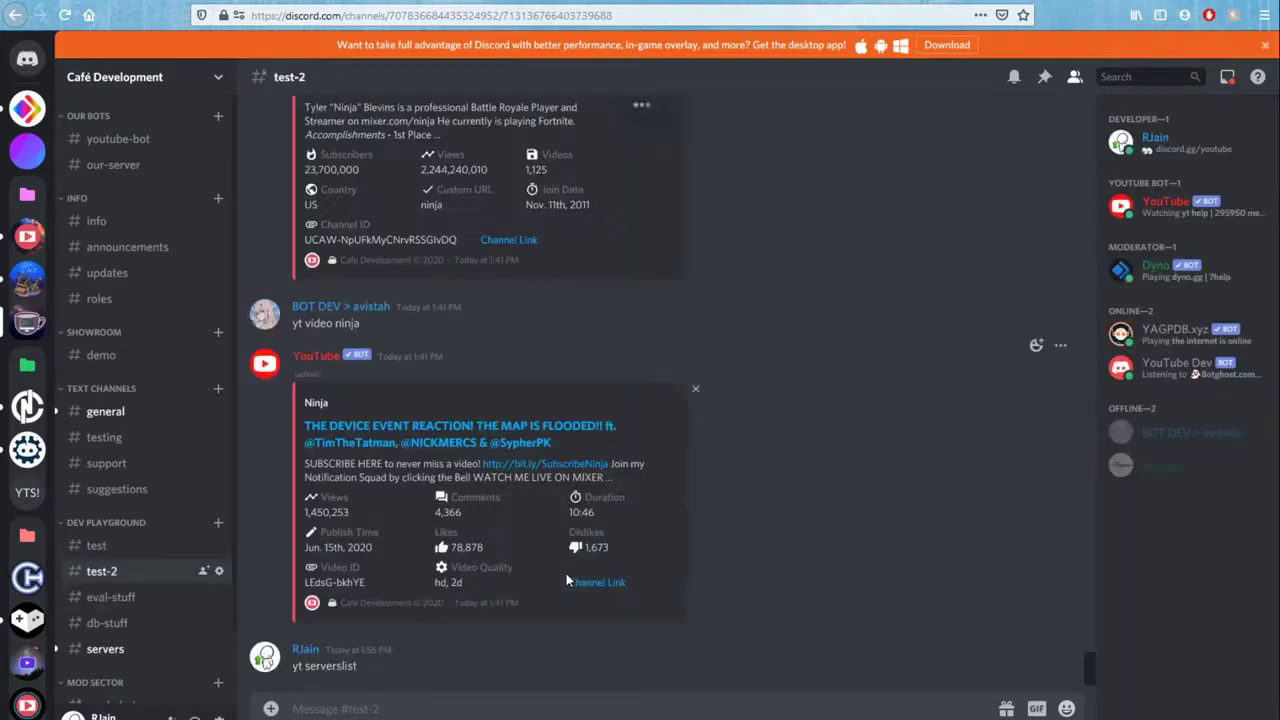
Send -ping and review the reply: 85.10 ms API and 55.62 ms gateway latency
text(-p)
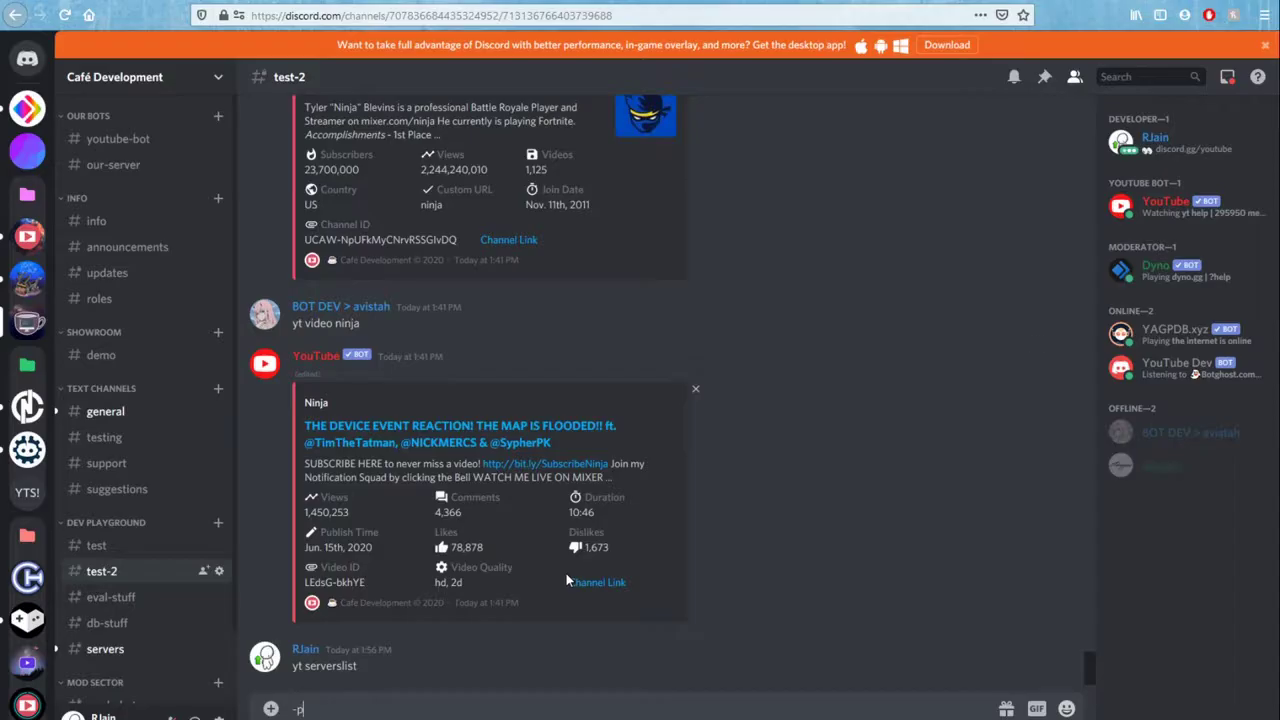
text(ing)
key(Return)
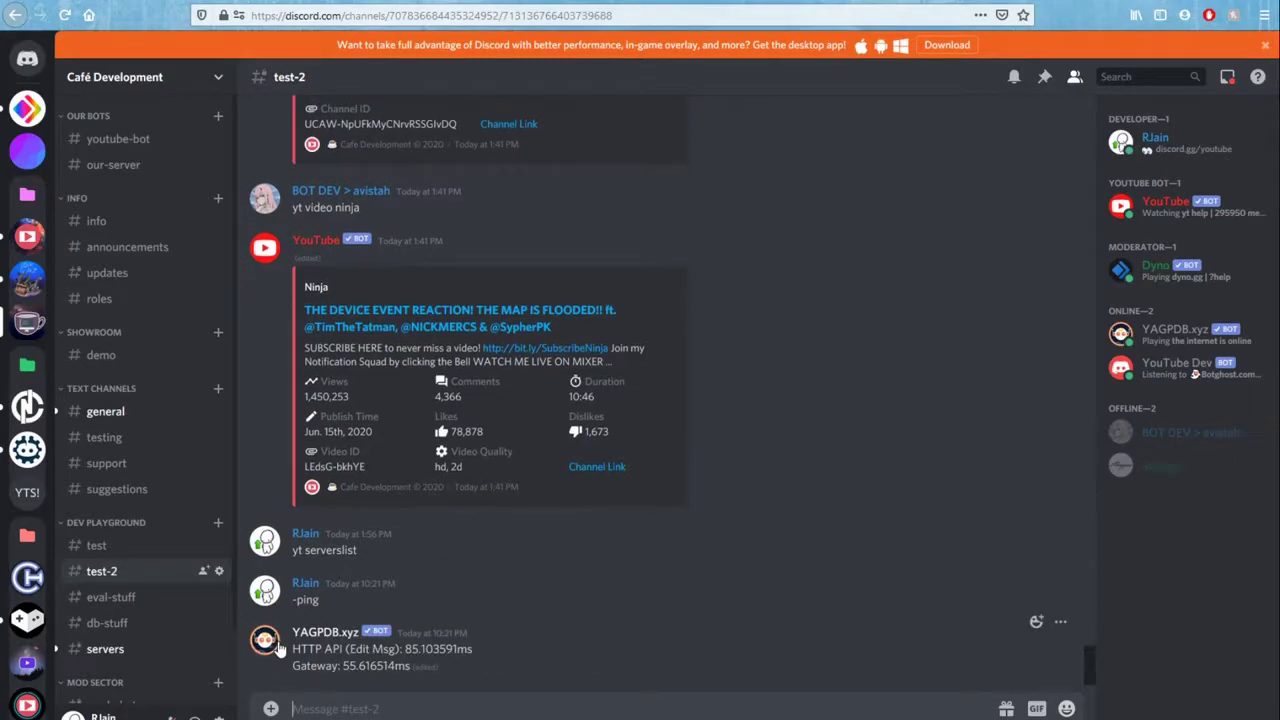
drag(292, 649, 432, 682)
click(470, 667)
click(265, 640)
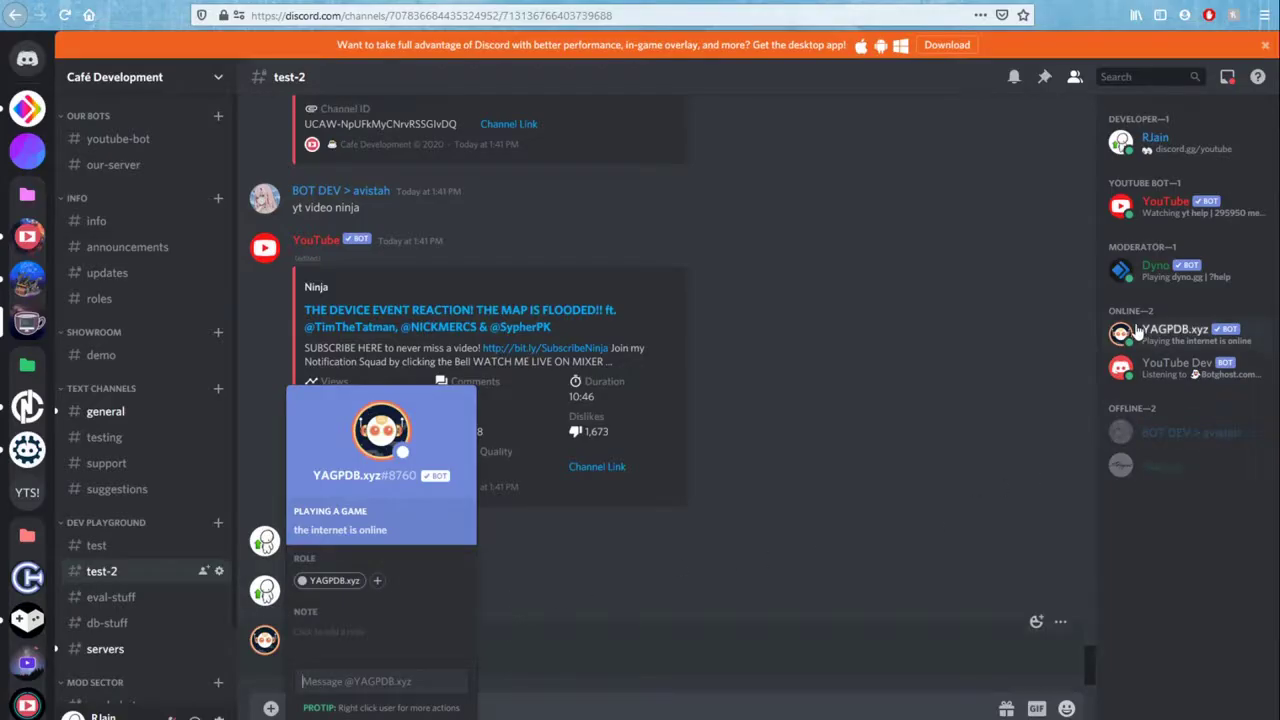
click(1172, 332)
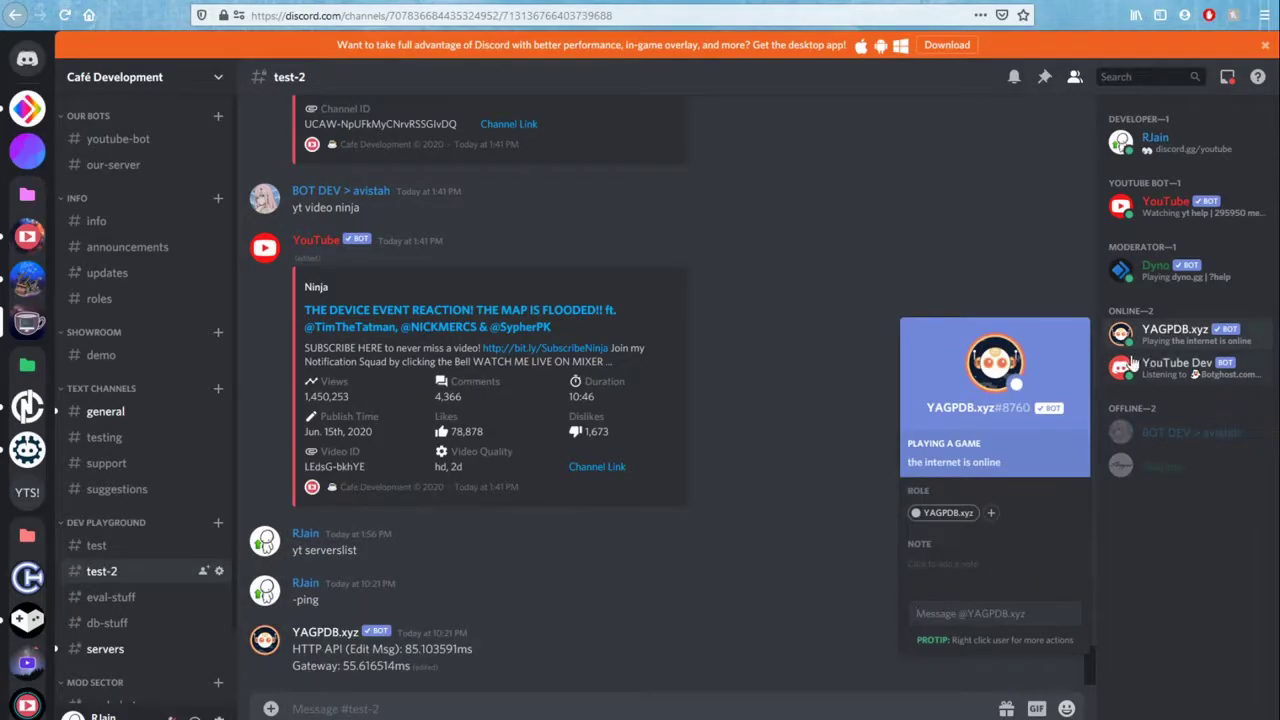
click(1127, 345)
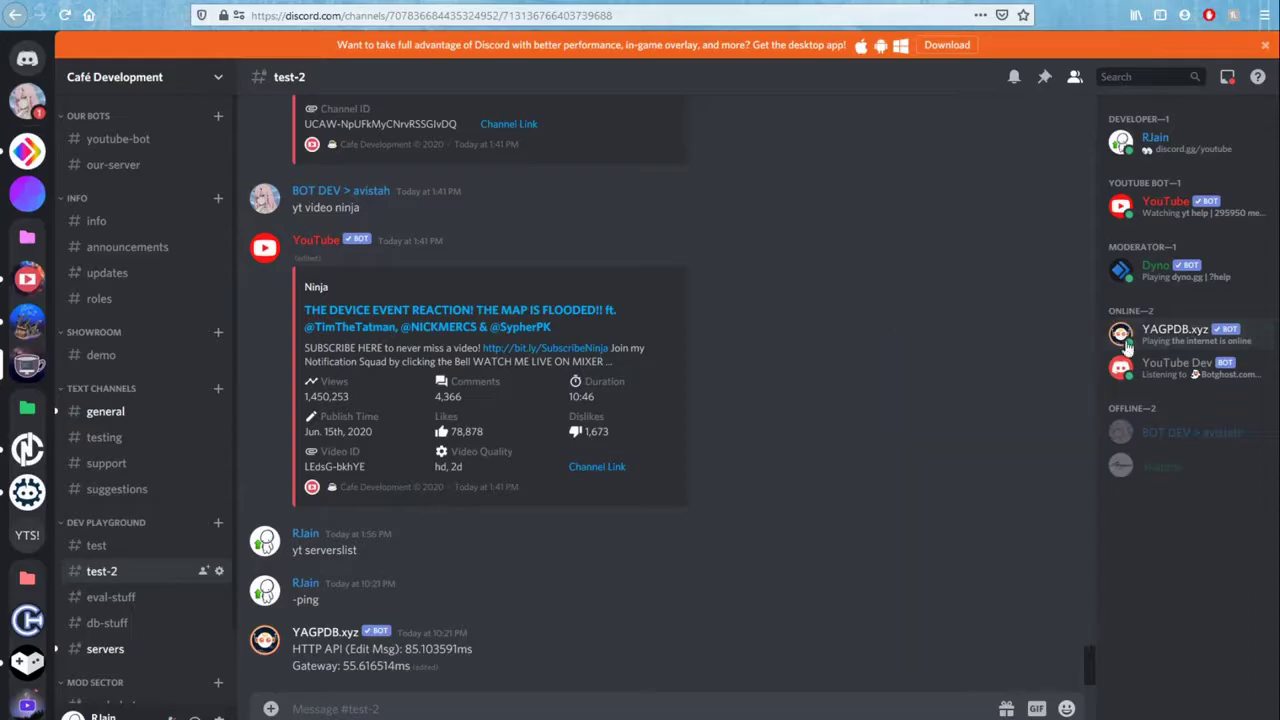
click(155, 90)
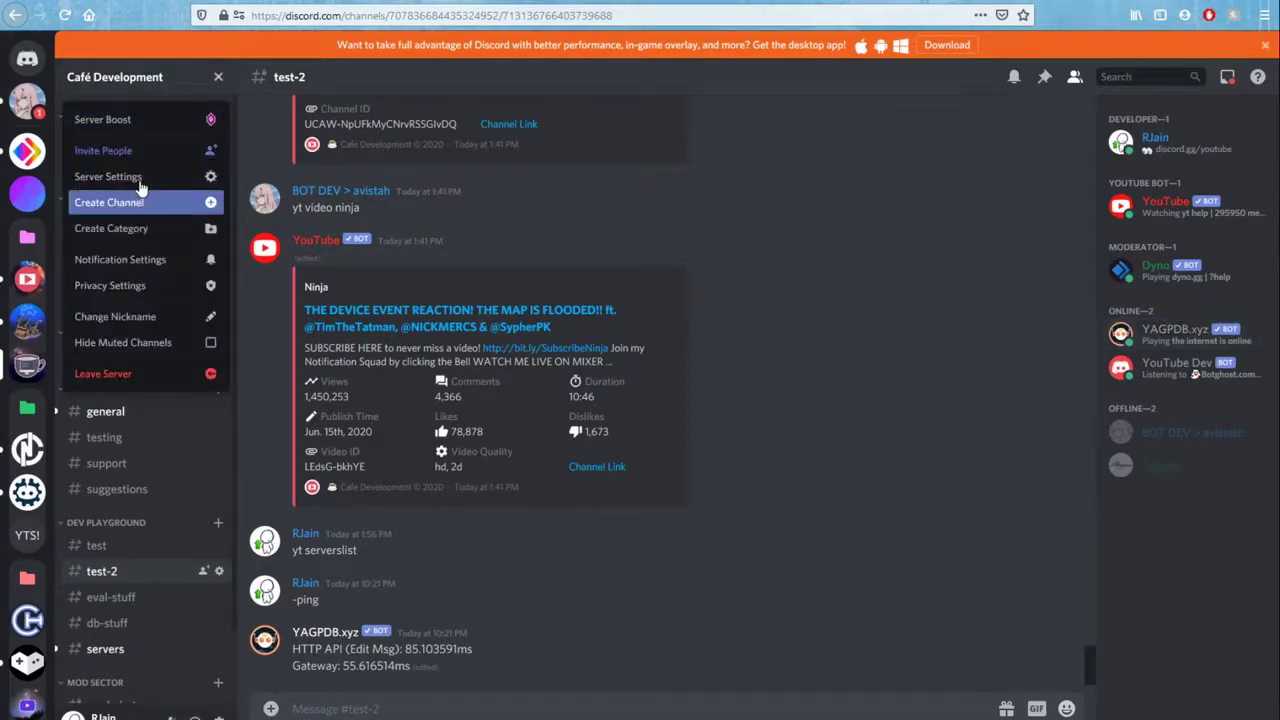
click(262, 645)
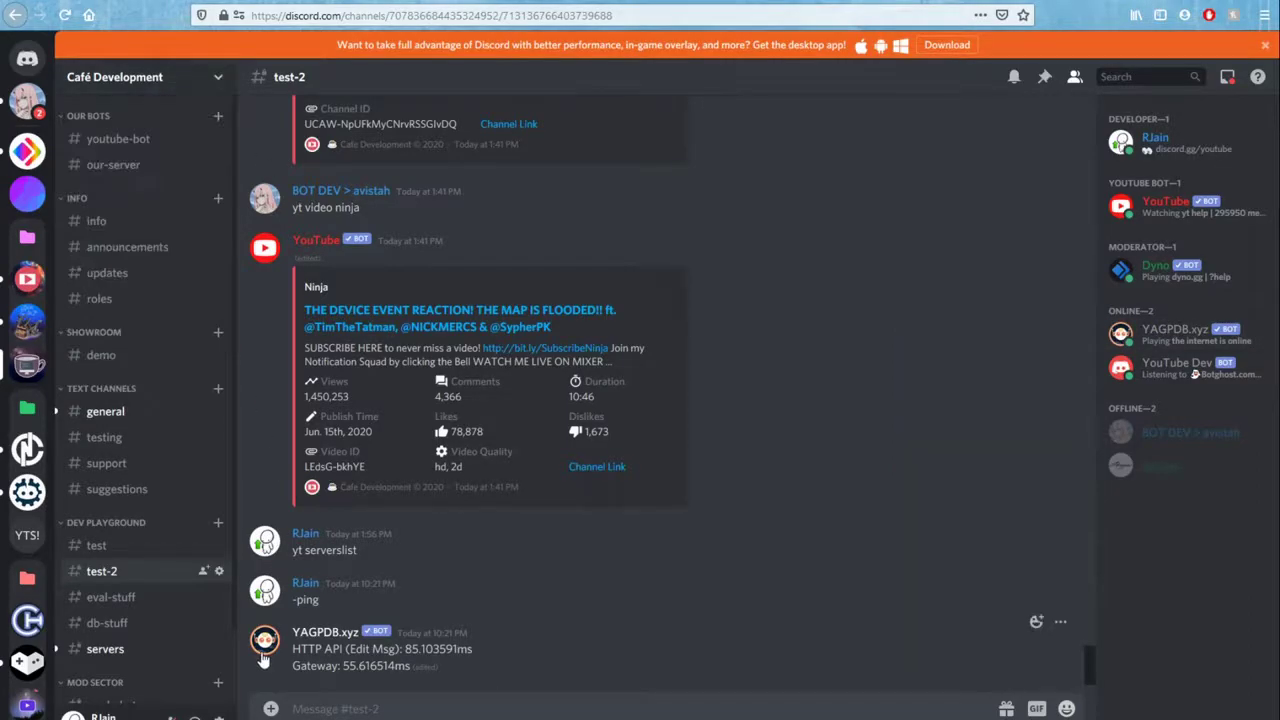
click(263, 642)
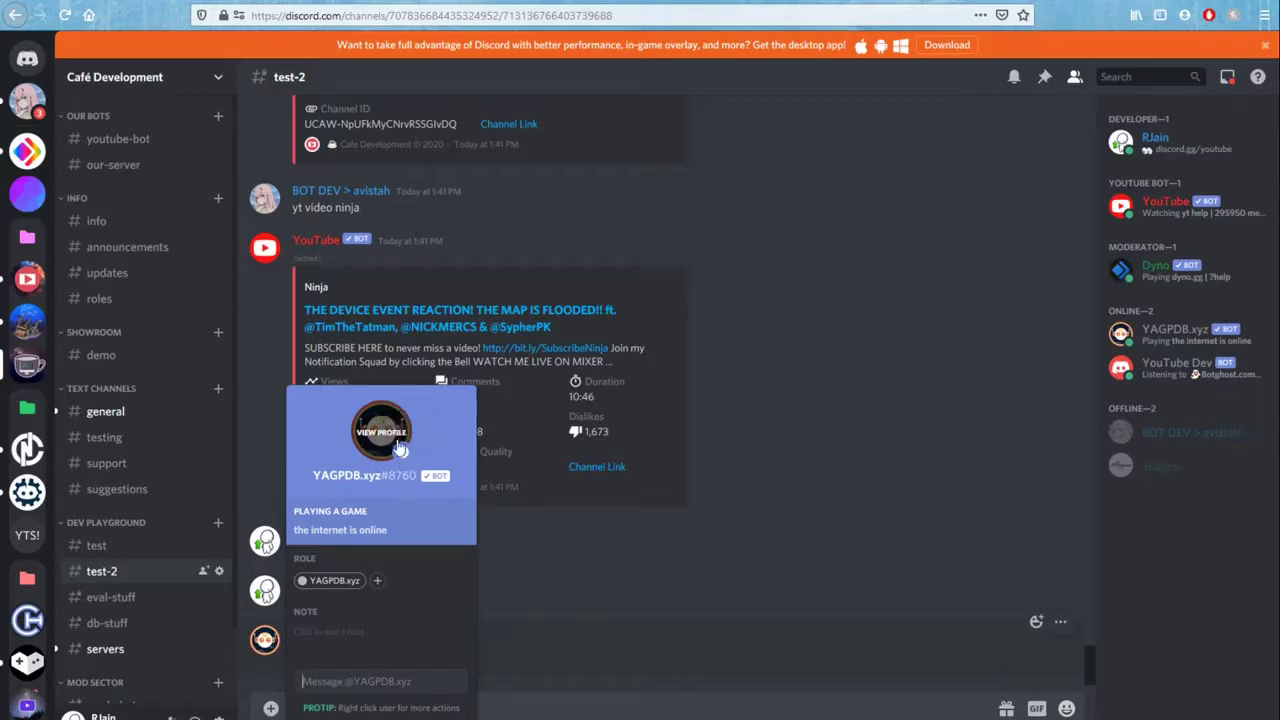
click(490, 552)
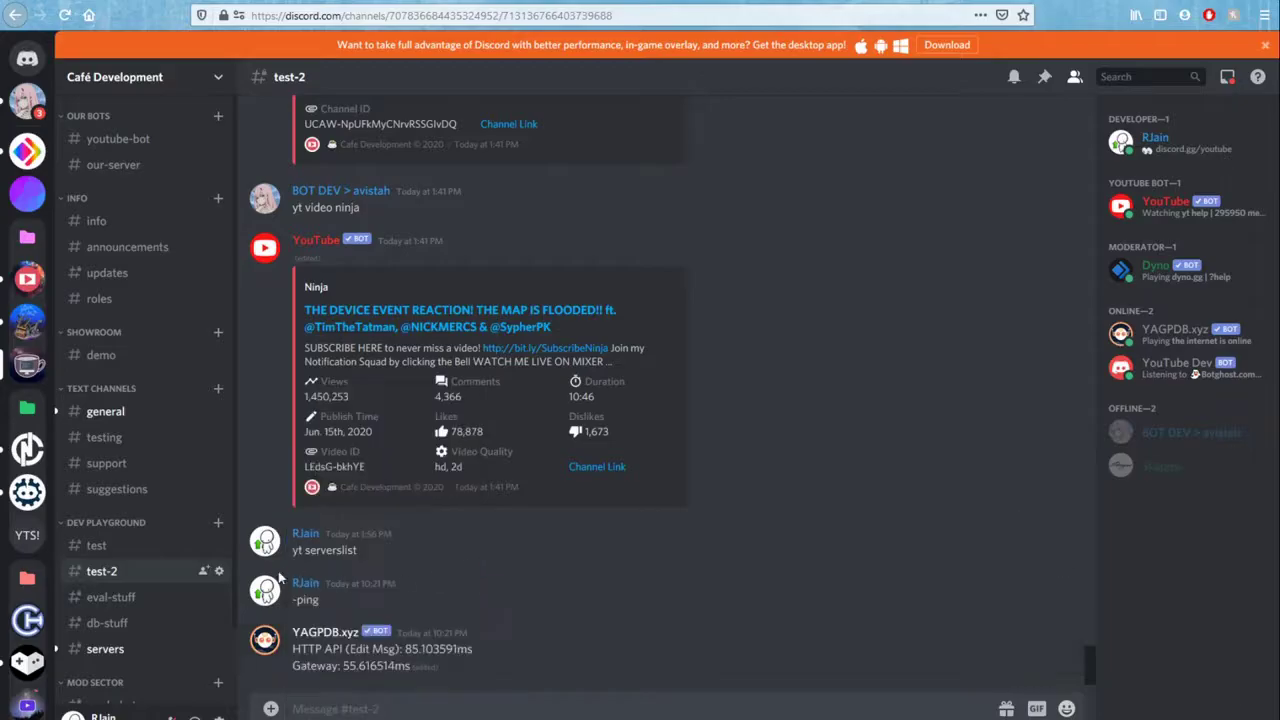
click(268, 641)
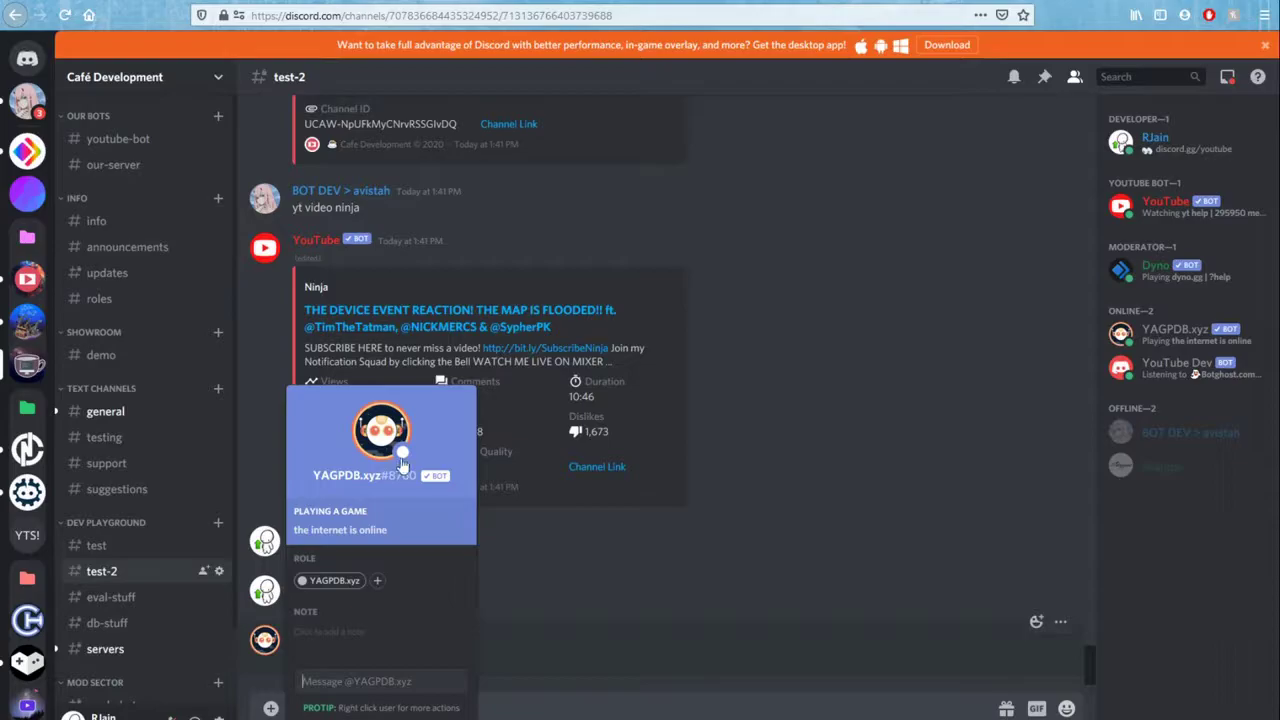
click(520, 656)
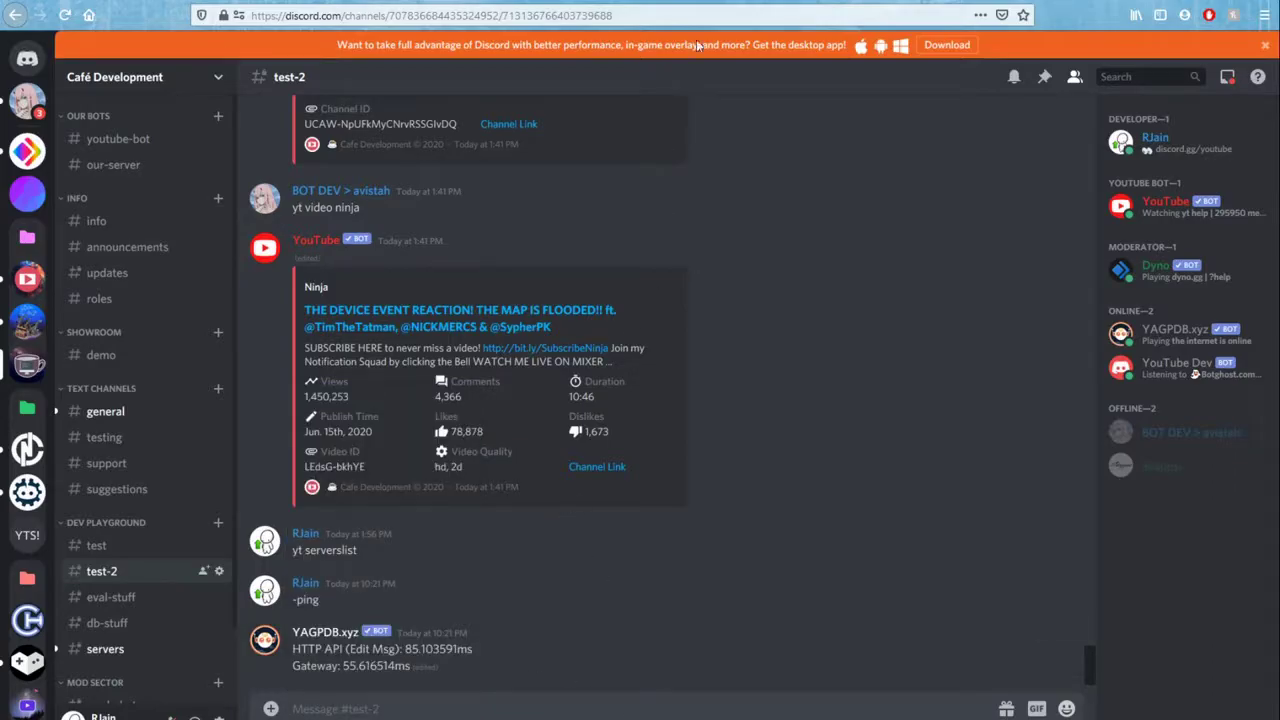
Select the '-rolemenu create' command in the YAGPDB docs role menu tutorial
key(ctrl+Tab)
key(ctrl+Tab)
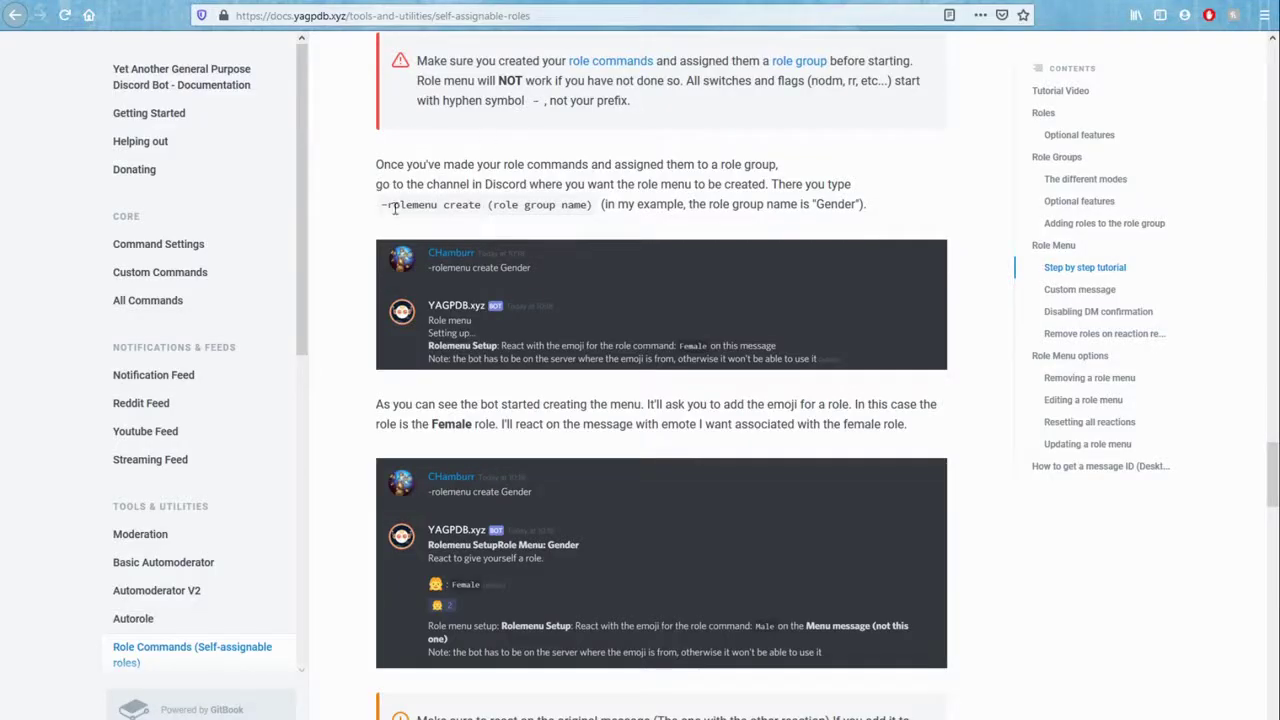
drag(383, 210, 488, 208)
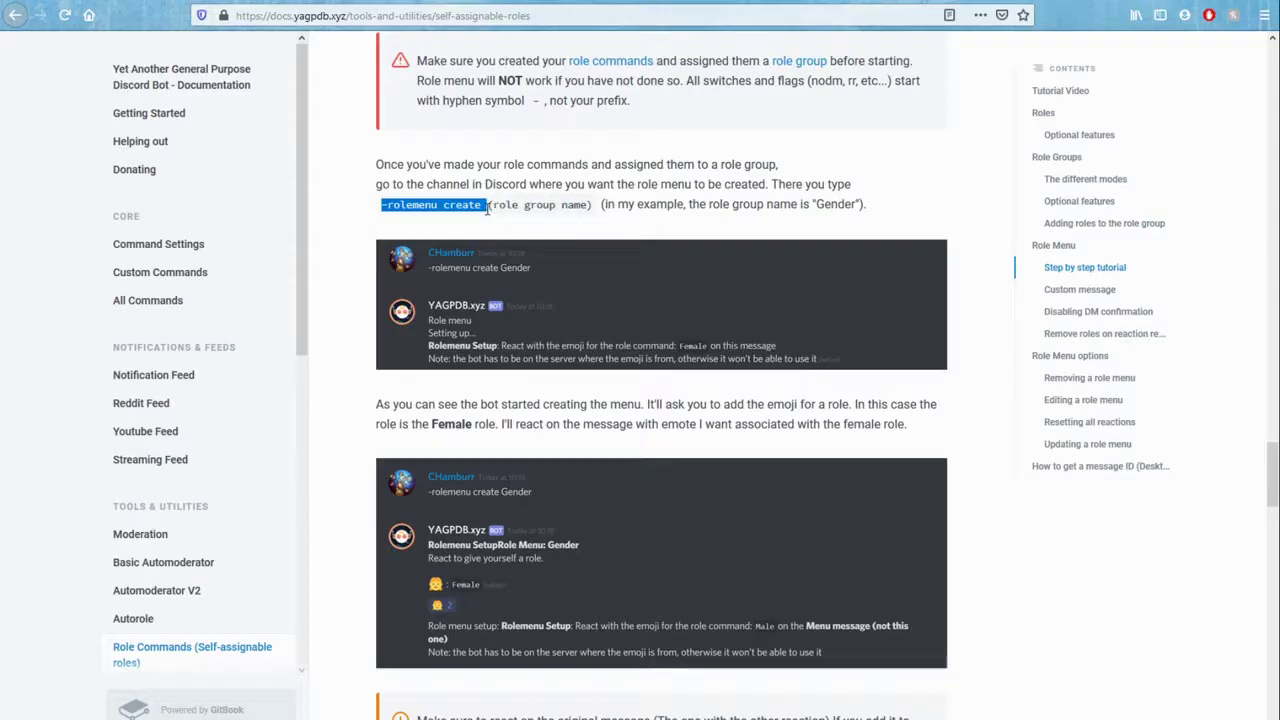
Post '-rolemenu create Specialty' in #test-2 and select YAGPDB's no-commands-in-group reply
key(ctrl+Tab)
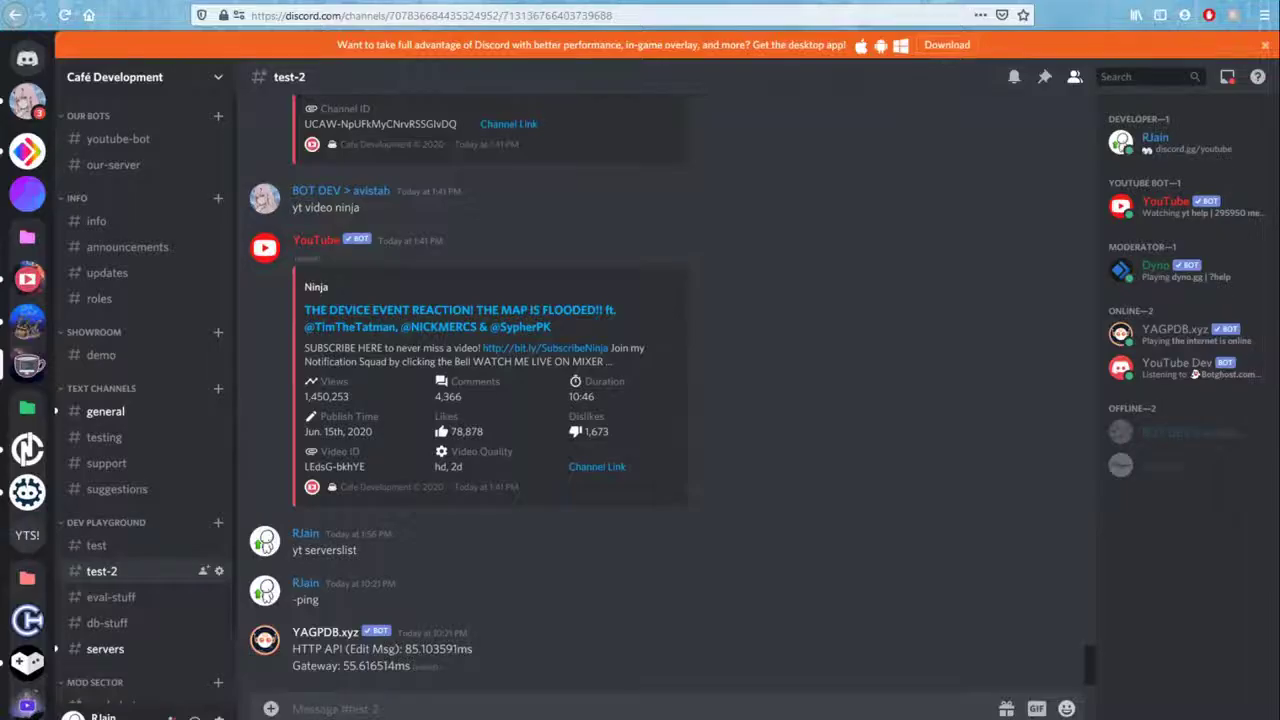
key(ctrl+v)
key(ctrl+v)
key(BackSpace)
key(BackSpace)
key(BackSpace)
key(BackSpace)
key(BackSpace)
key(BackSpace)
key(BackSpace)
key(BackSpace)
key(BackSpace)
key(BackSpace)
key(BackSpace)
key(BackSpace)
key(BackSpace)
key(BackSpace)
key(BackSpace)
key(BackSpace)
key(BackSpace)
key(BackSpace)
key(BackSpace)
key(BackSpace)
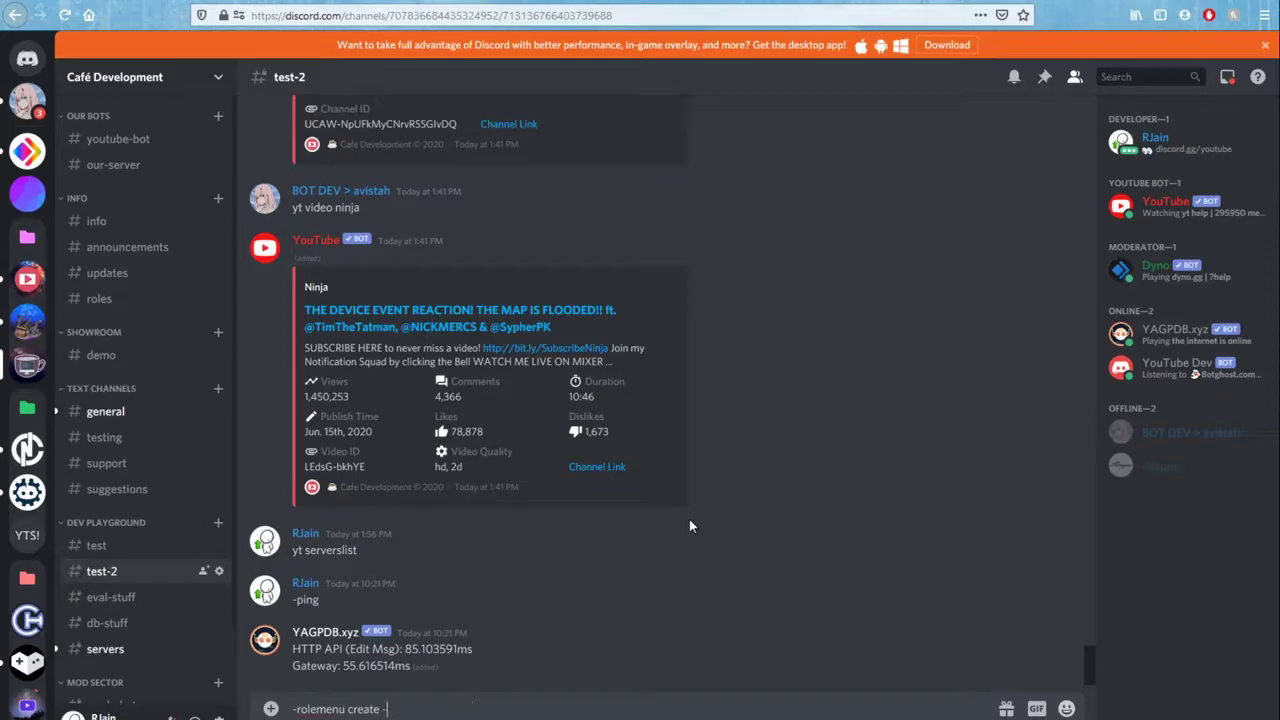
text(create Specialty)
key(Return)
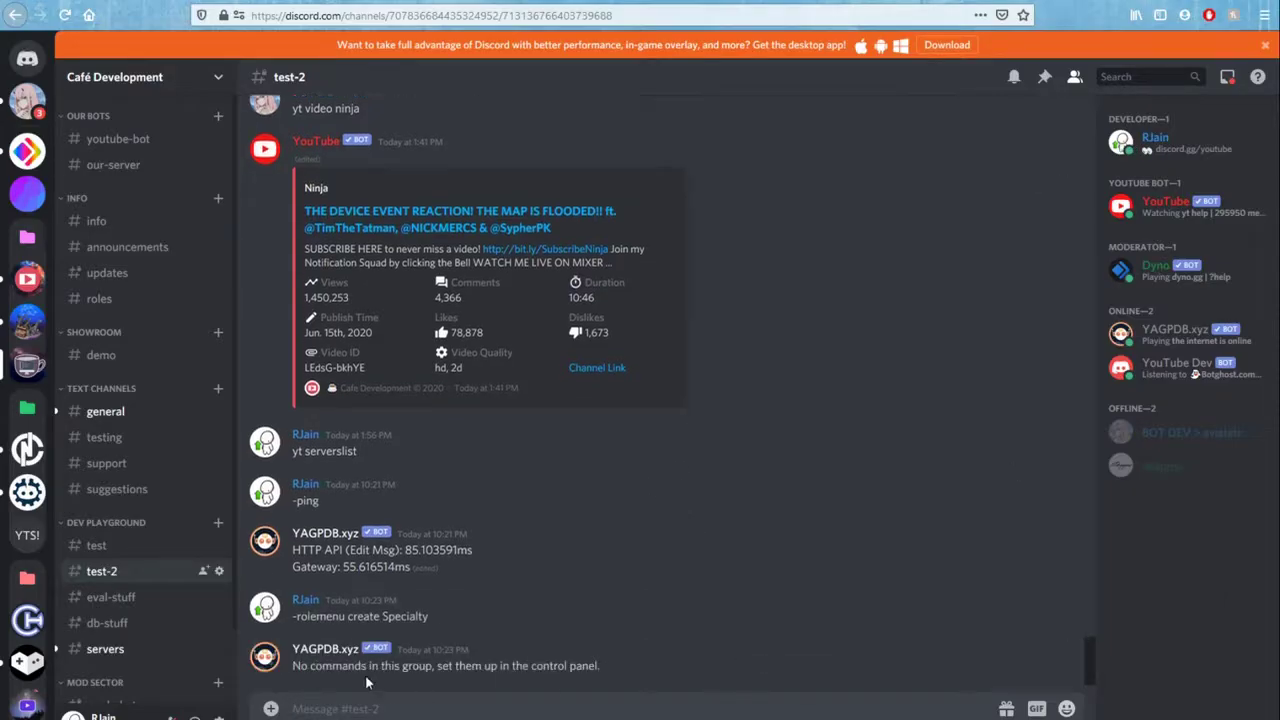
drag(288, 668, 632, 661)
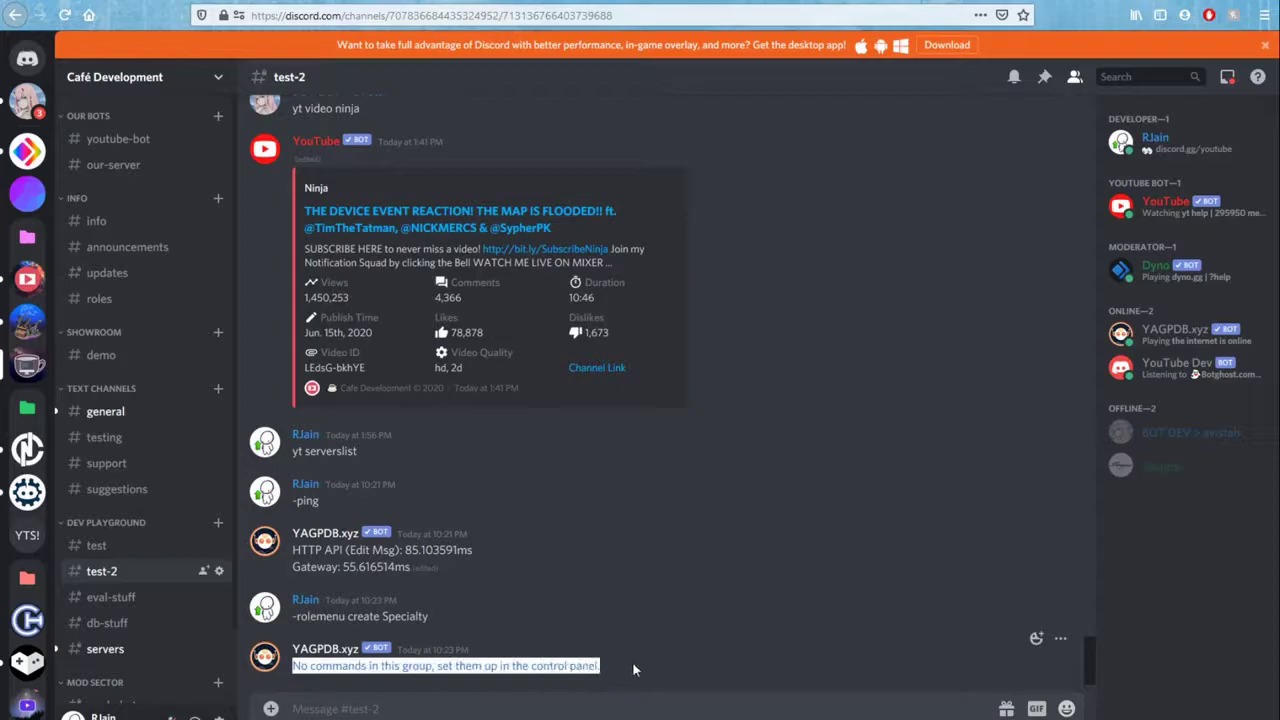
click(640, 664)
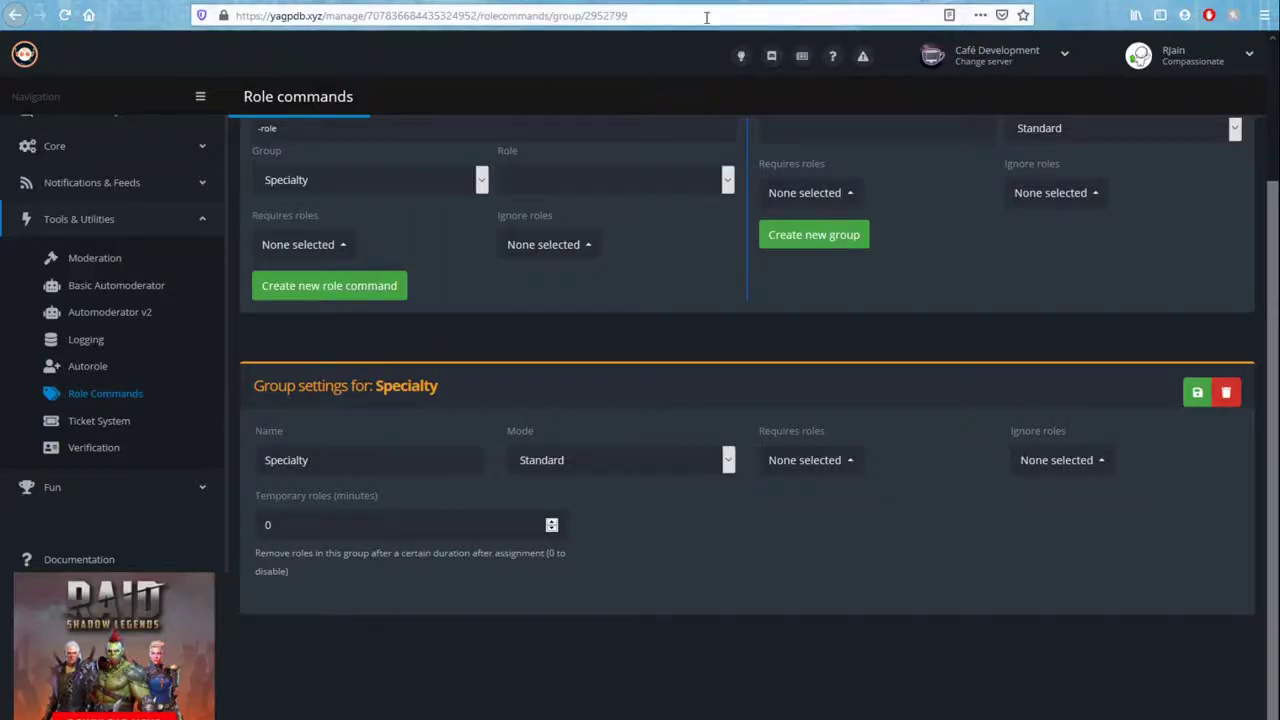
Enter a role command named Coder in the Specialty group and choose a role for it
scroll(686, 102, up, 3)
key(ctrl+Tab)
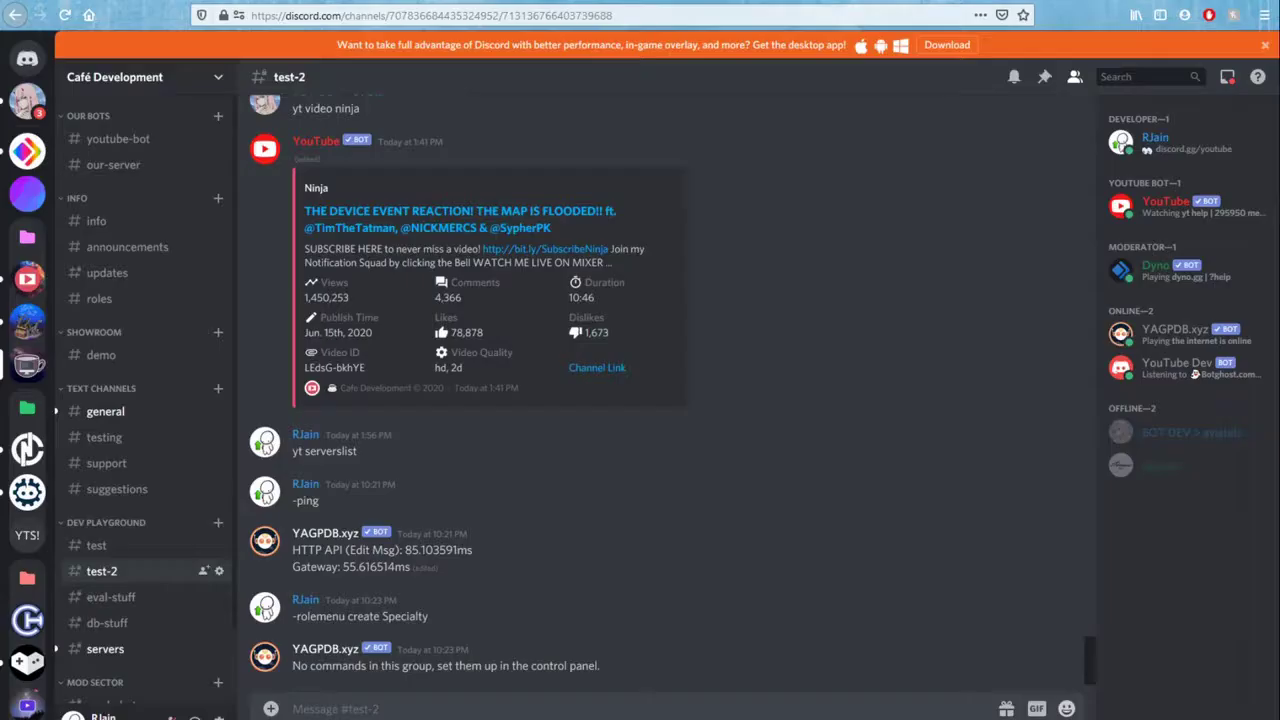
key(ctrl+shift+Tab)
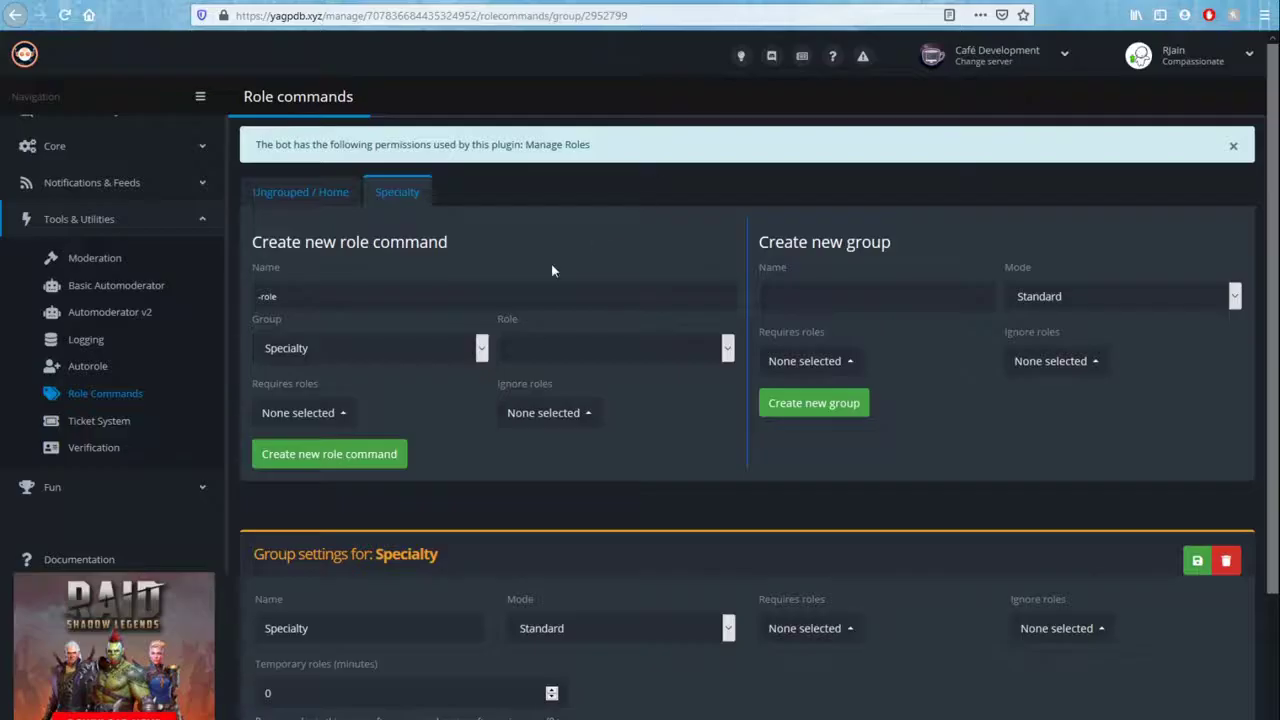
click(371, 297)
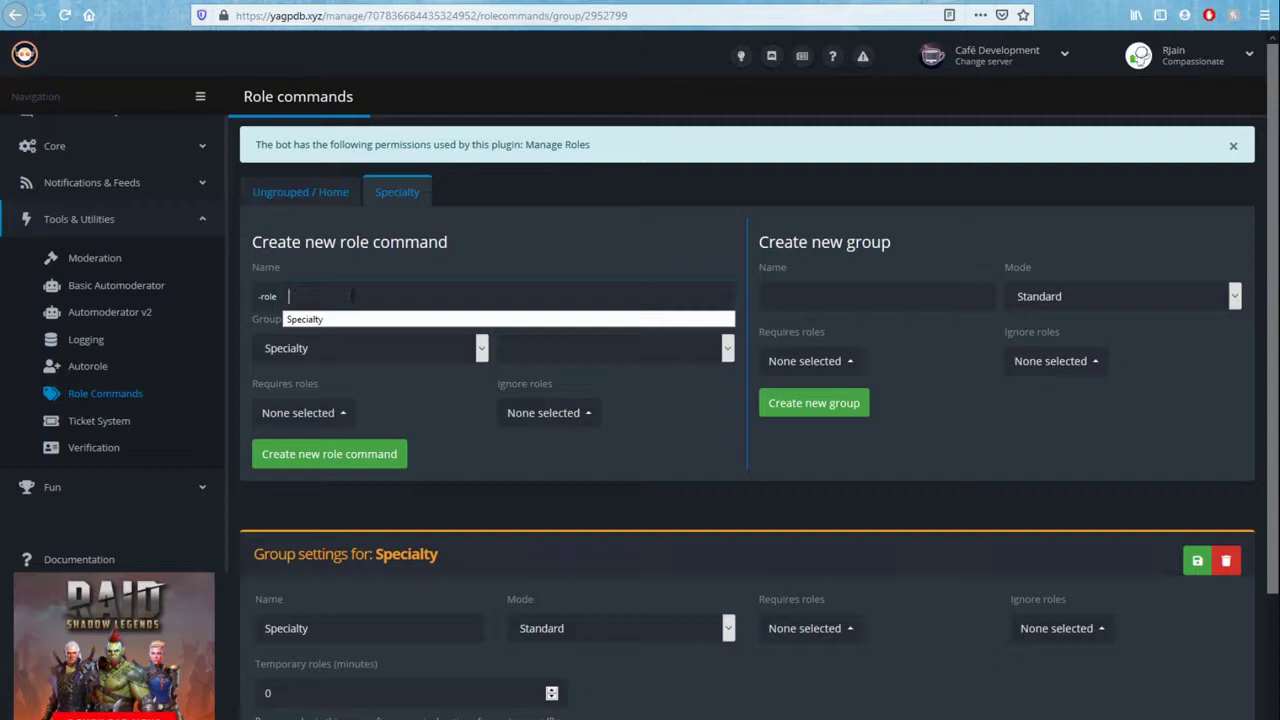
text(Coder)
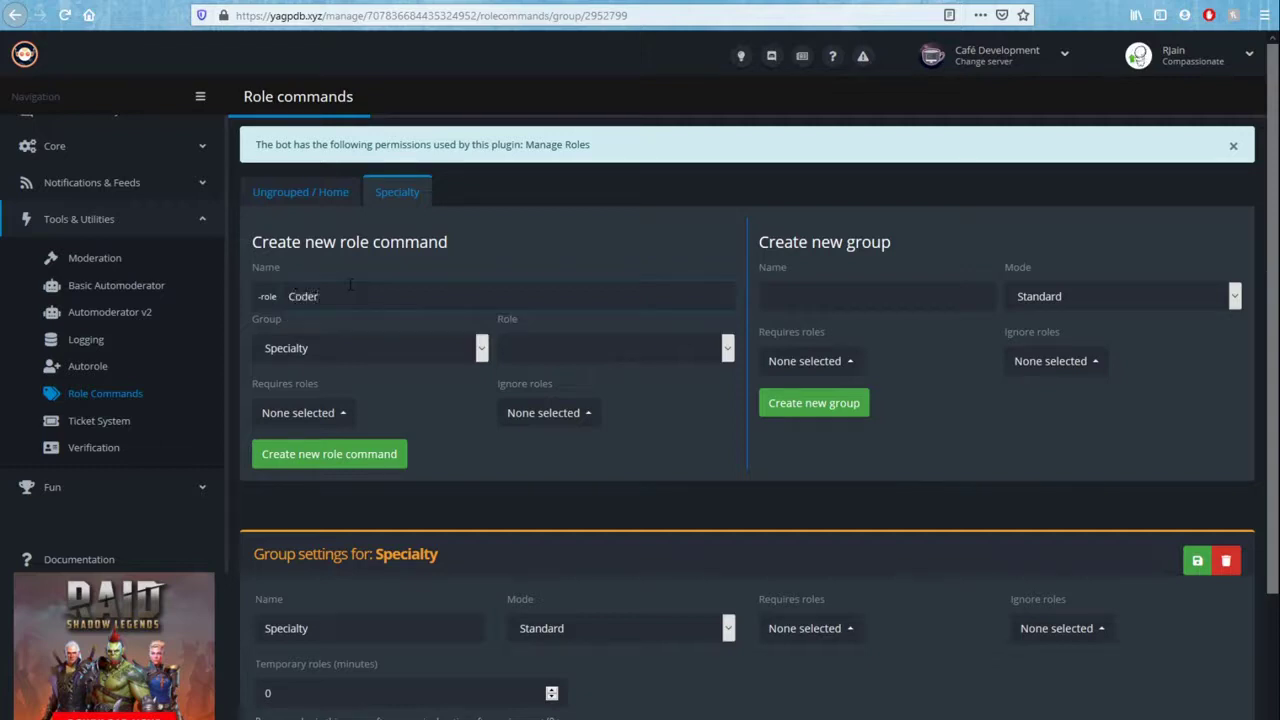
click(350, 345)
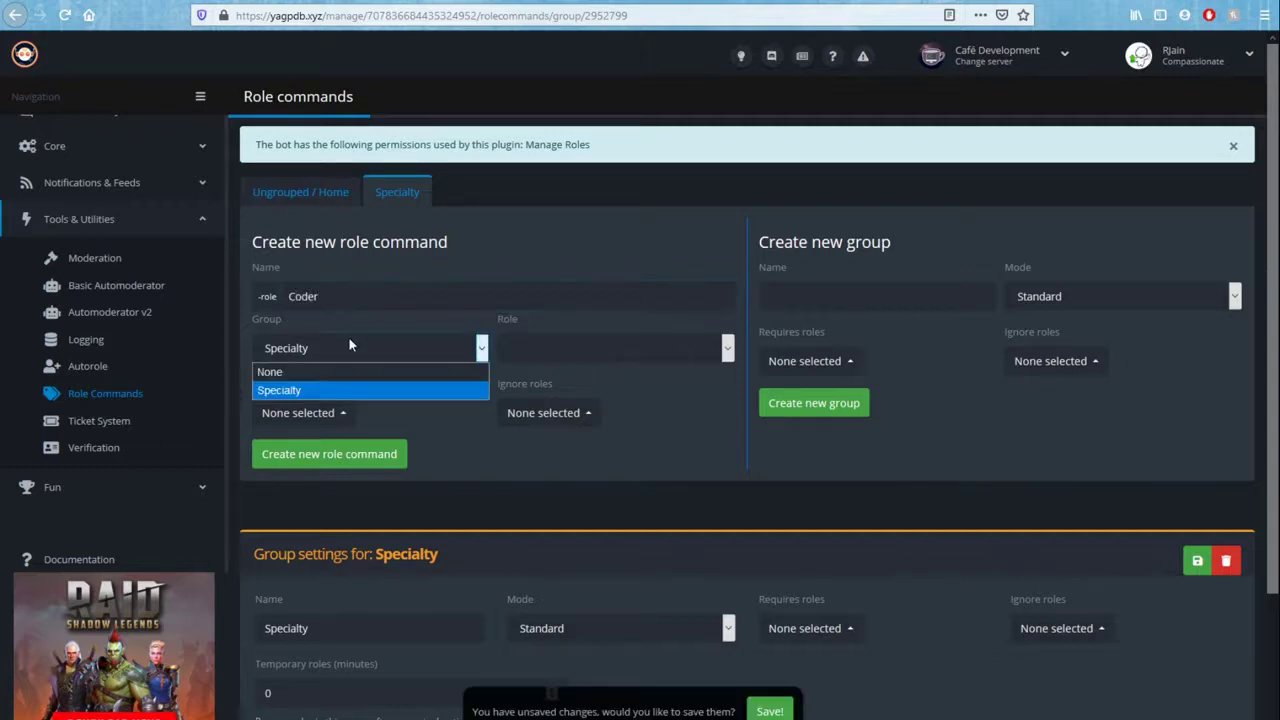
click(337, 393)
click(621, 345)
click(603, 427)
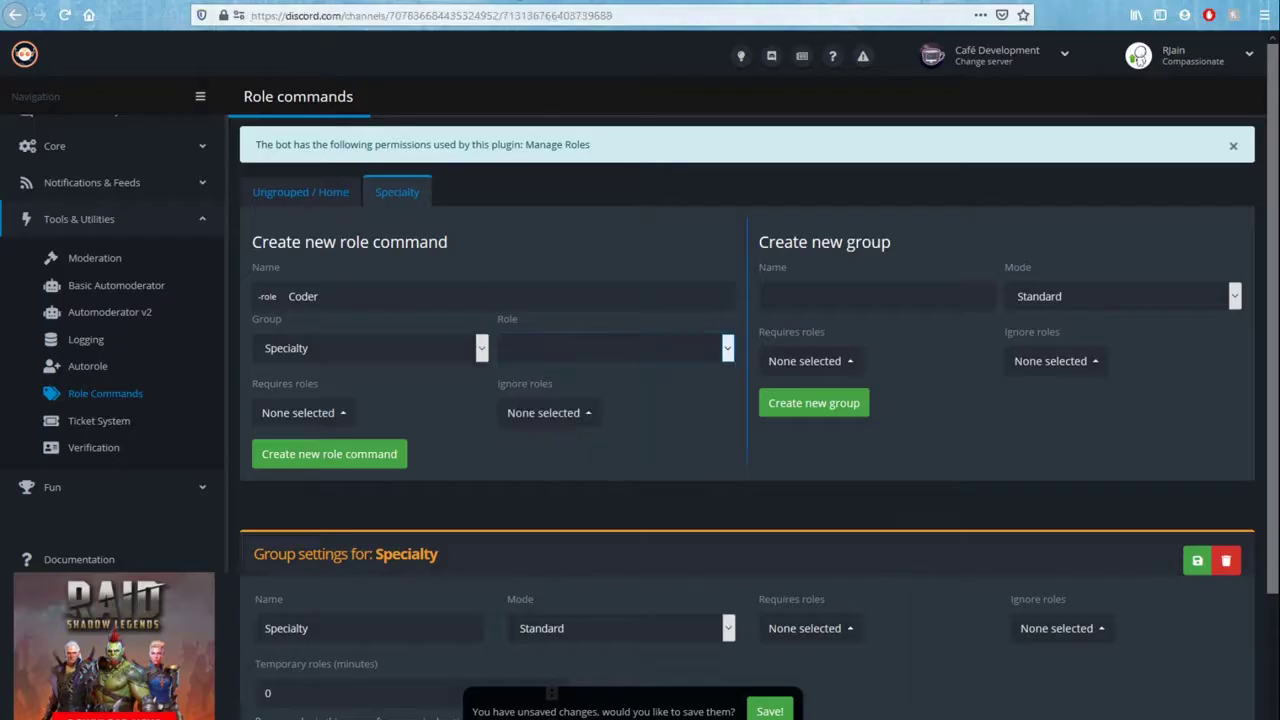
Open the Café Development server settings in Discord
key(ctrl+Tab)
click(160, 77)
click(140, 171)
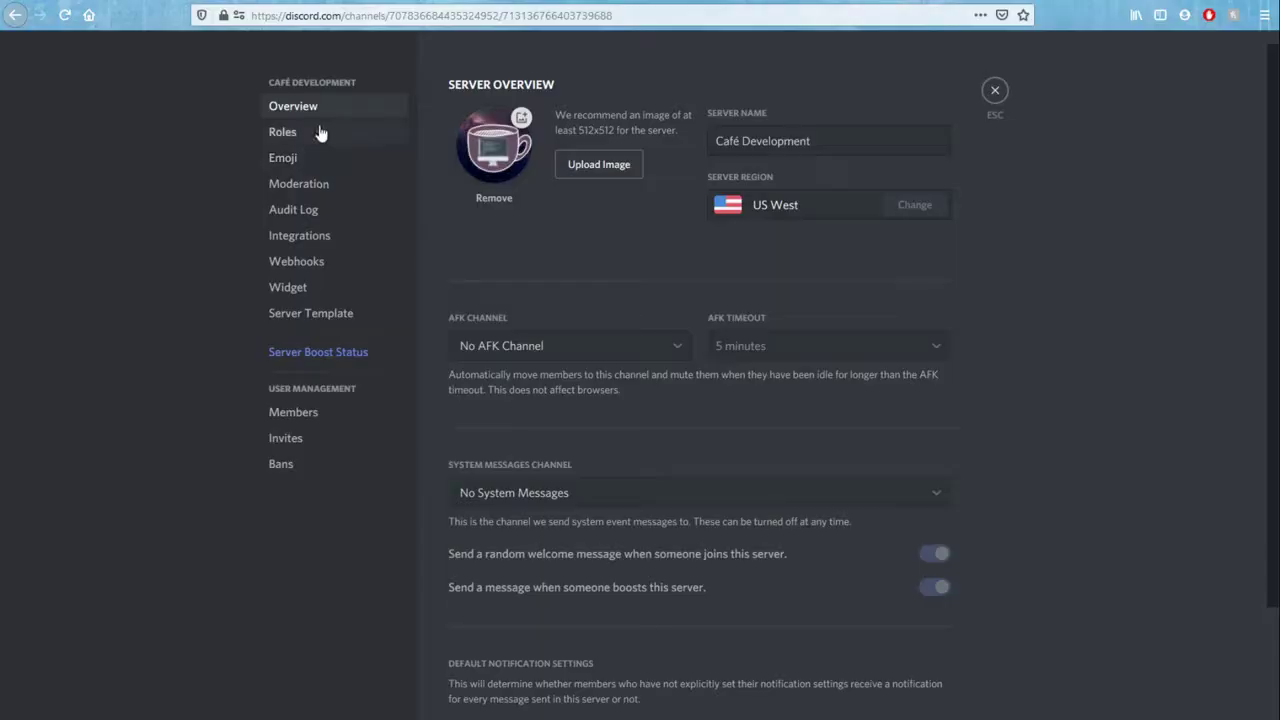
In Roles settings, move the YAGPDB.xyz role to the top of the role list
click(320, 131)
click(515, 413)
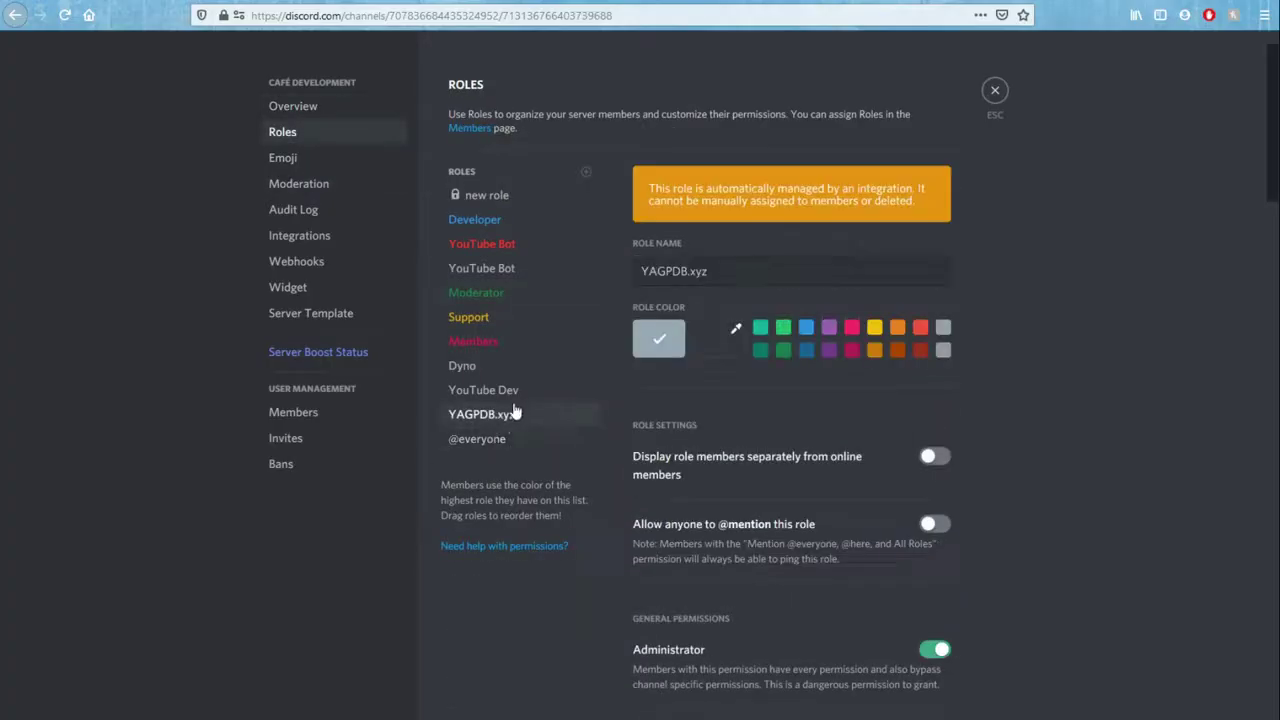
drag(507, 413, 515, 213)
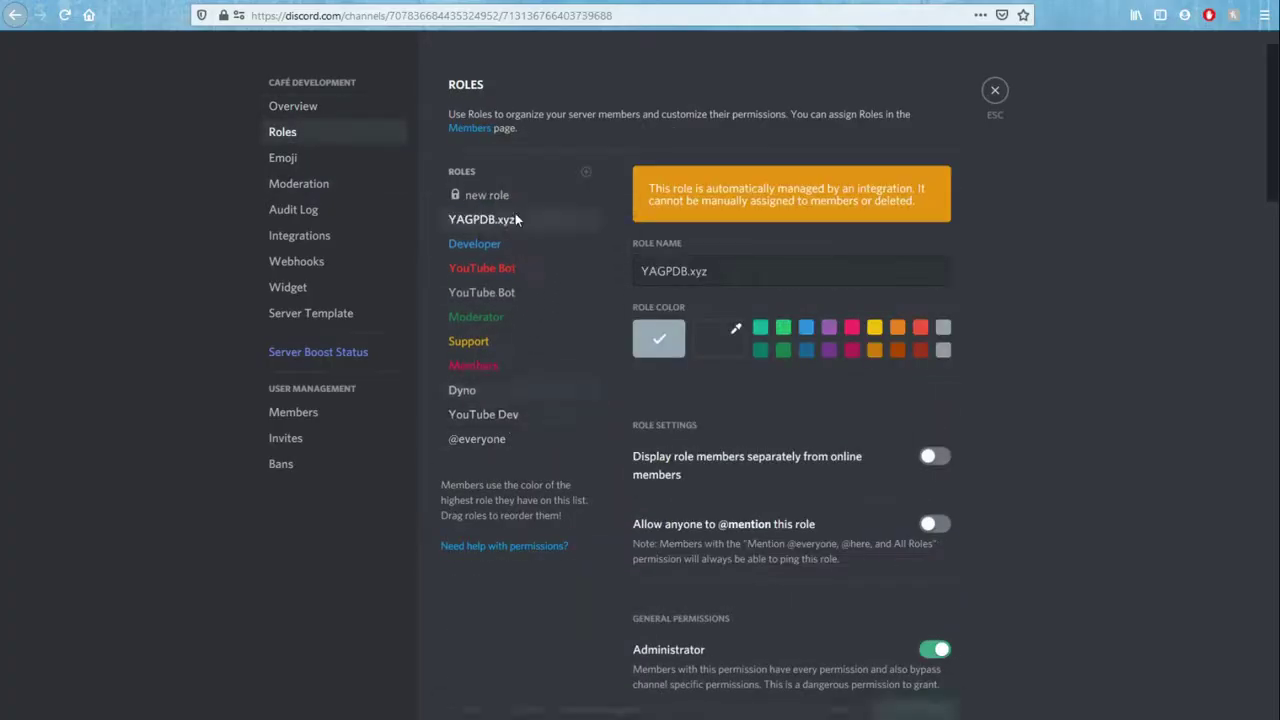
Create a new server role named Coding and save the changes
click(584, 172)
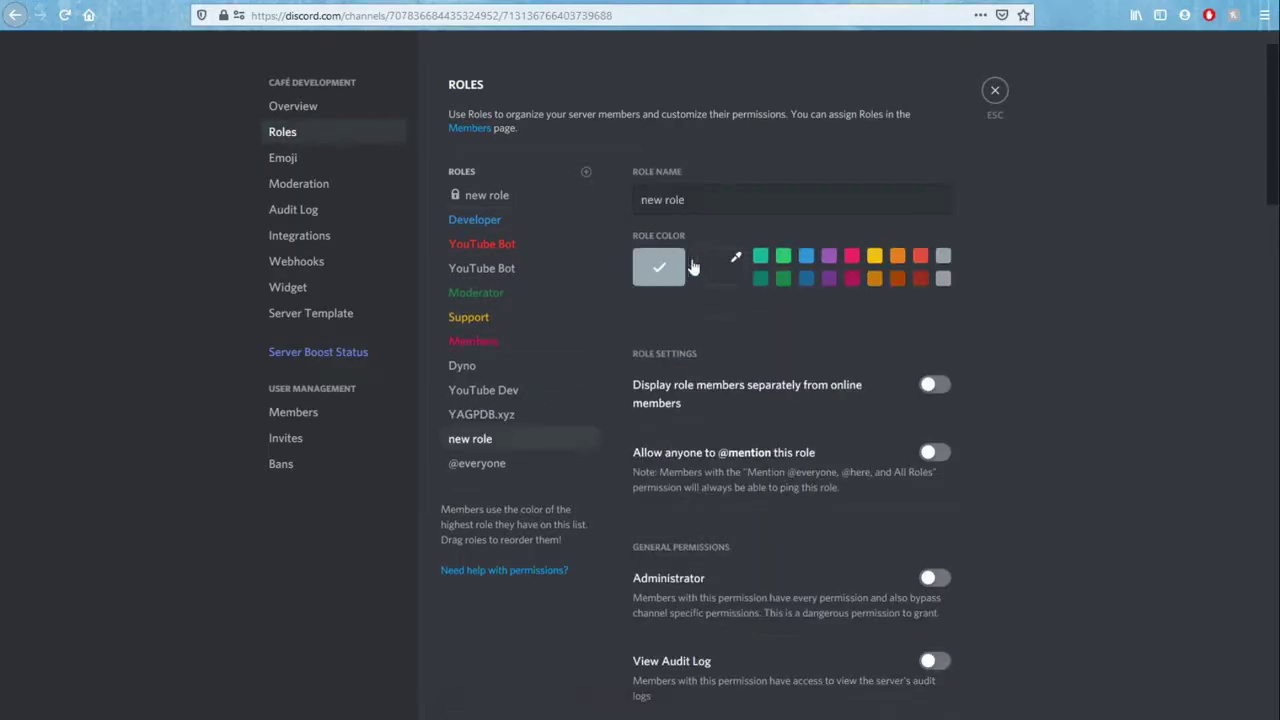
double_click(690, 201)
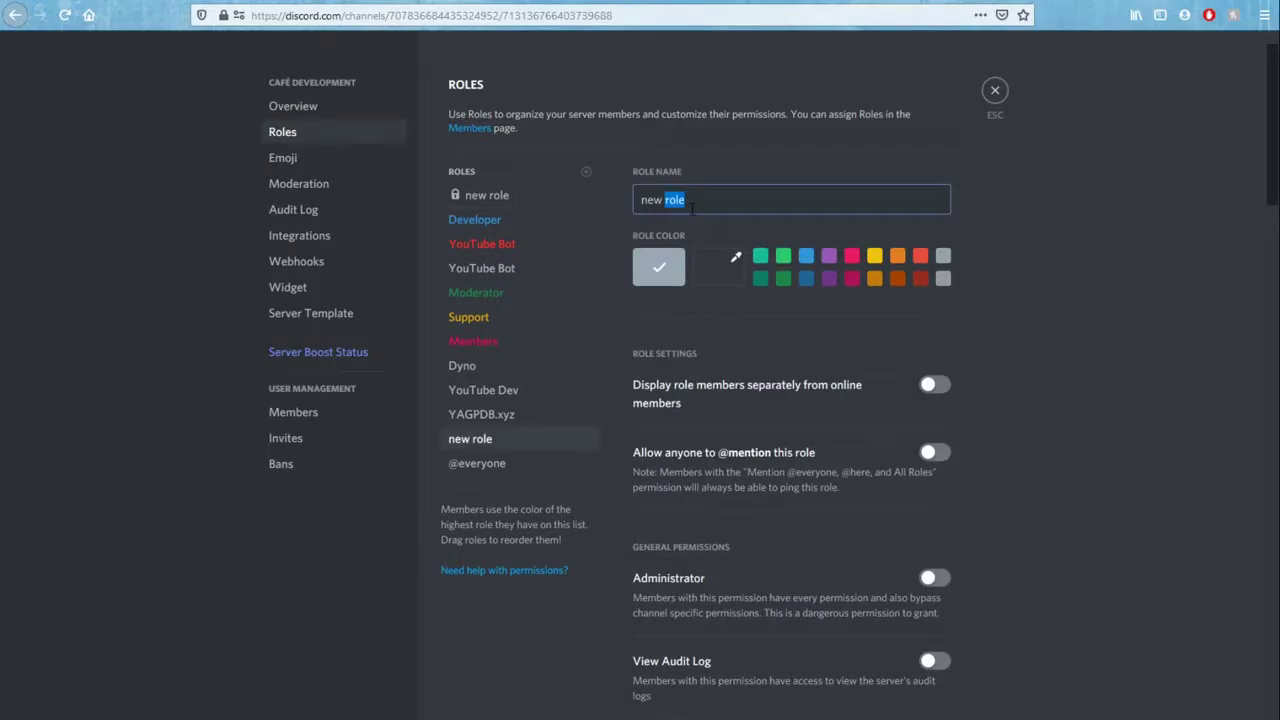
triple_click(691, 207)
text(Coding)
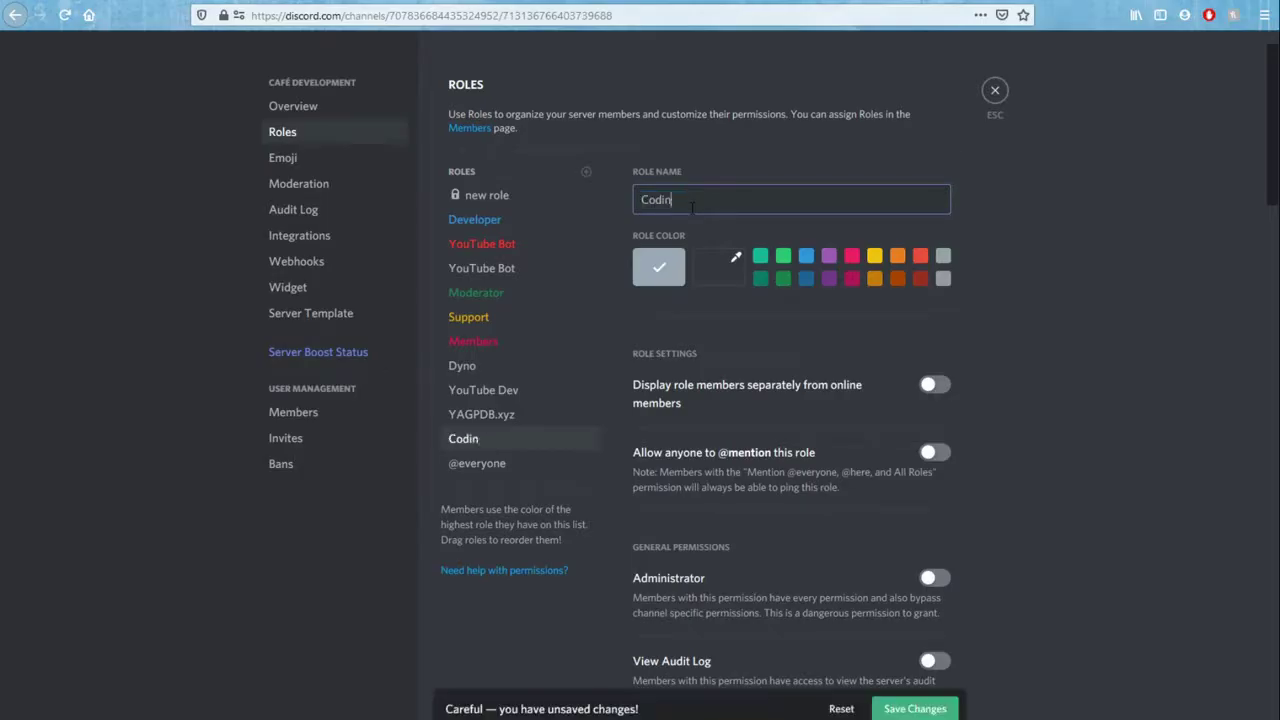
click(929, 700)
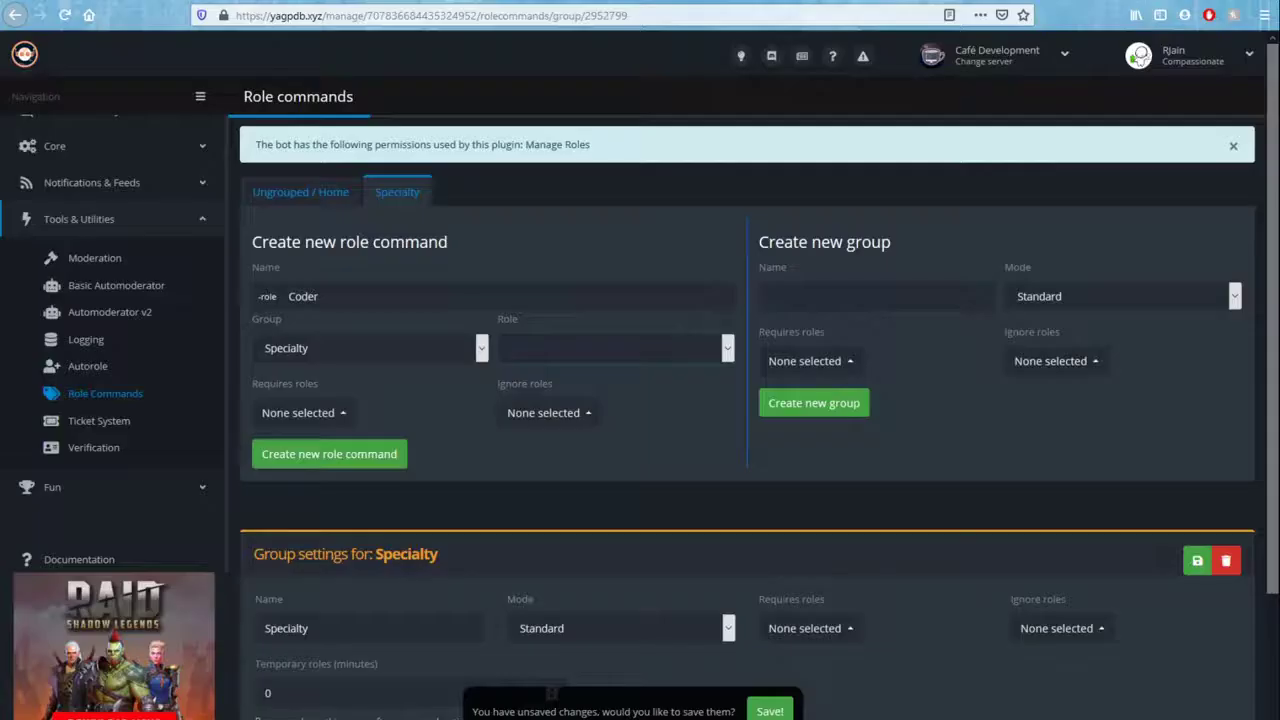
Reload Role commands and create the Coding command assigned the Coding role
key(ctrl+Tab)
key(F5)
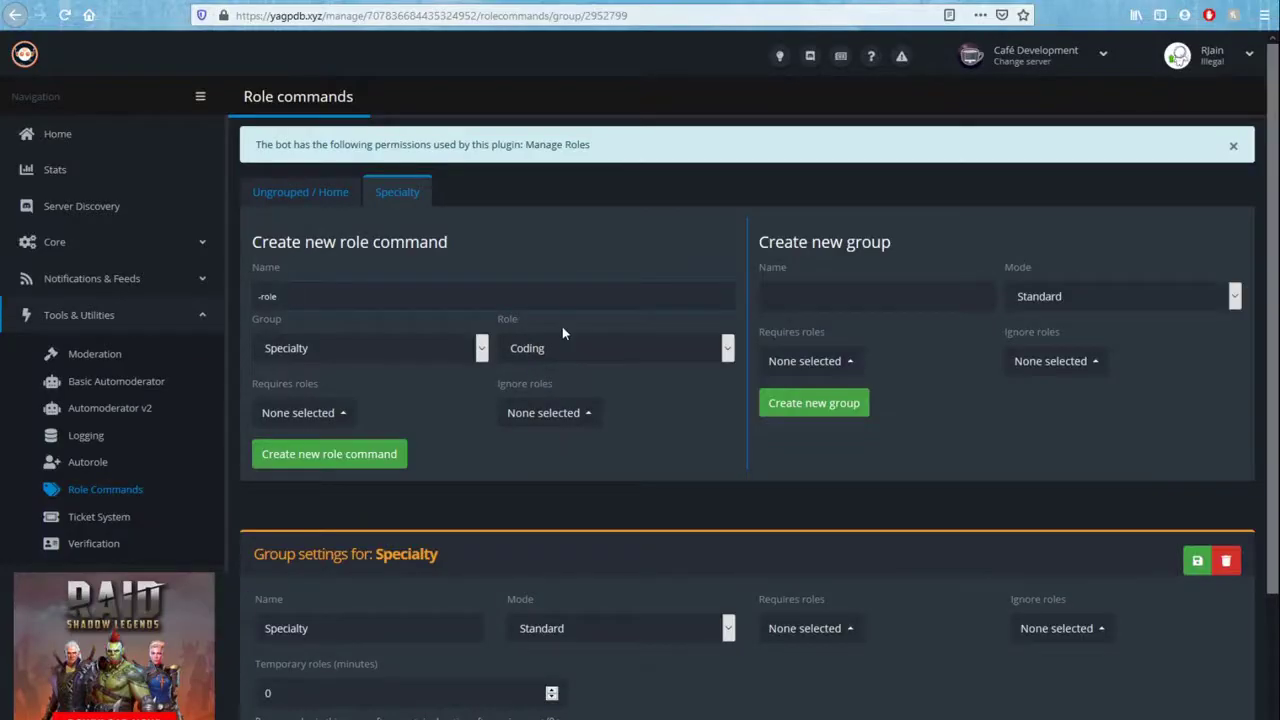
text(oding)
click(559, 352)
click(569, 484)
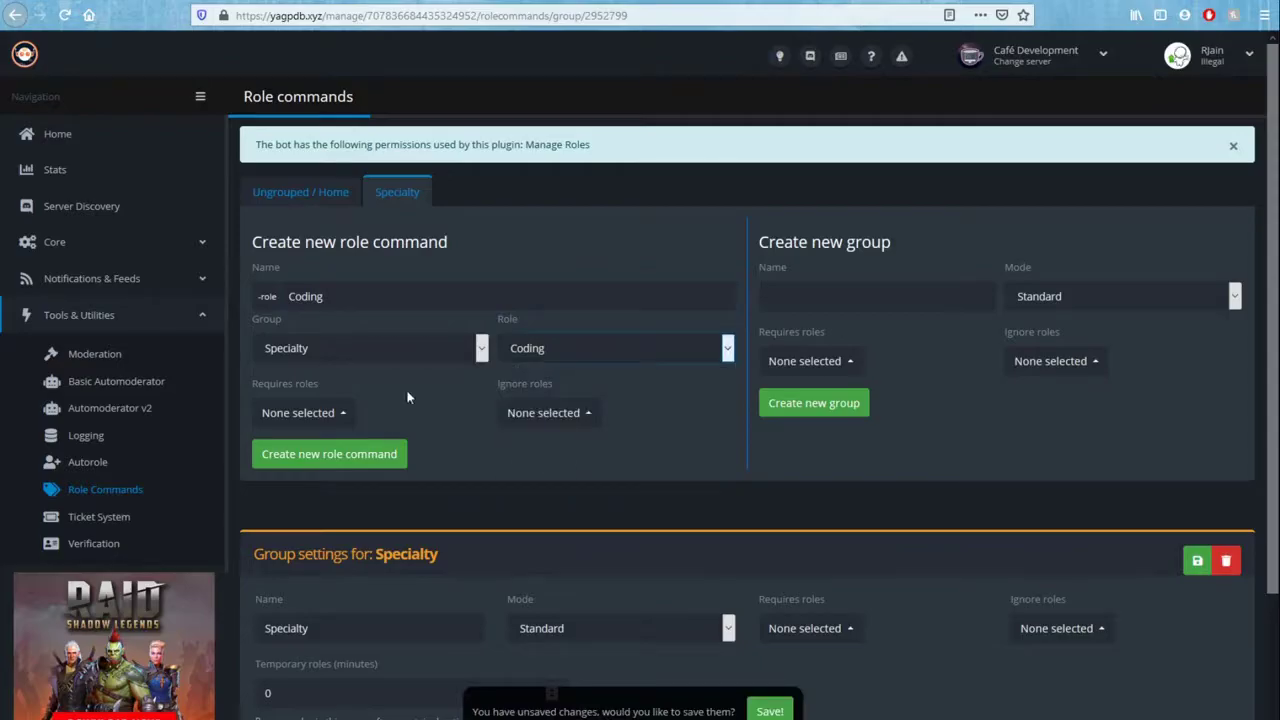
click(318, 413)
click(463, 422)
click(527, 429)
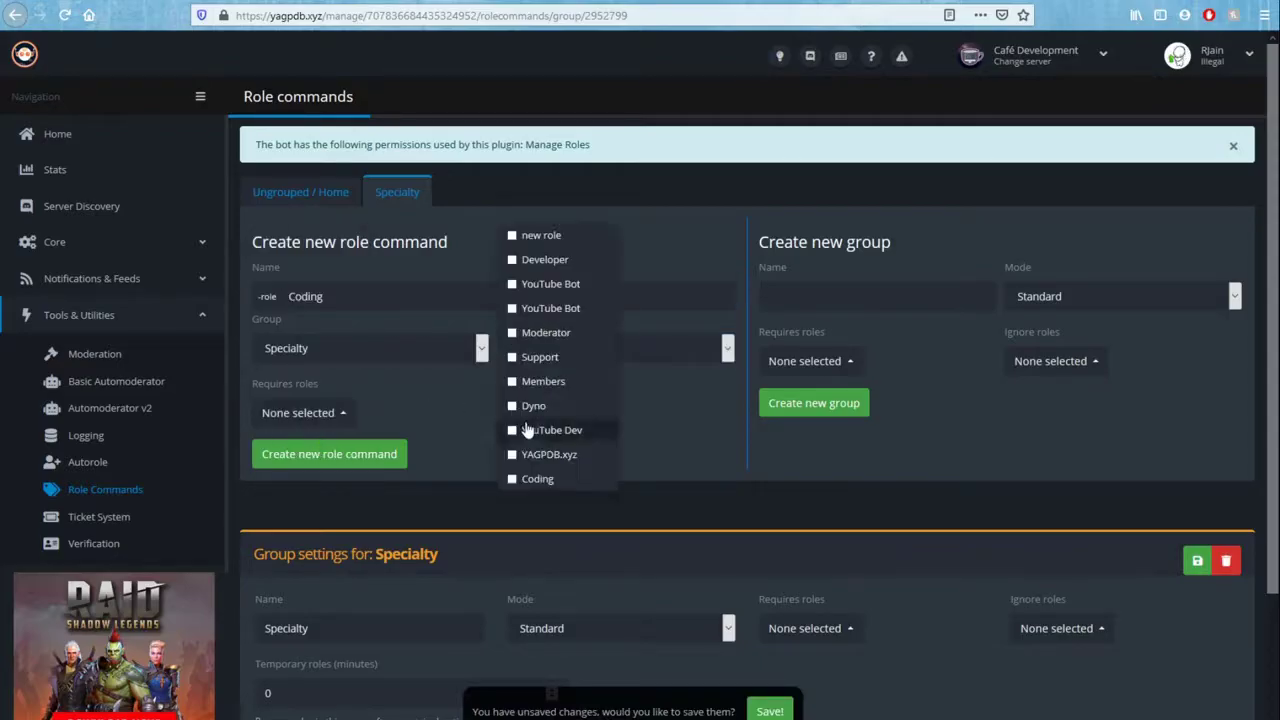
click(389, 421)
click(365, 462)
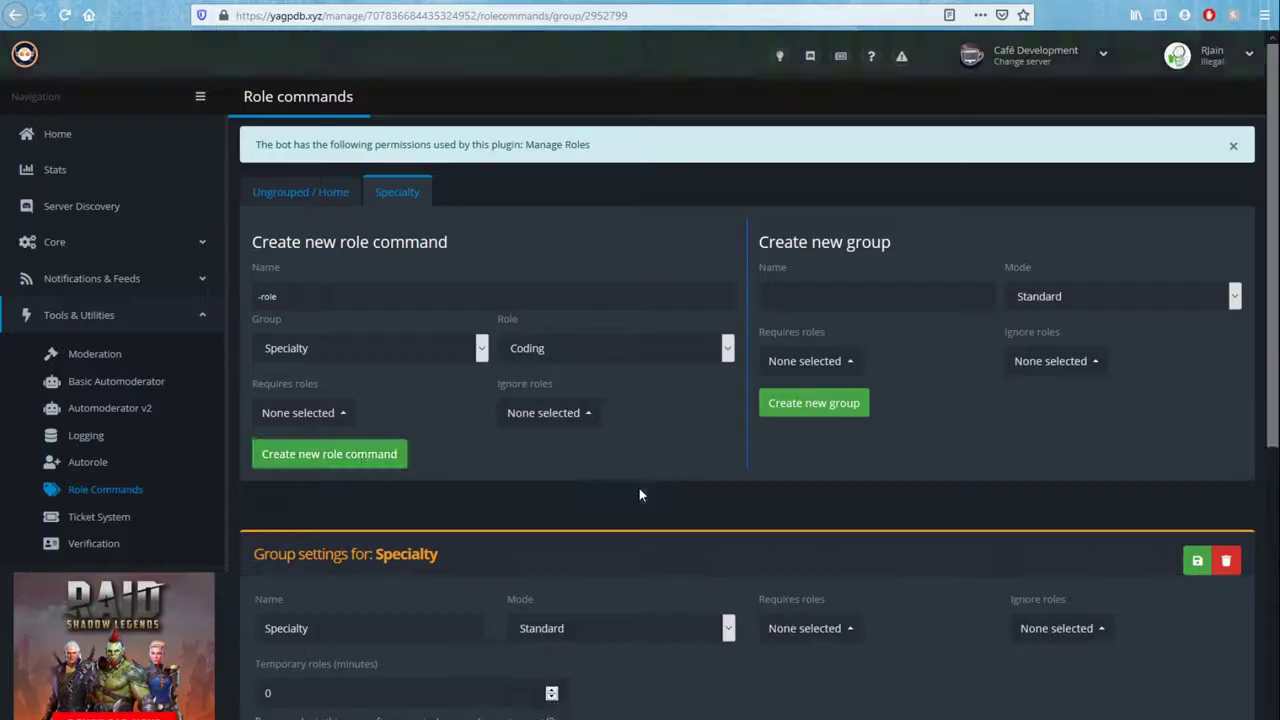
Save the new Coding command row in the Specialty group
scroll(595, 451, down, 5)
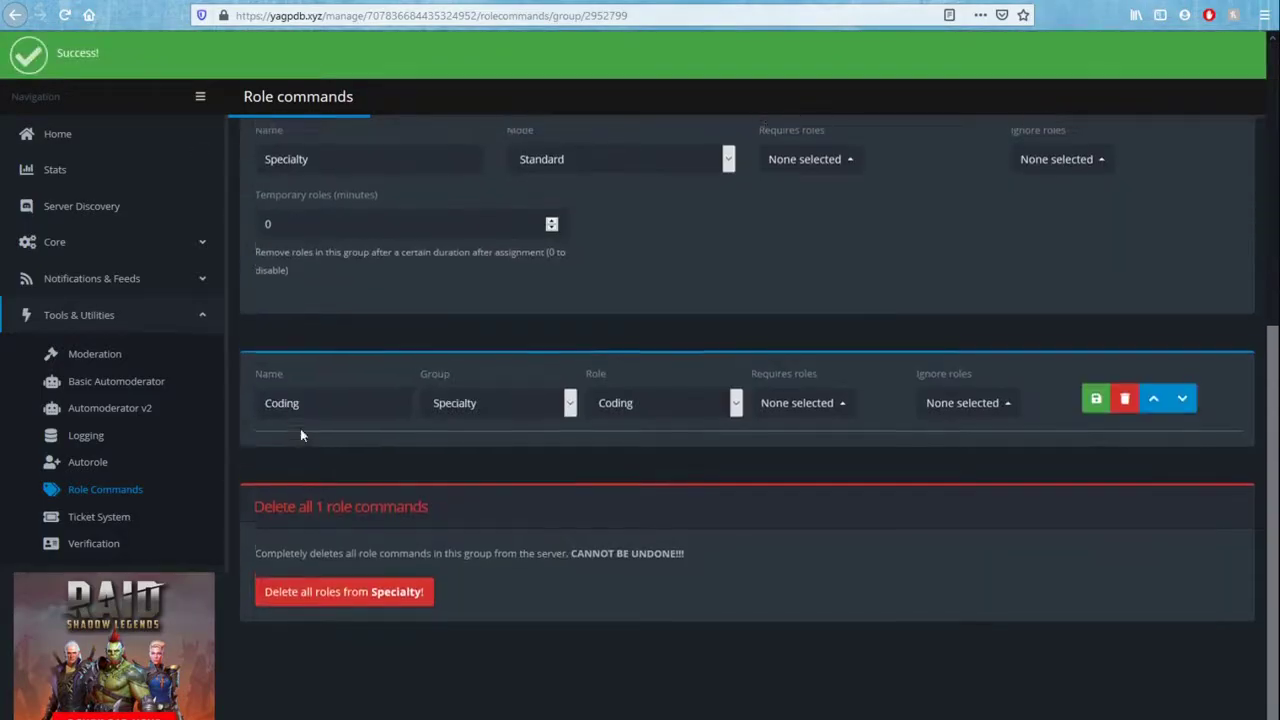
scroll(646, 509, up, 3)
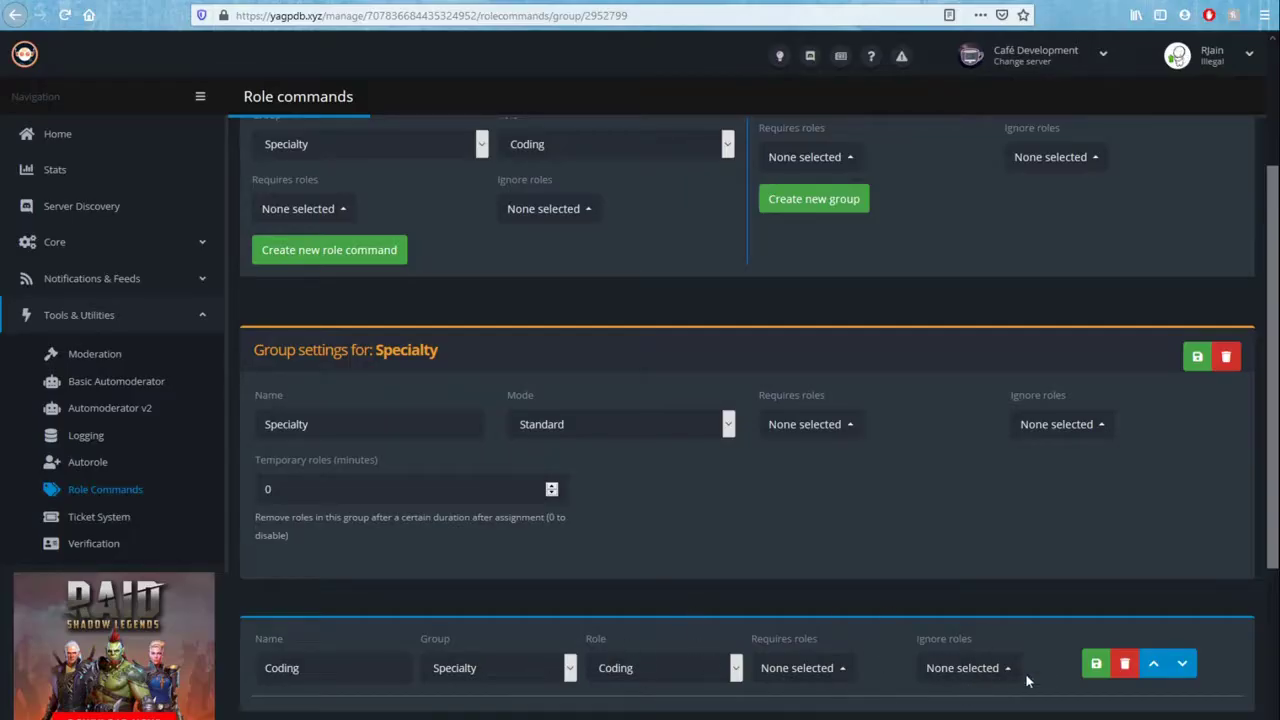
click(1095, 664)
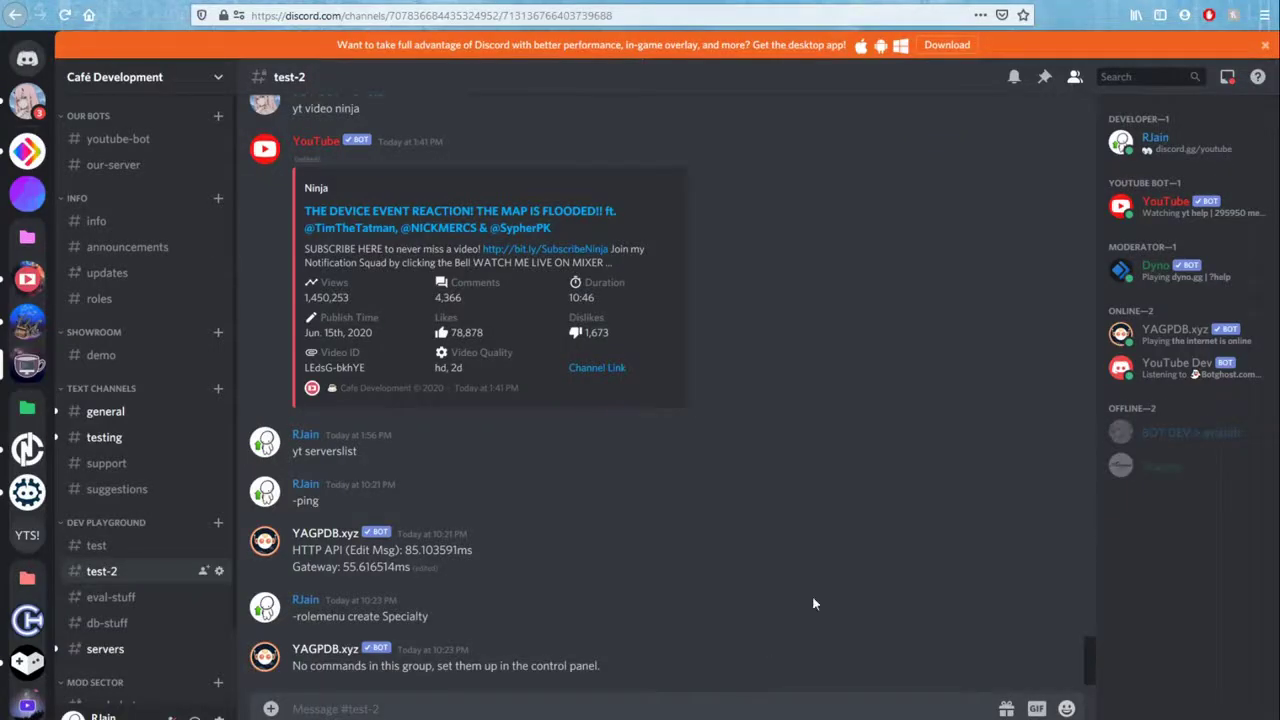
Send '-rolemenu create Specialty' in #test-2 and review YAGPDB's setup instructions
text(-rolemenu create Specialty)
key(Return)
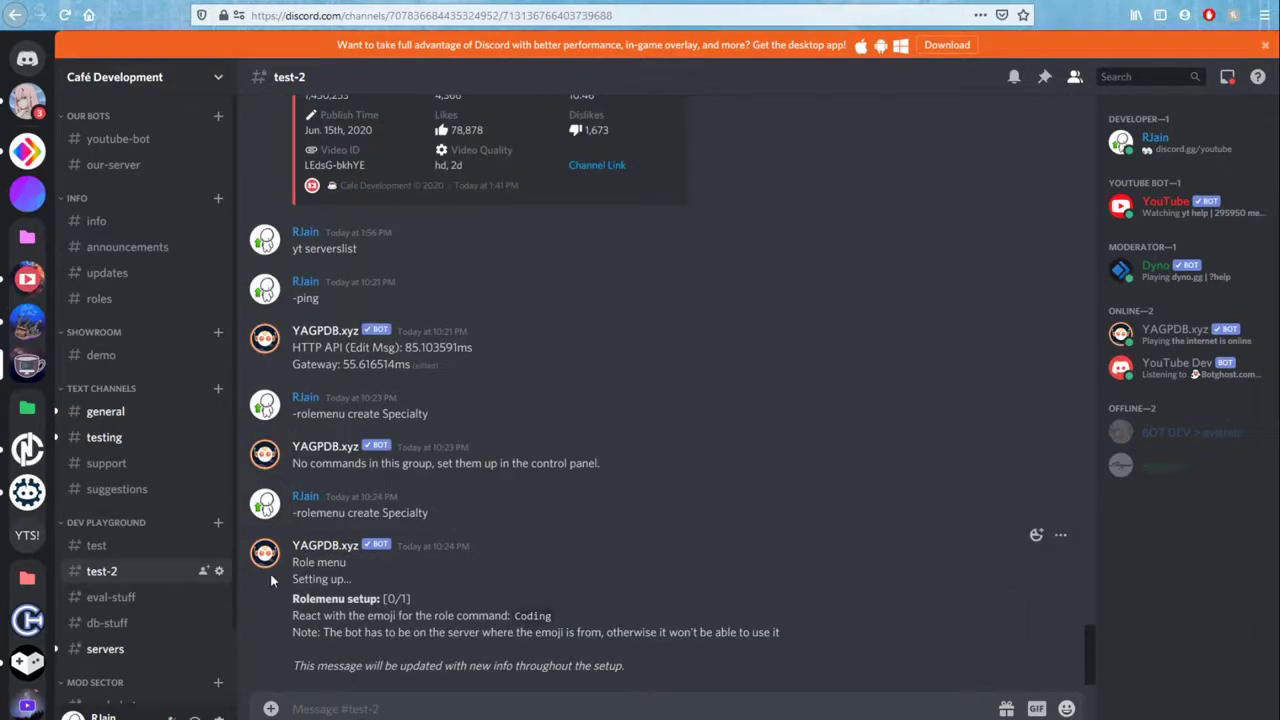
drag(288, 556, 645, 652)
click(702, 667)
React with the computer emoji to map Coding, then select the command text to copy
click(1037, 584)
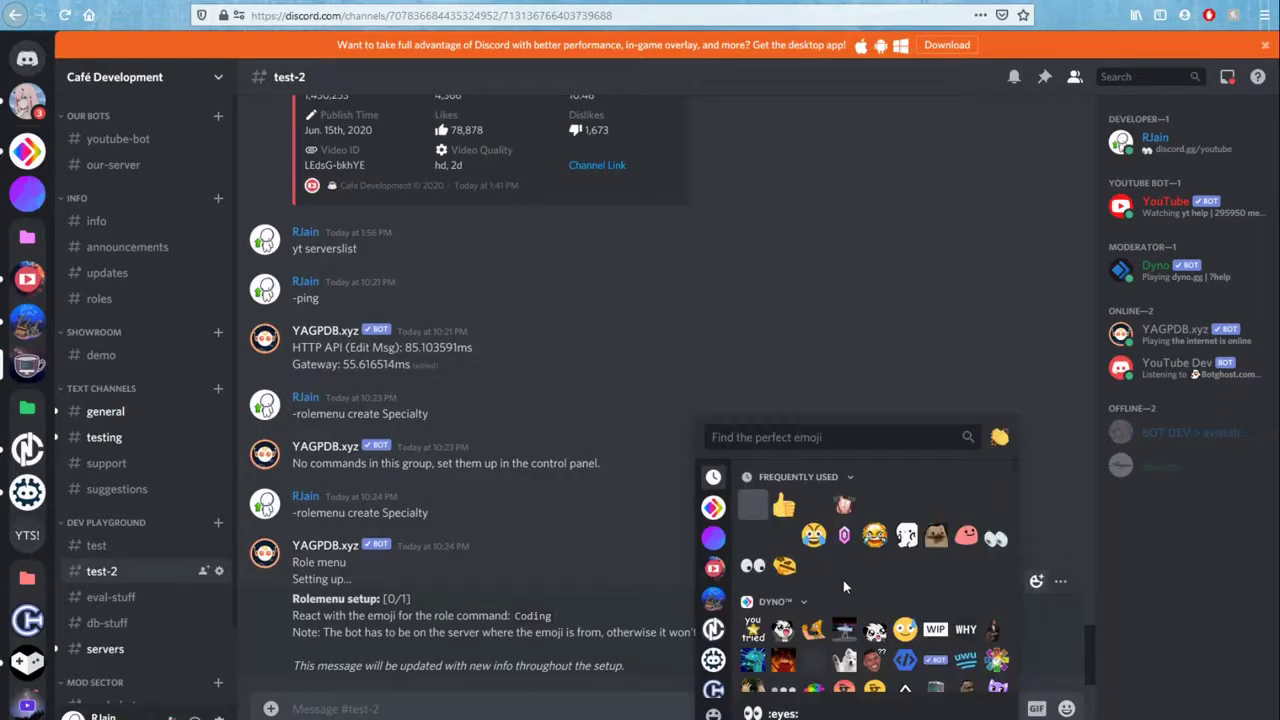
click(540, 532)
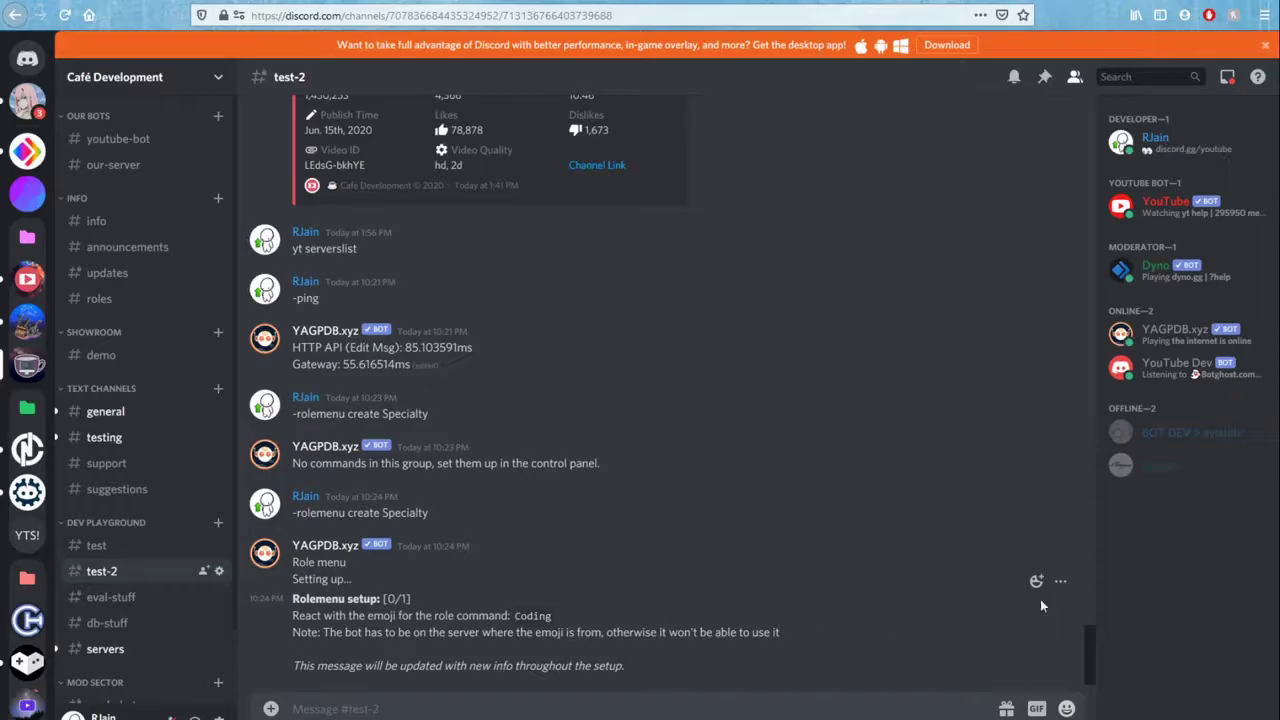
click(1036, 581)
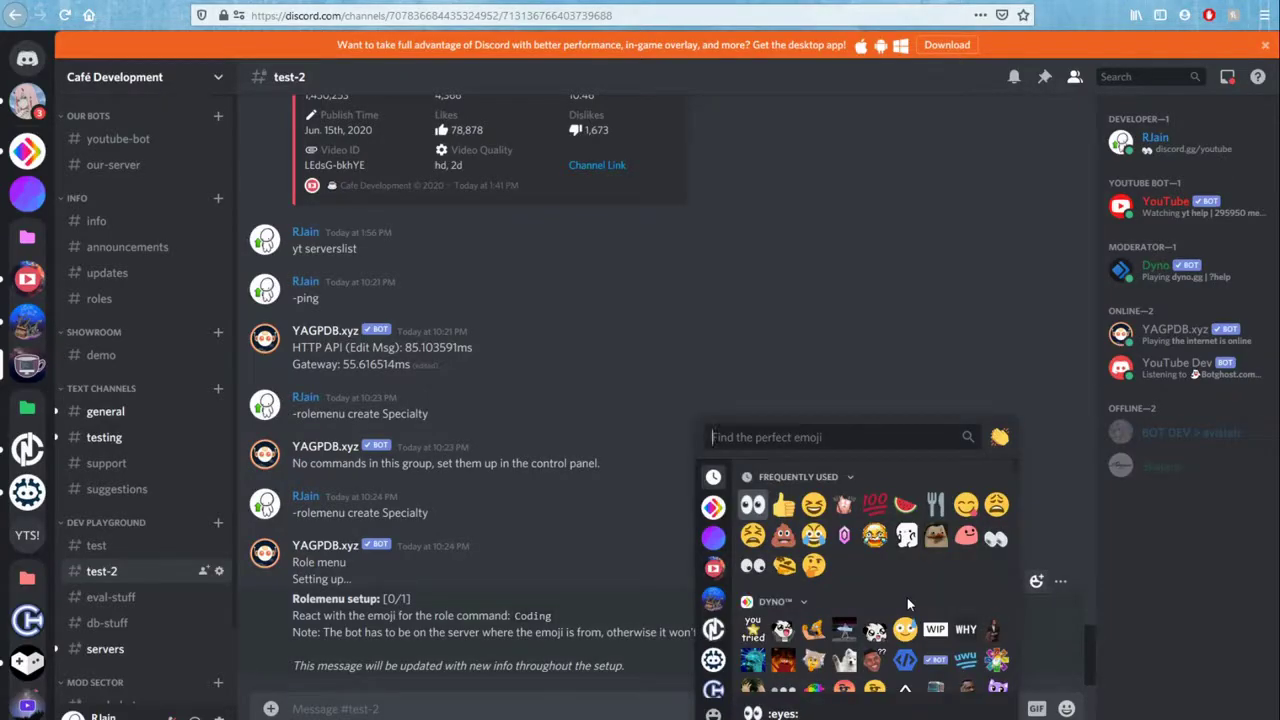
text(computer)
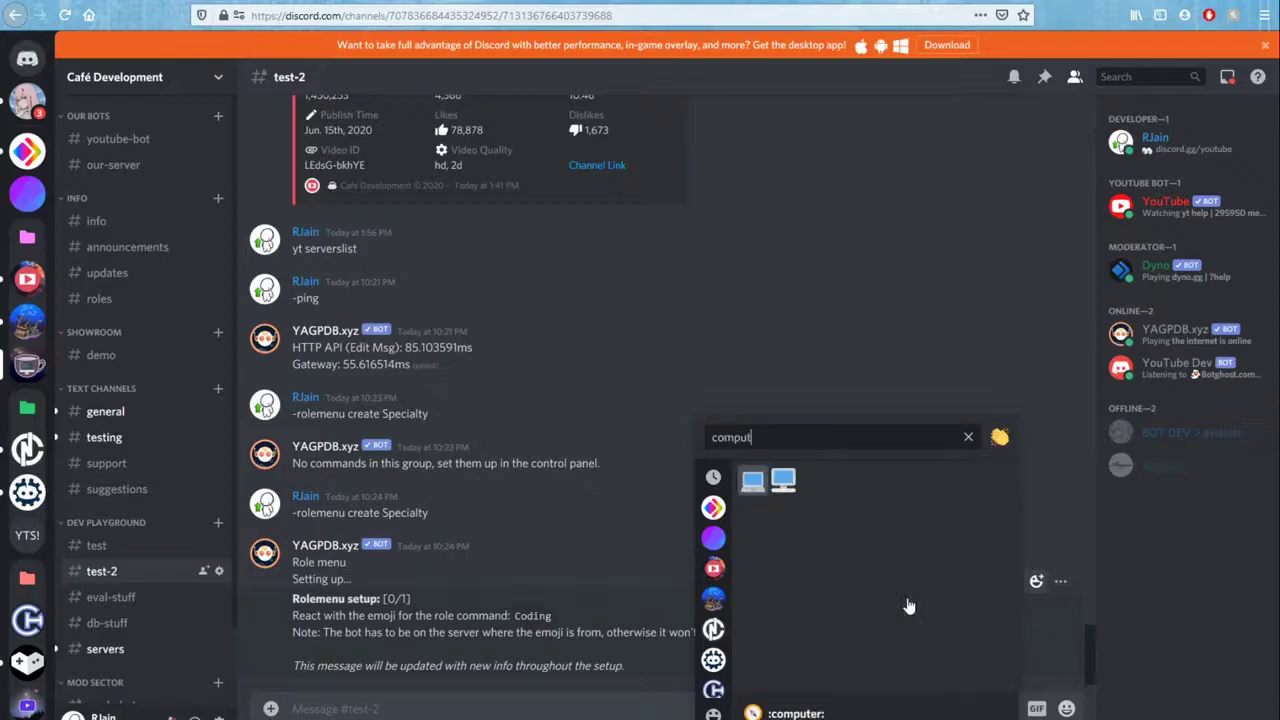
click(752, 483)
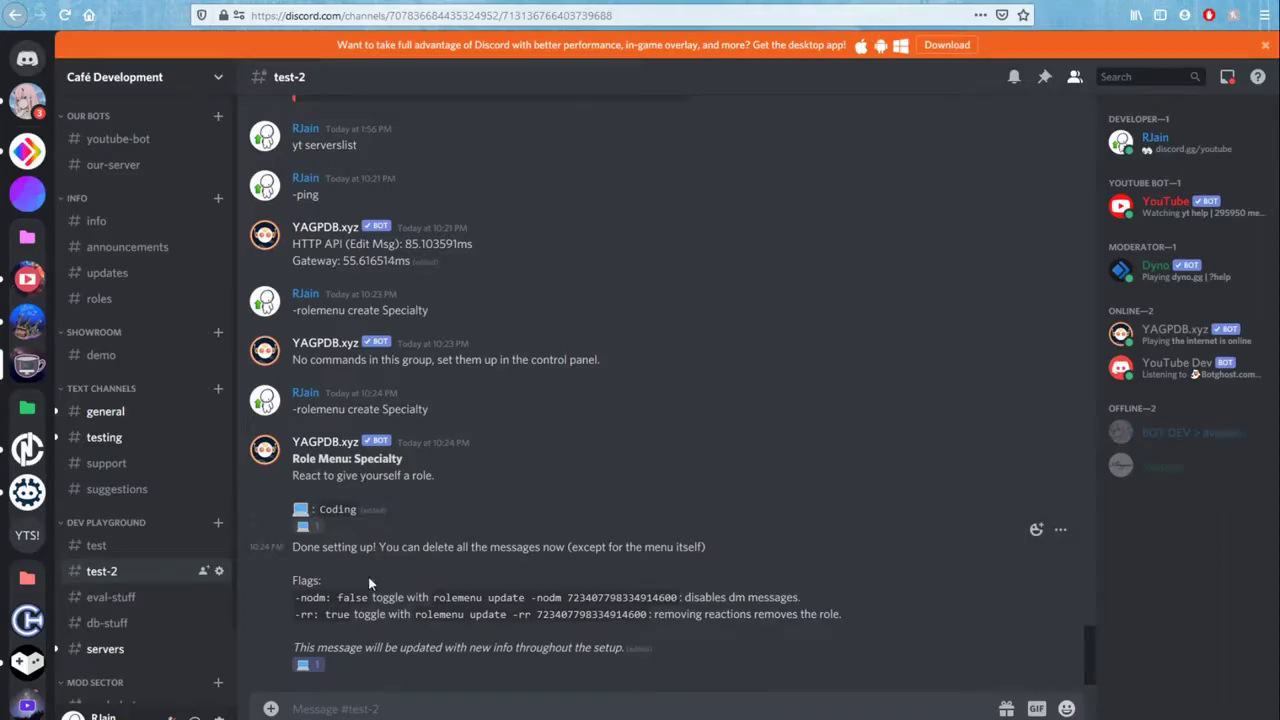
drag(604, 665, 330, 512)
click(654, 462)
triple_click(382, 409)
key(ctrl+c)
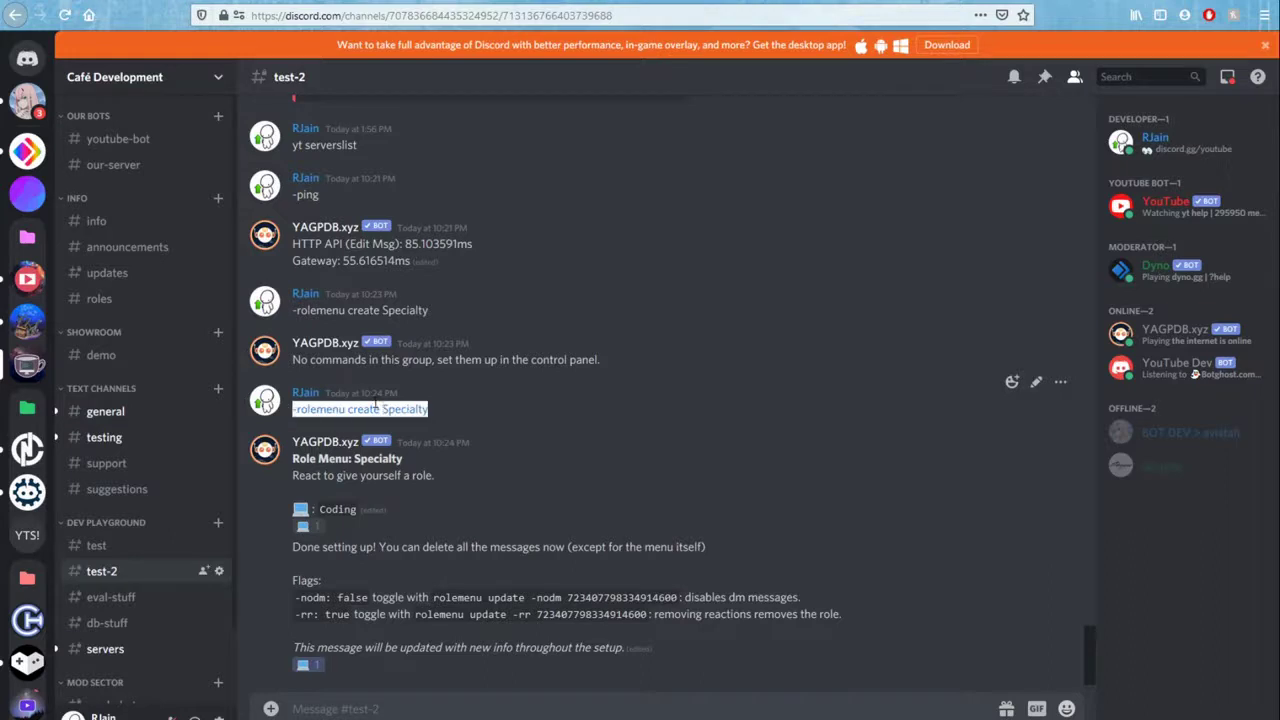
Send the Specialty rolemenu command in #roles and react with the computer emoji
click(185, 300)
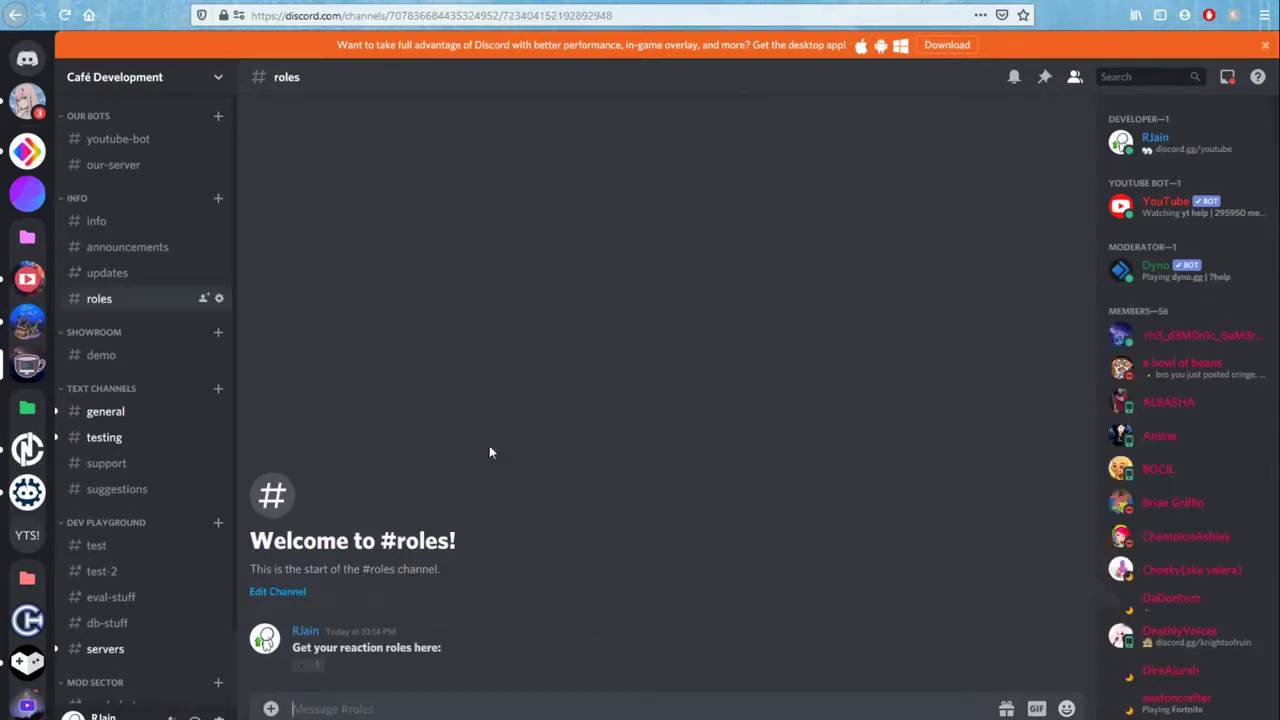
key(ctrl+v)
key(Return)
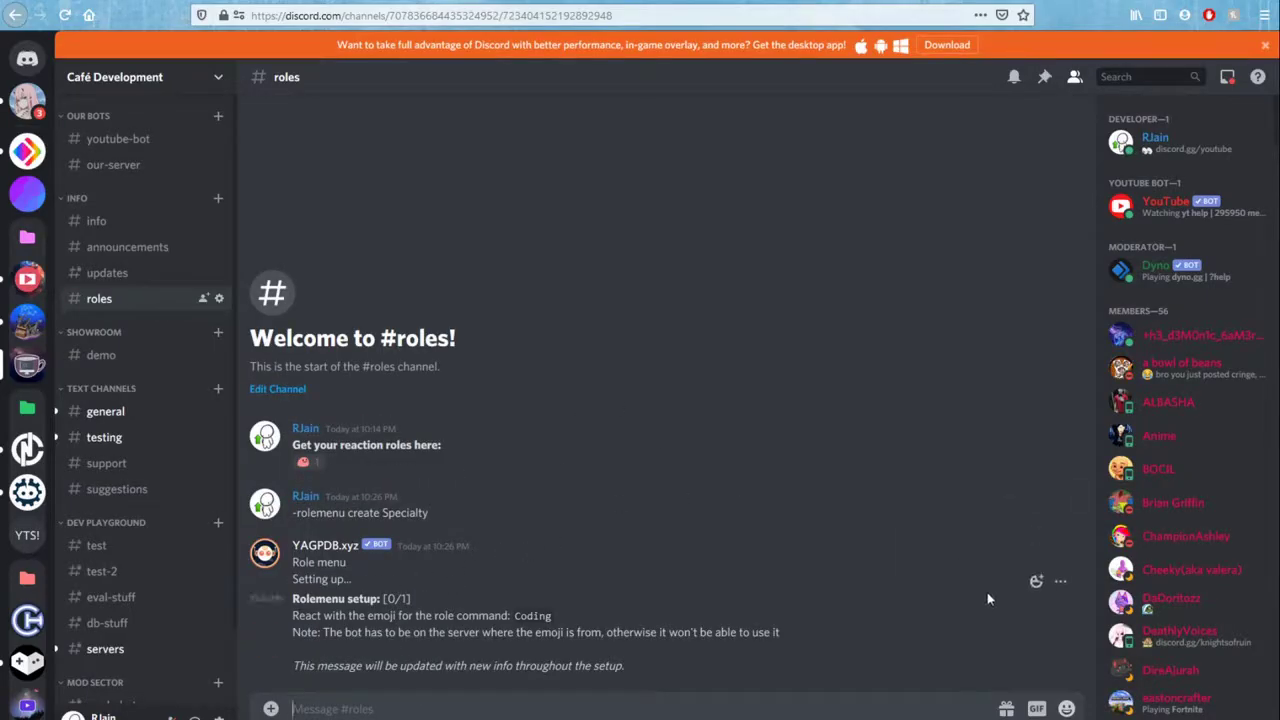
click(1036, 584)
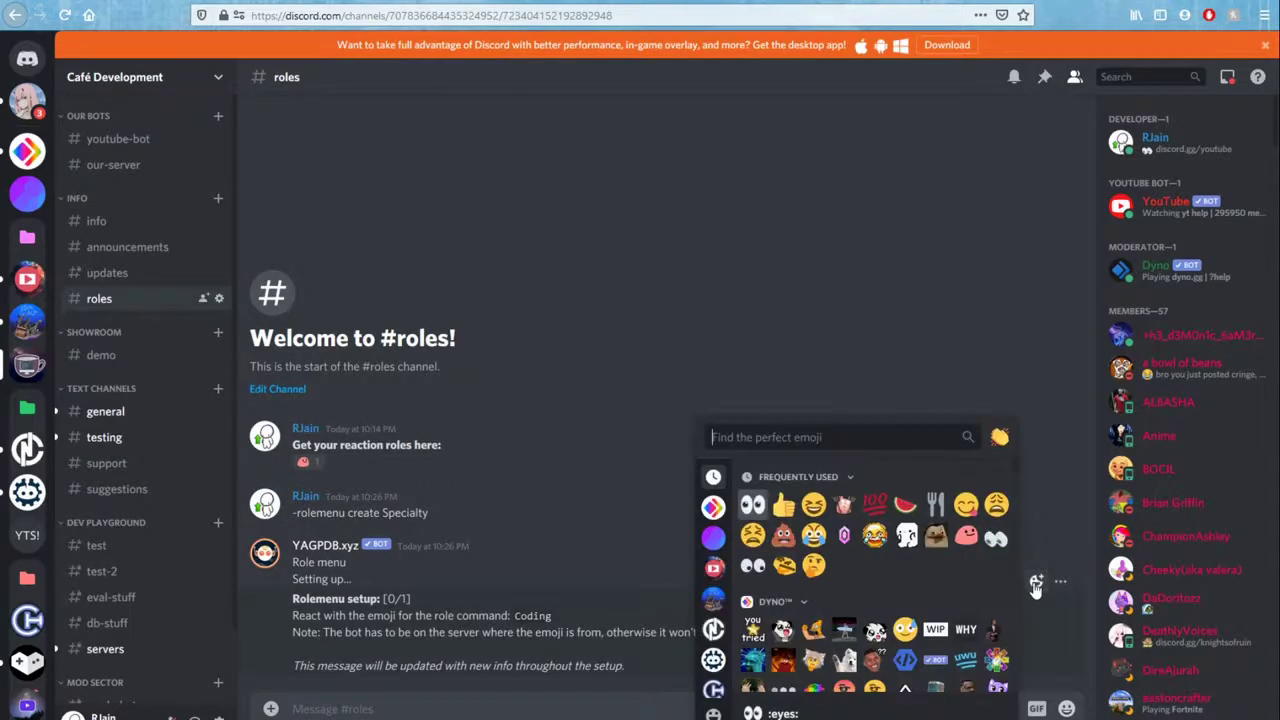
text(computer)
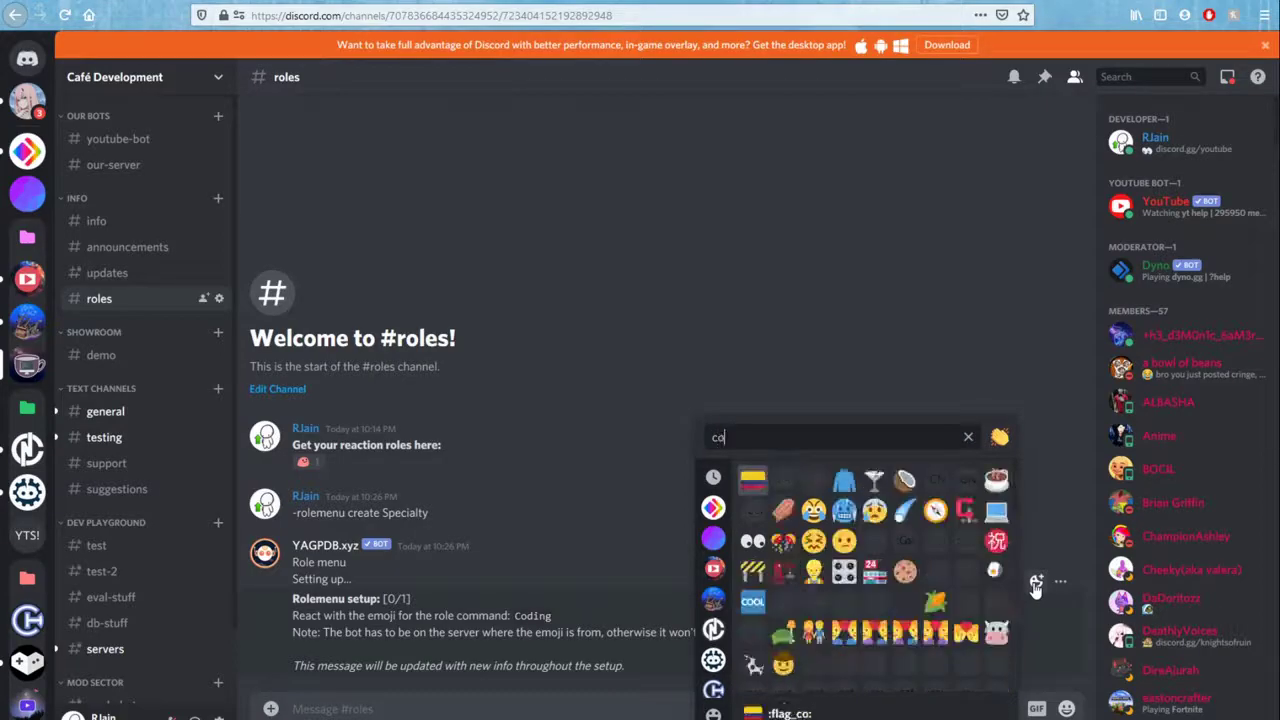
click(752, 482)
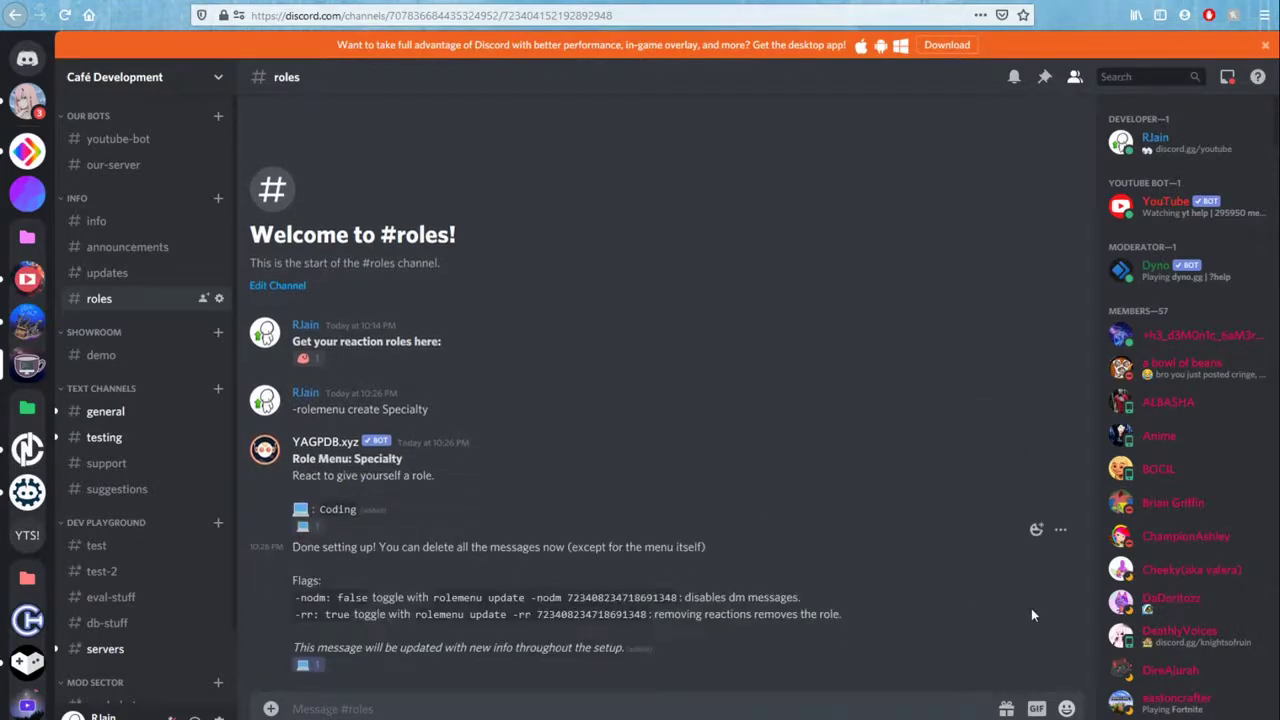
Delete the bot's setup-done note and your own command message
click(1060, 529)
click(933, 665)
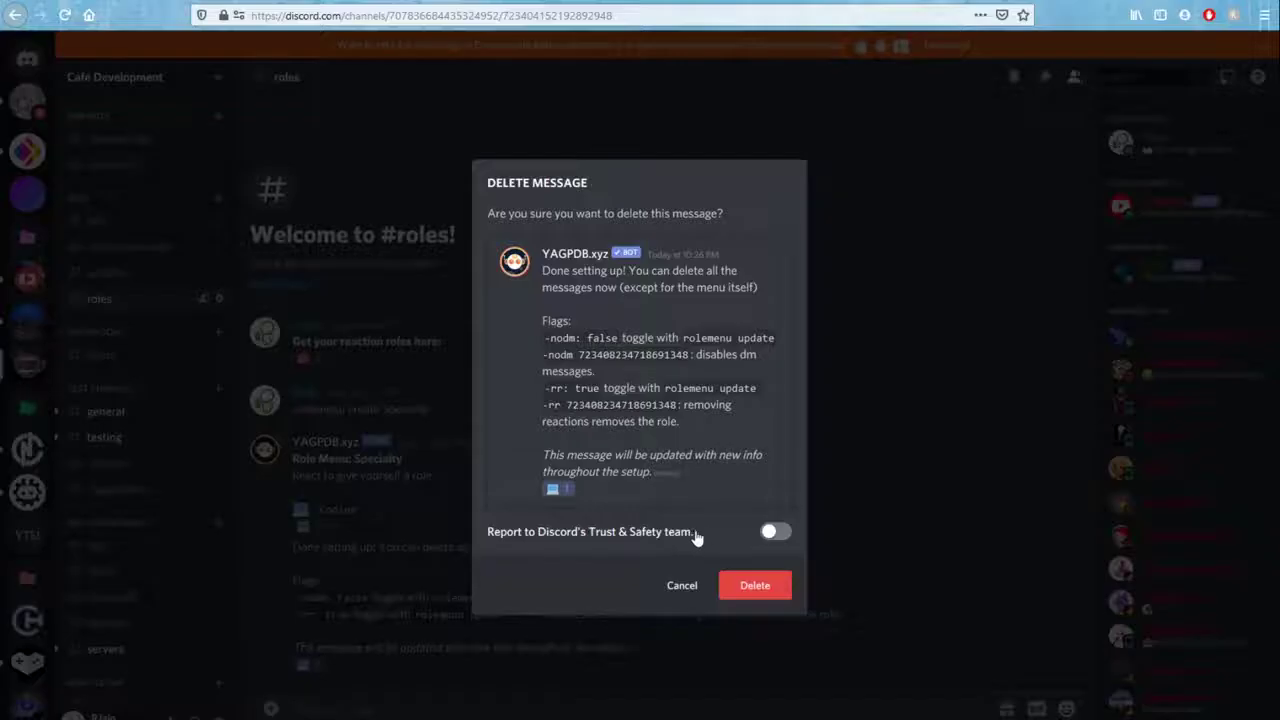
click(757, 586)
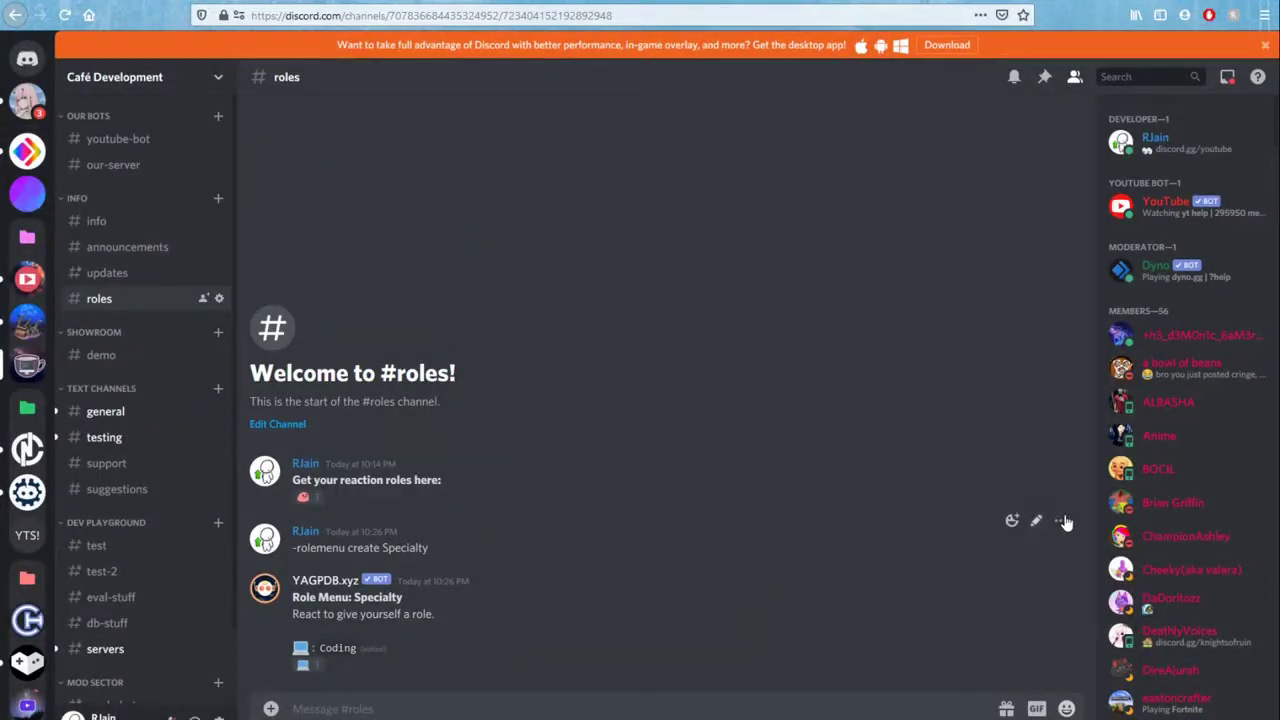
click(1036, 520)
key(ctrl+a)
key(ctrl+x)
key(Escape)
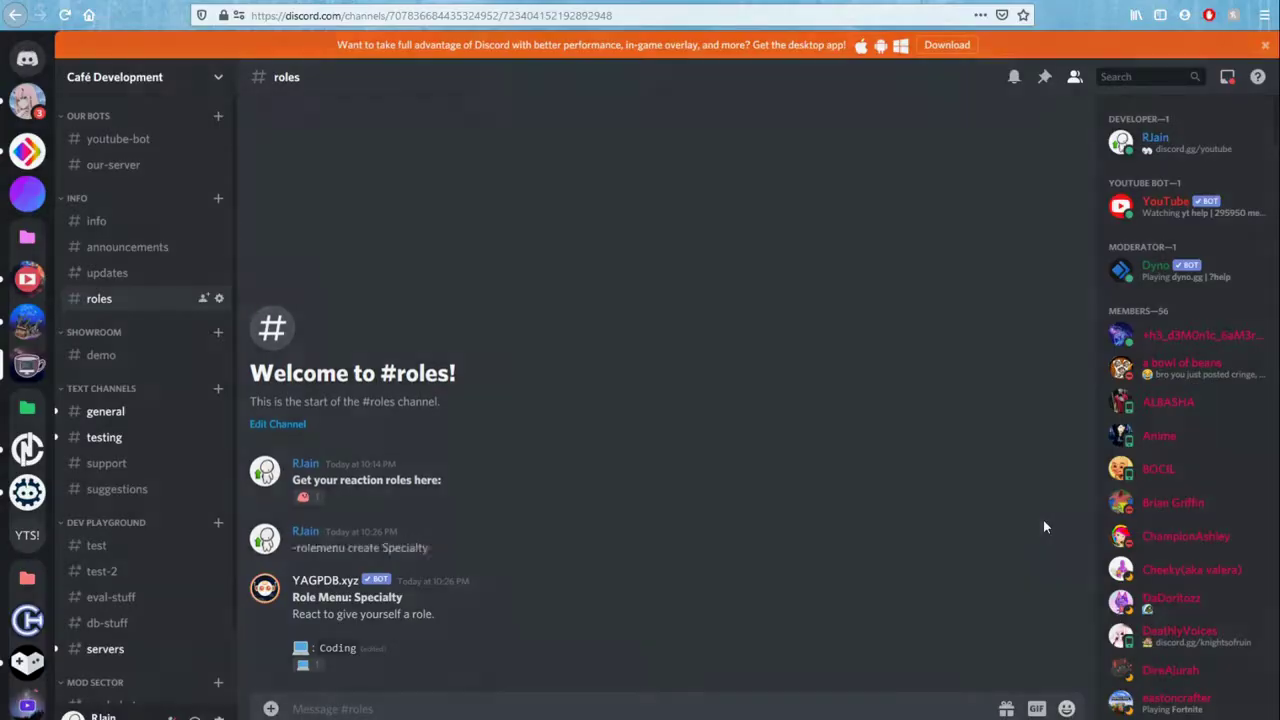
key(Return)
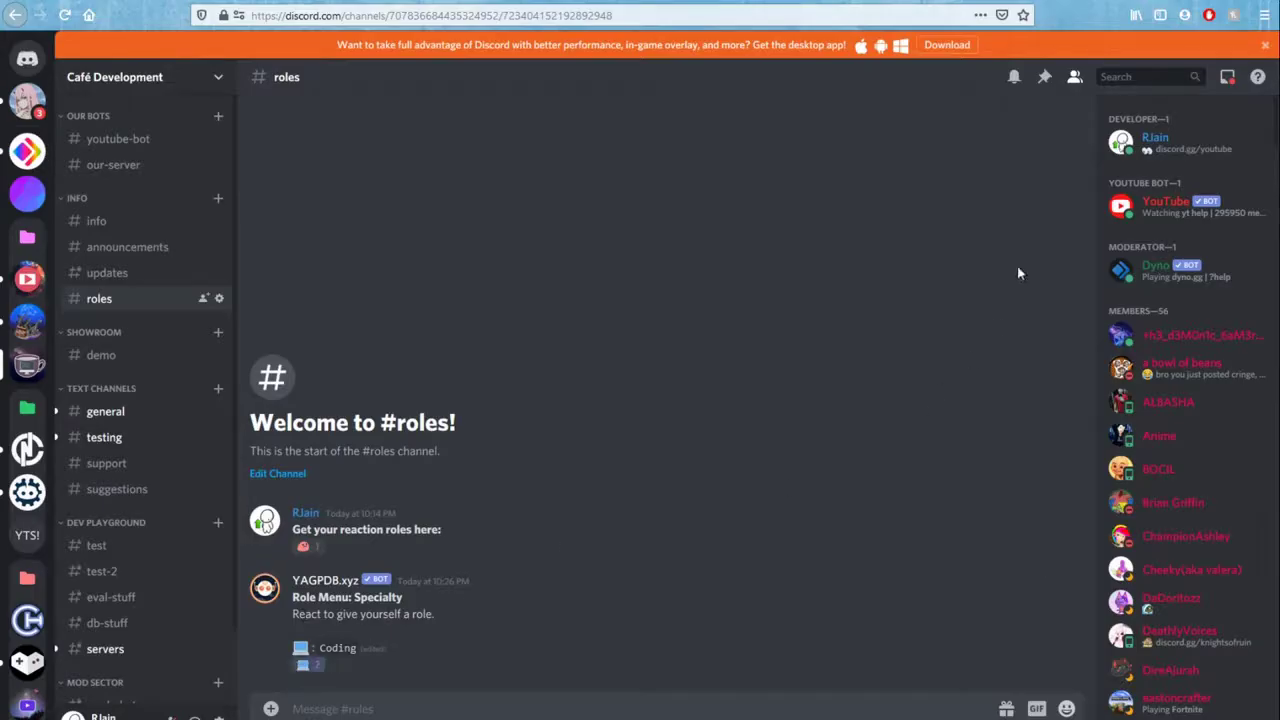
Confirm your profile now has the Coding role
click(1110, 146)
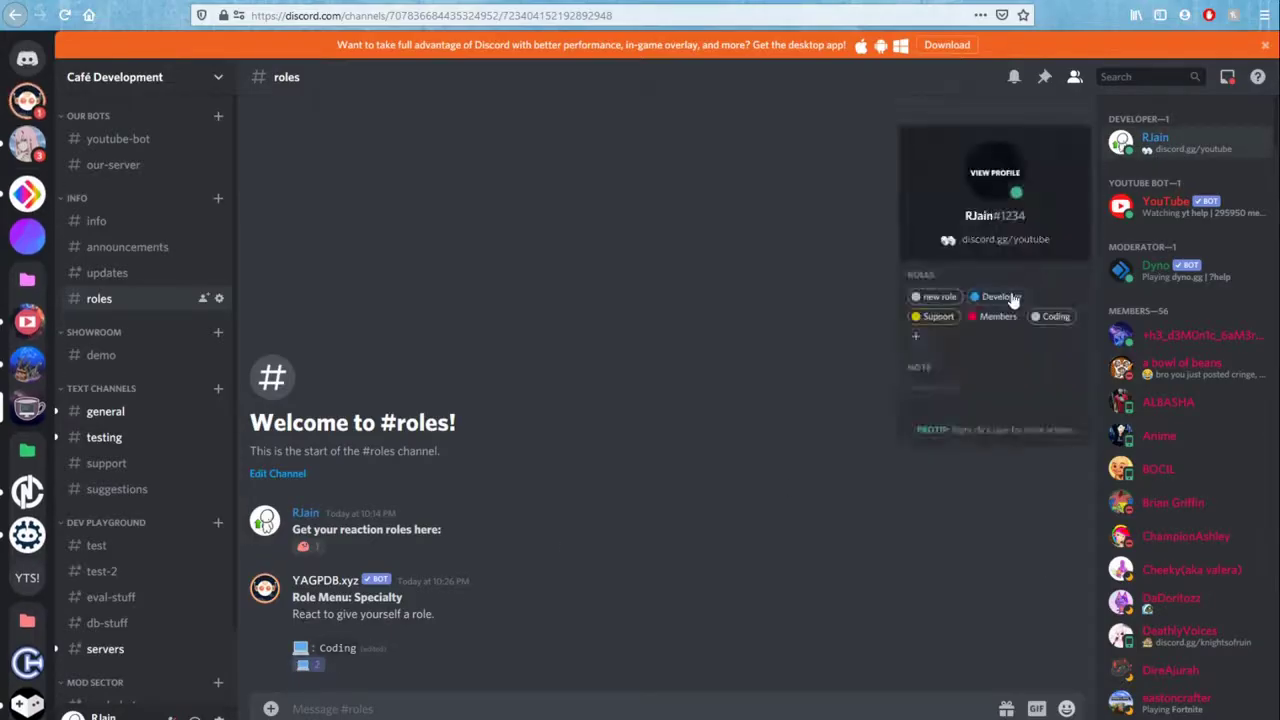
click(689, 258)
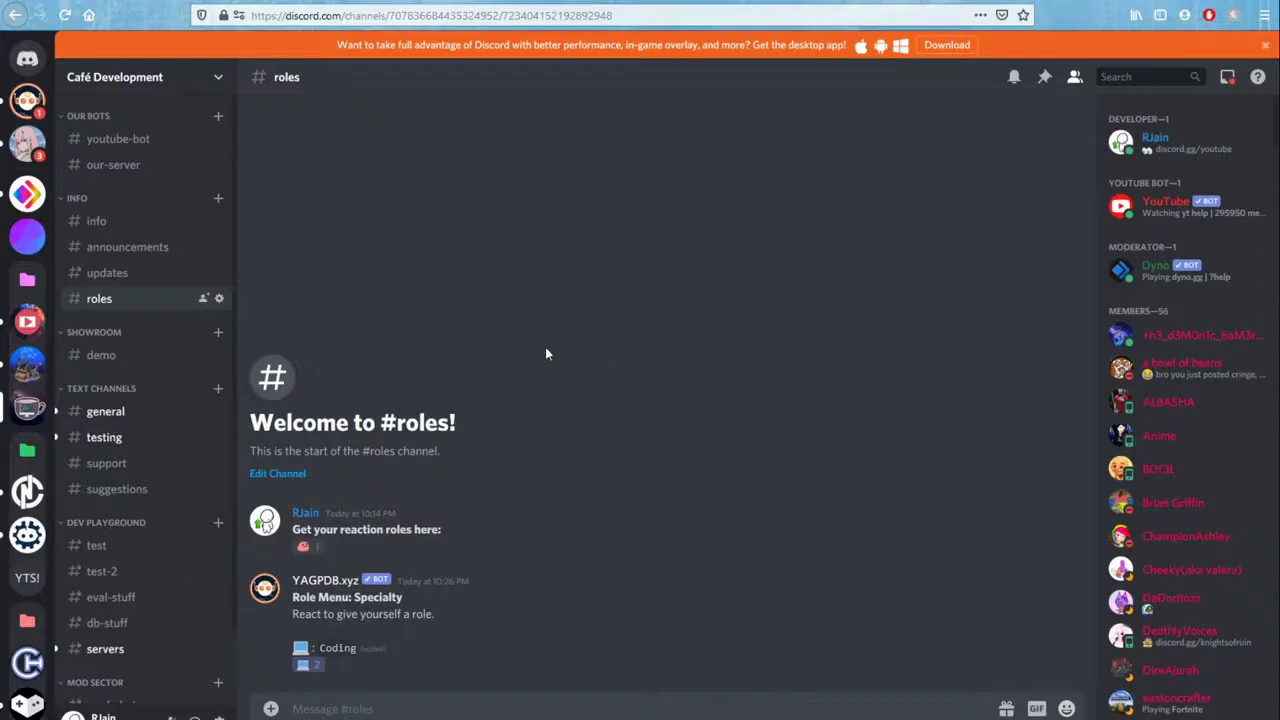
click(160, 77)
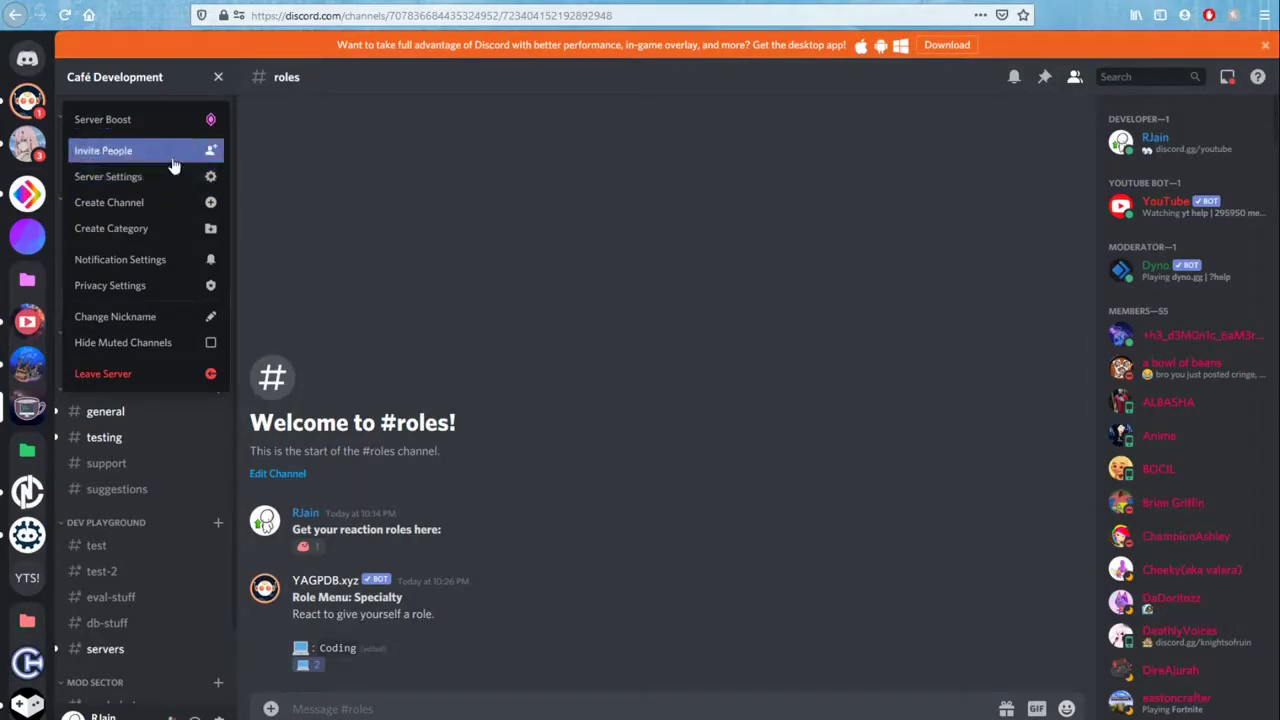
click(200, 176)
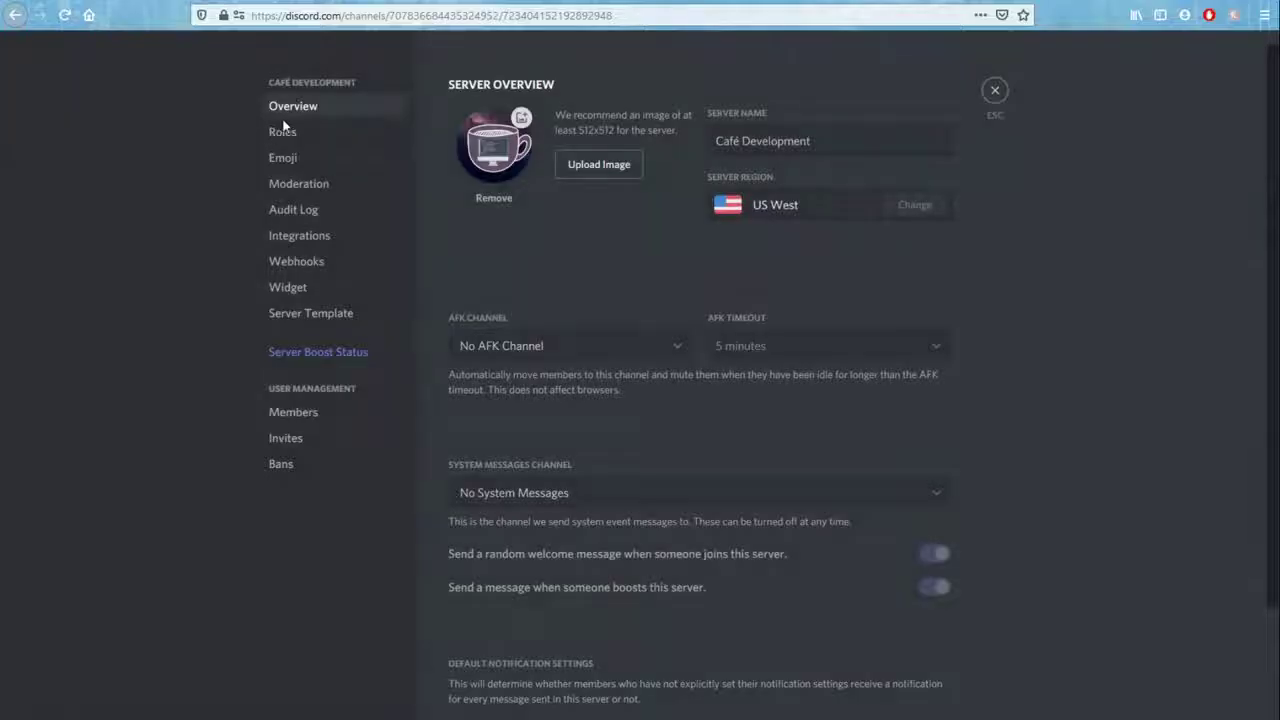
click(283, 129)
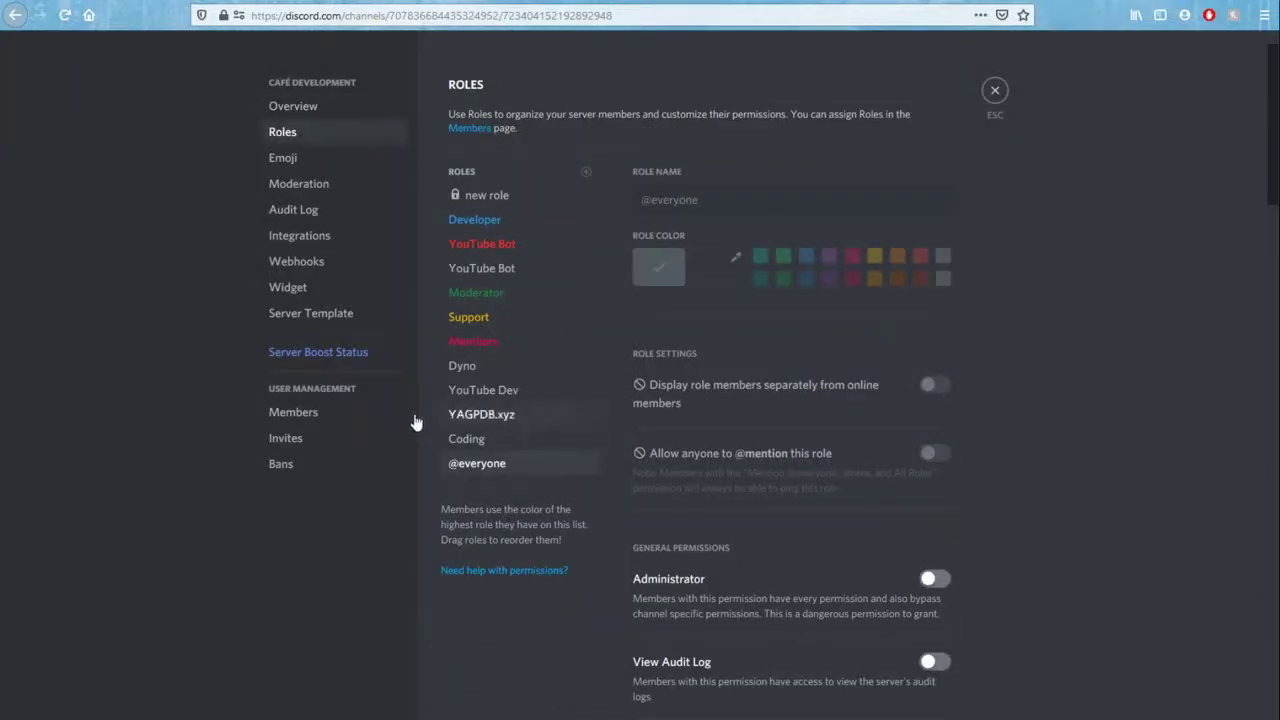
click(463, 418)
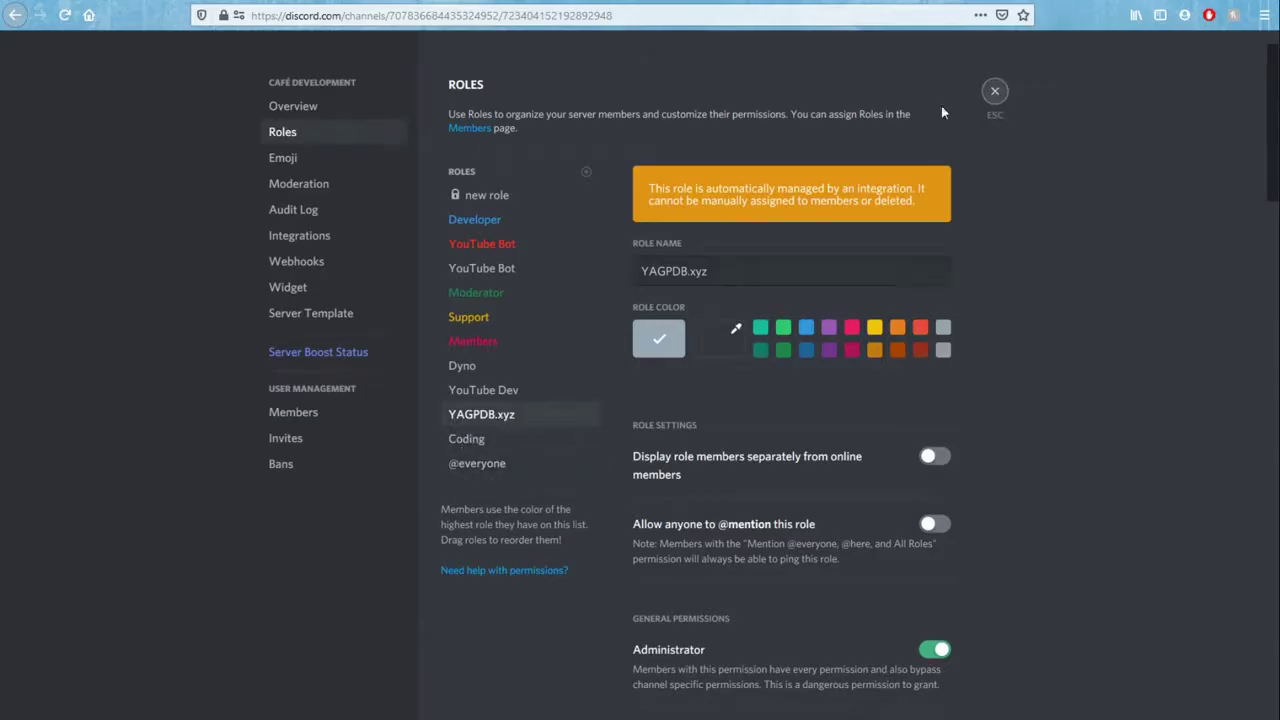
key(Escape)
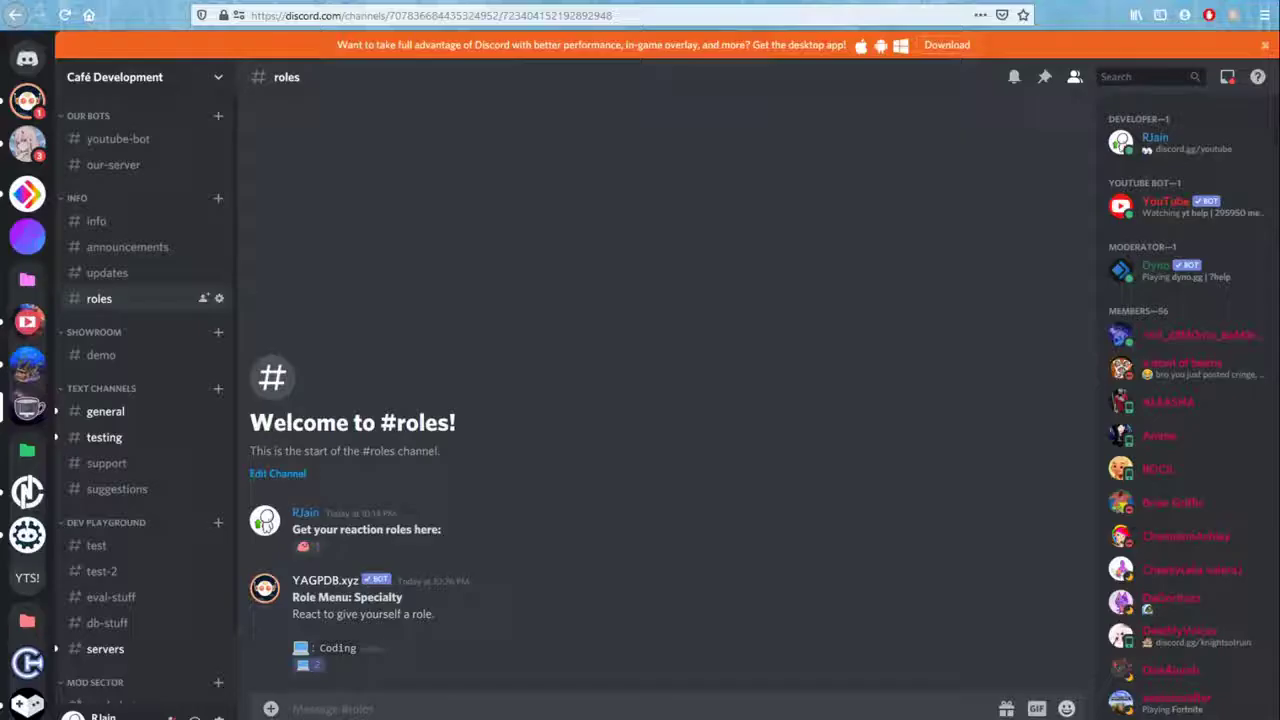
Create a role command named YouTuber in the Specialty group
key(ctrl+Tab)
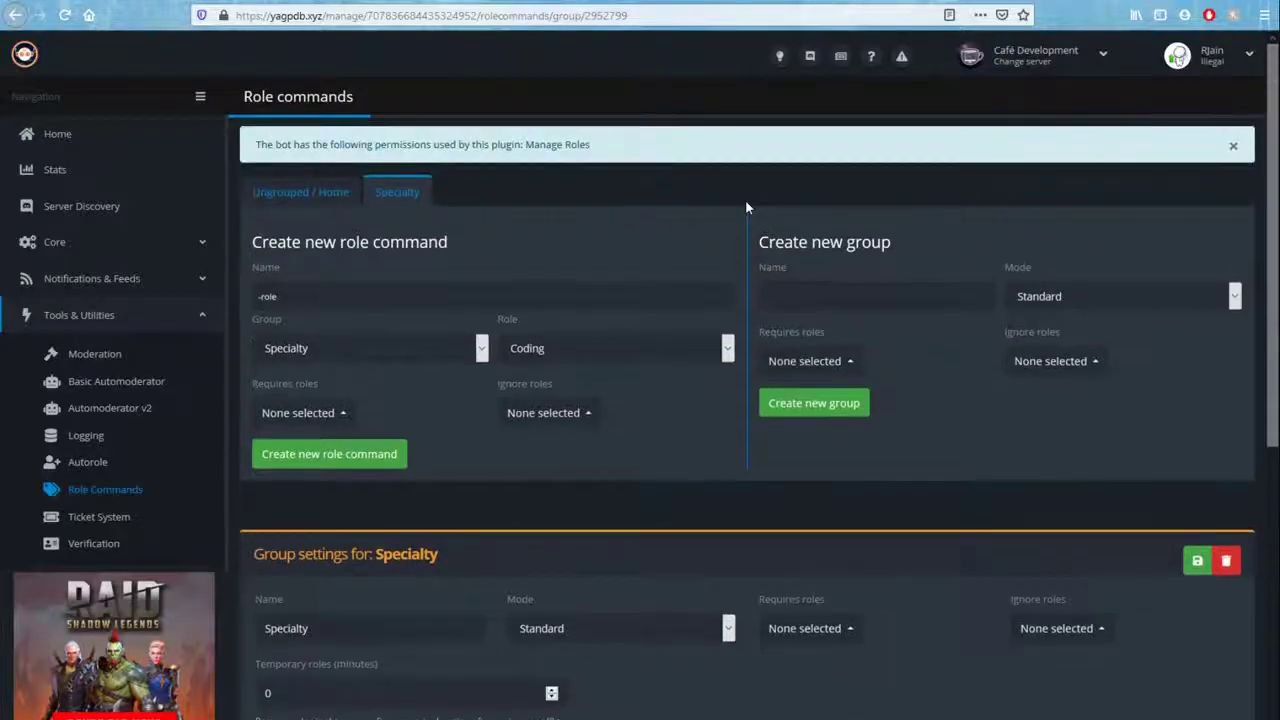
scroll(744, 199, down, 3)
text(YouTuber)
click(343, 457)
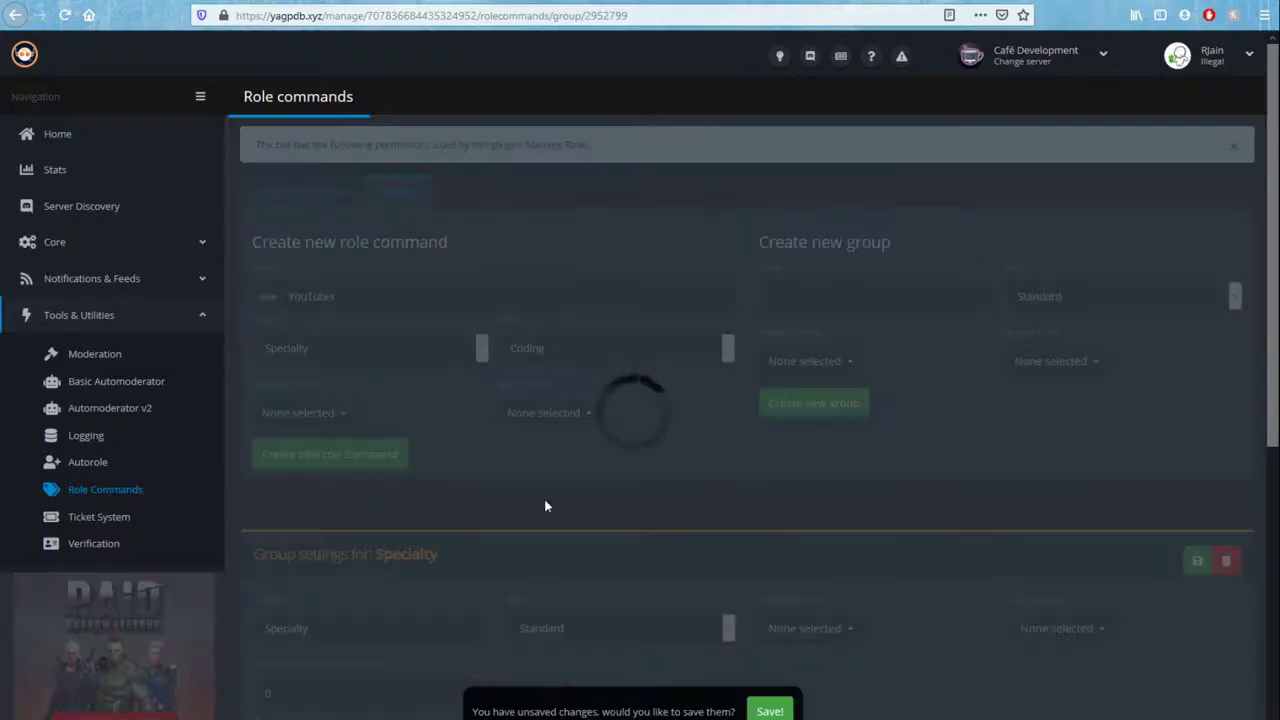
Save both the Coding and YouTuber command rows
scroll(700, 515, down, 3)
scroll(600, 533, down, 1)
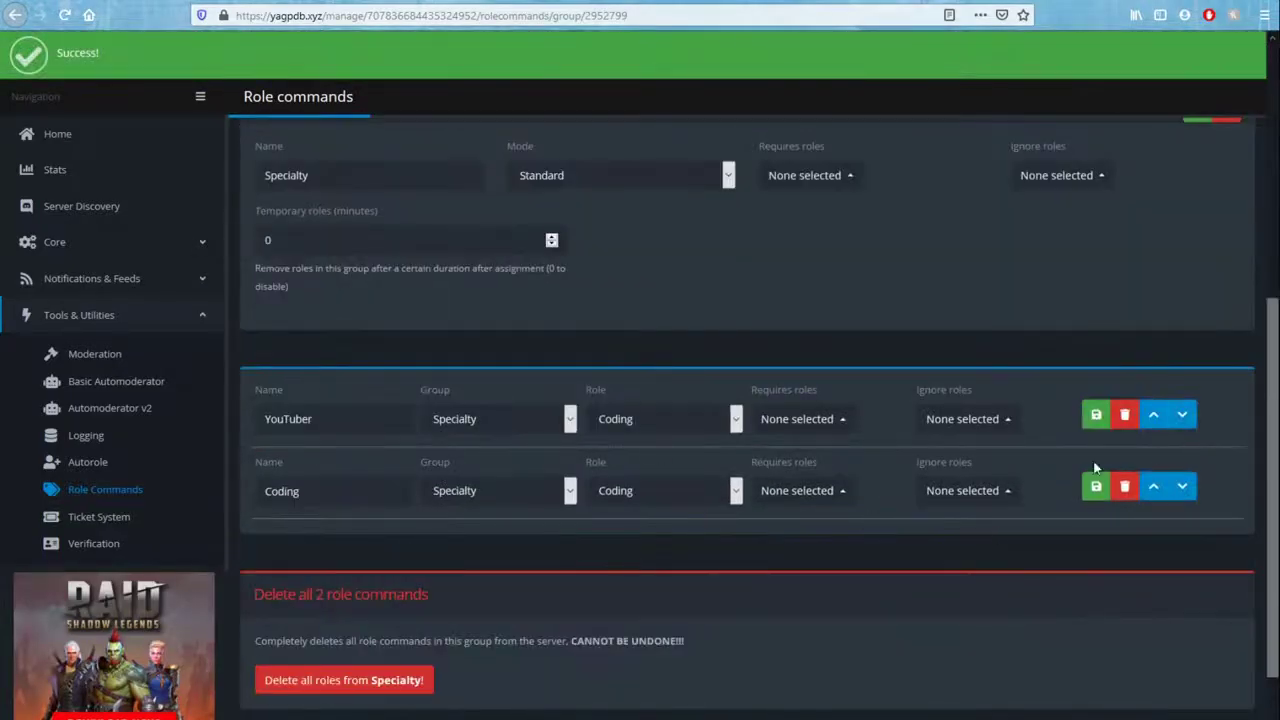
click(1096, 486)
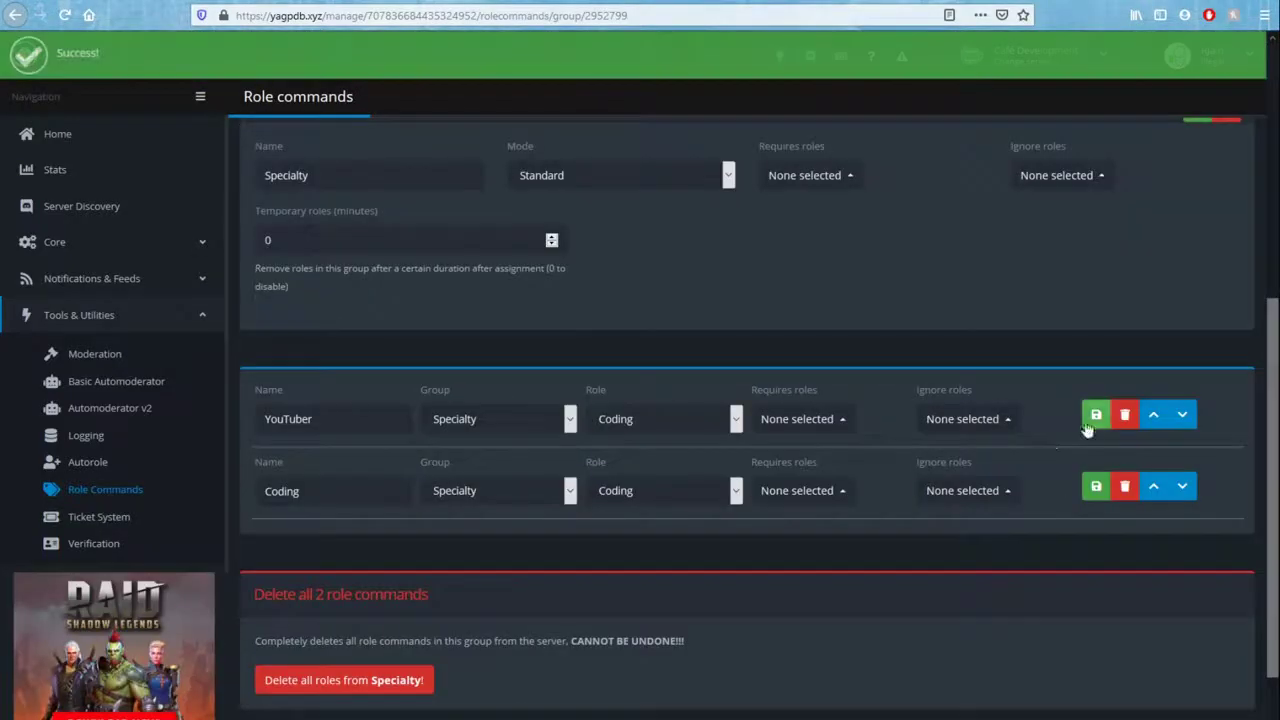
click(1095, 416)
scroll(363, 467, up, 5)
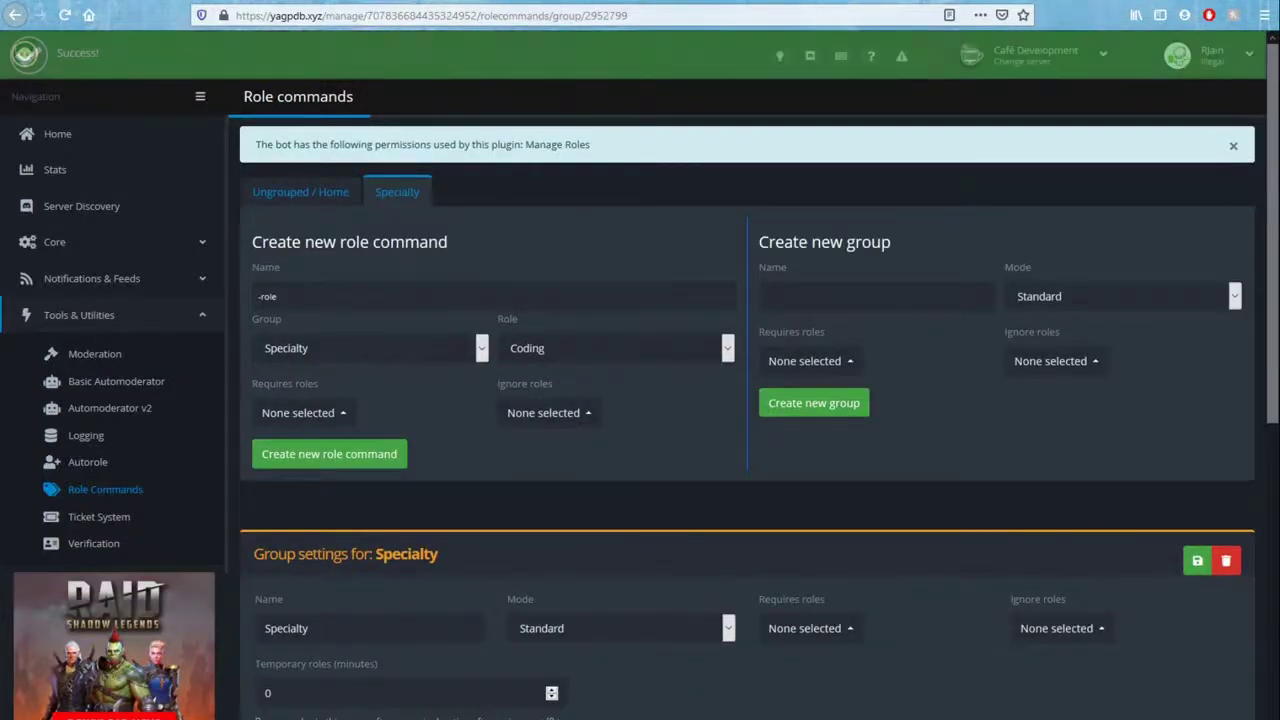
key(ctrl+Tab)
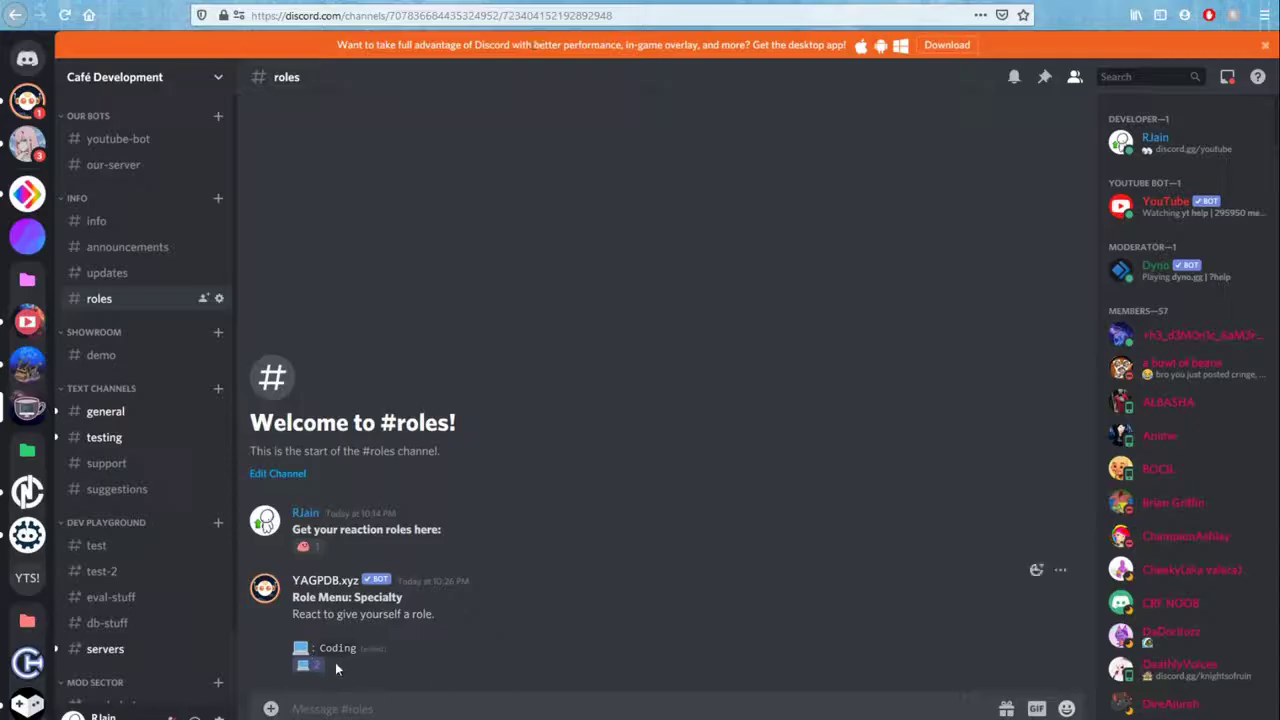